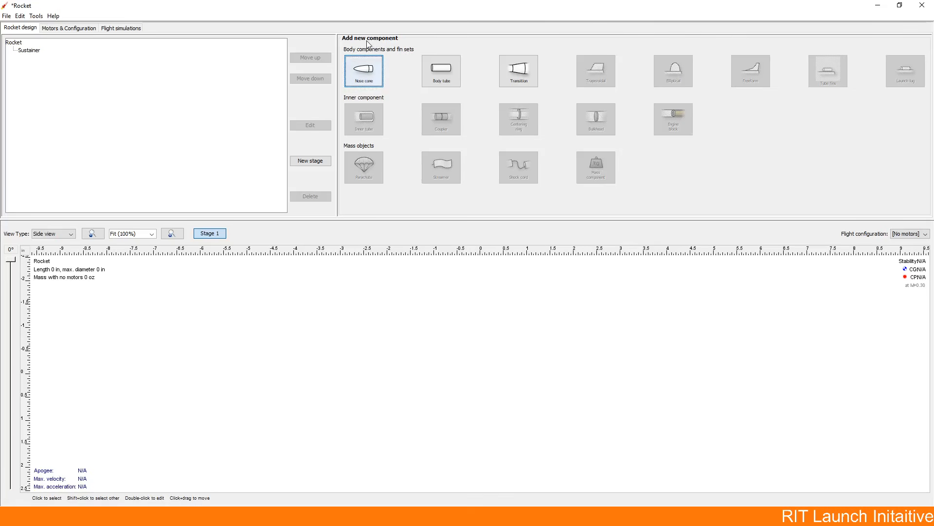
Step: Add a nose cone to the sustainer and set its component material to PVC
{"action": "left_click", "coordinate": [366, 77]}
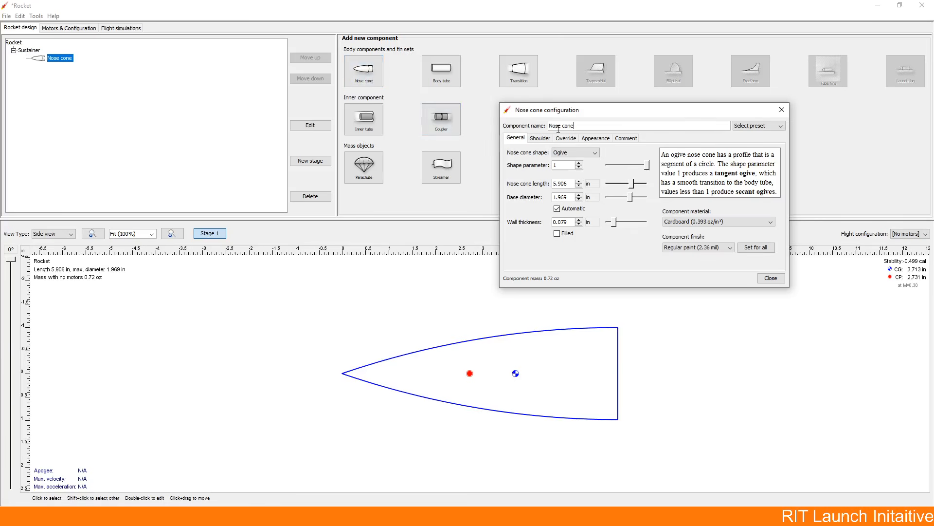
{"action": "left_click", "coordinate": [671, 223]}
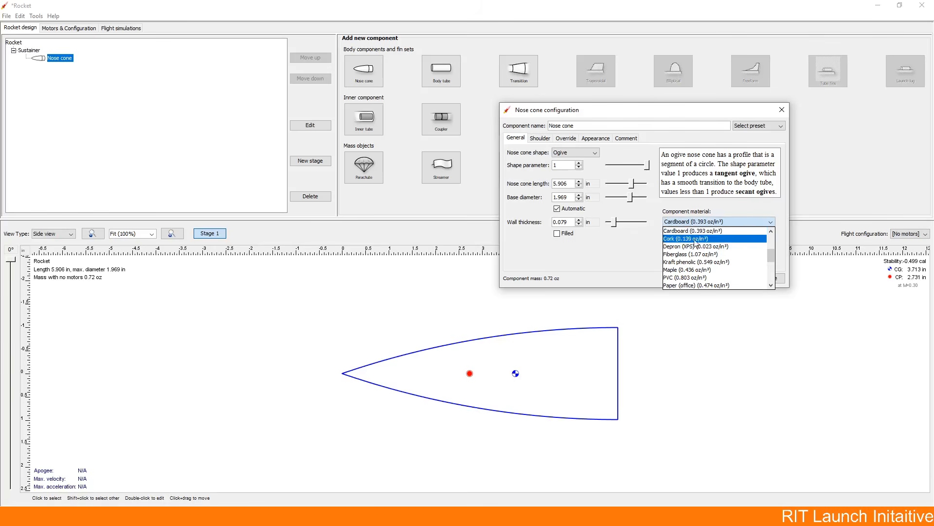
{"action": "scroll", "coordinate": [699, 278], "scroll_direction": "down", "scroll_amount": 4}
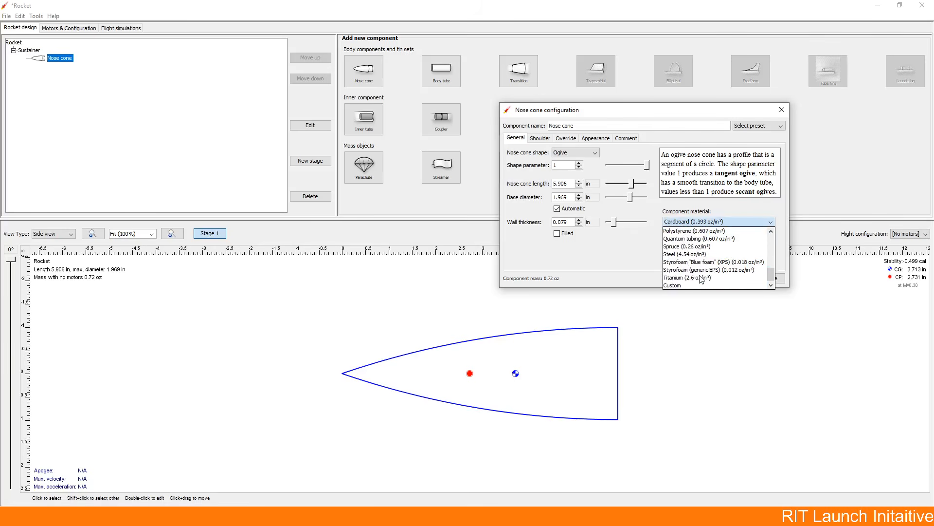
{"action": "scroll", "coordinate": [700, 265], "scroll_direction": "up", "scroll_amount": 3}
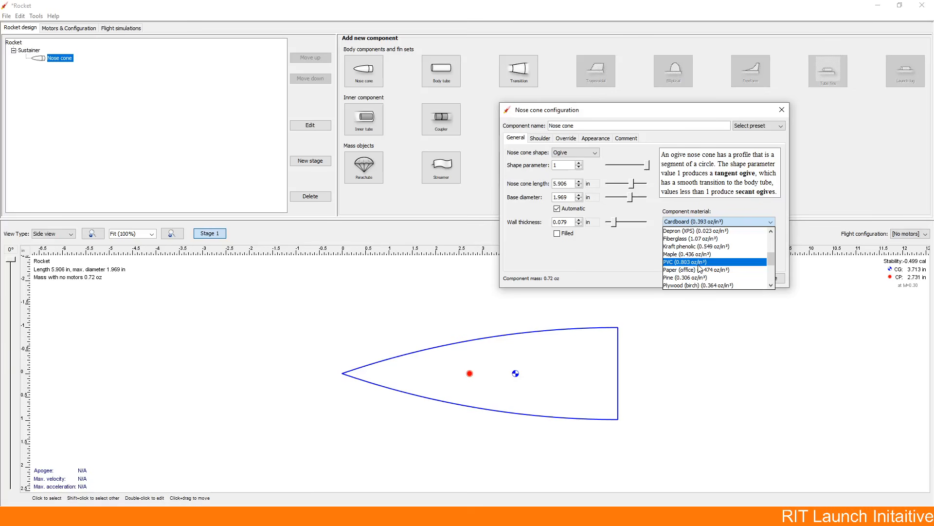
{"action": "left_click", "coordinate": [699, 264]}
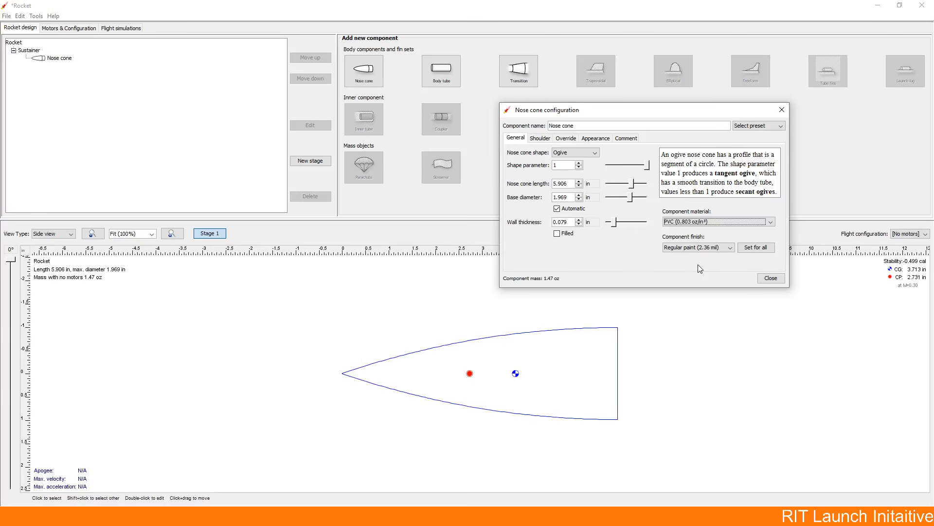
Step: Set the nose cone's length to 8 in and its base diameter to 3 in
{"action": "left_click", "coordinate": [566, 183]}
{"action": "type", "text": "8"}
{"action": "left_click_drag", "start_coordinate": [554, 198], "coordinate": [559, 194]}
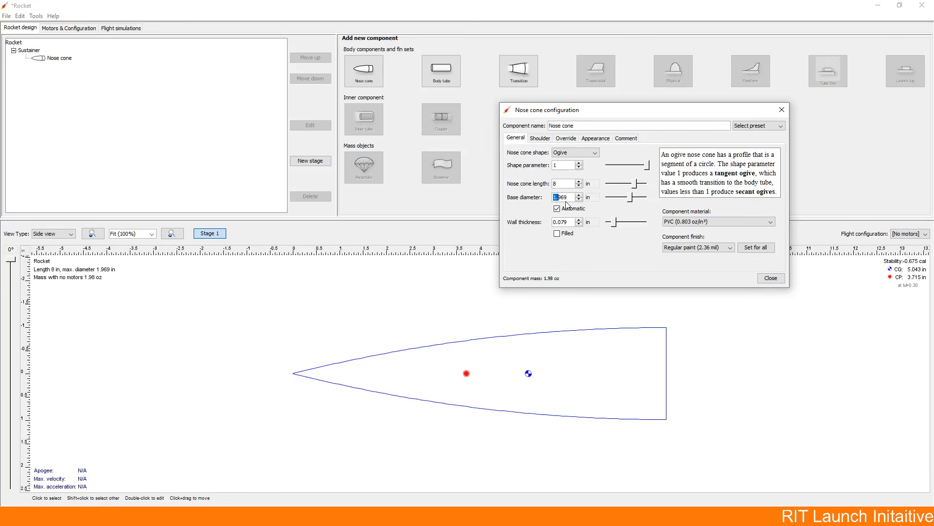
{"action": "left_click_drag", "start_coordinate": [569, 200], "coordinate": [549, 200]}
{"action": "type", "text": "3"}
{"action": "left_click", "coordinate": [564, 183]}
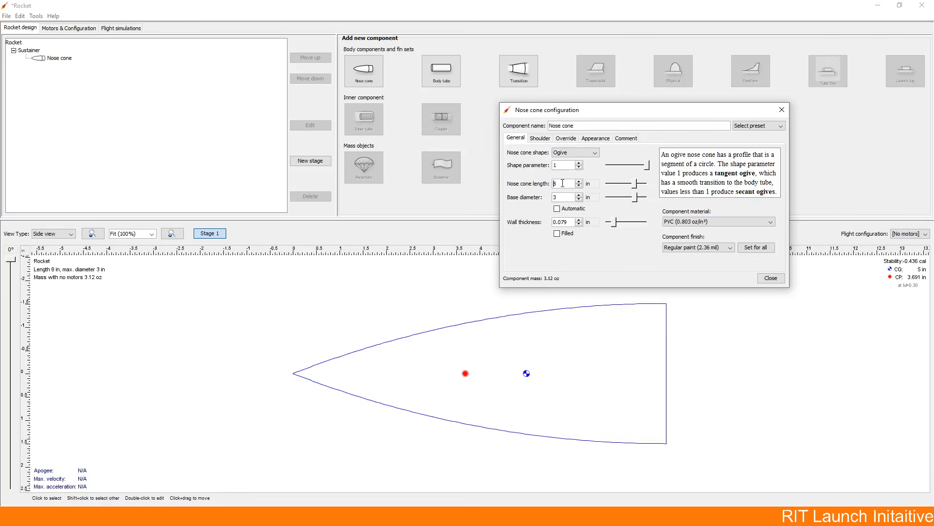
{"action": "left_click", "coordinate": [590, 184]}
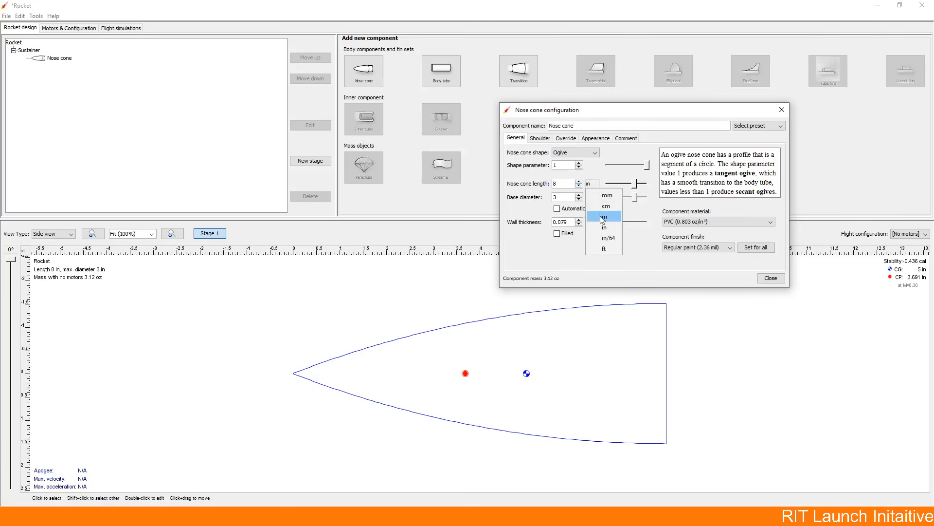
{"action": "left_click", "coordinate": [599, 180]}
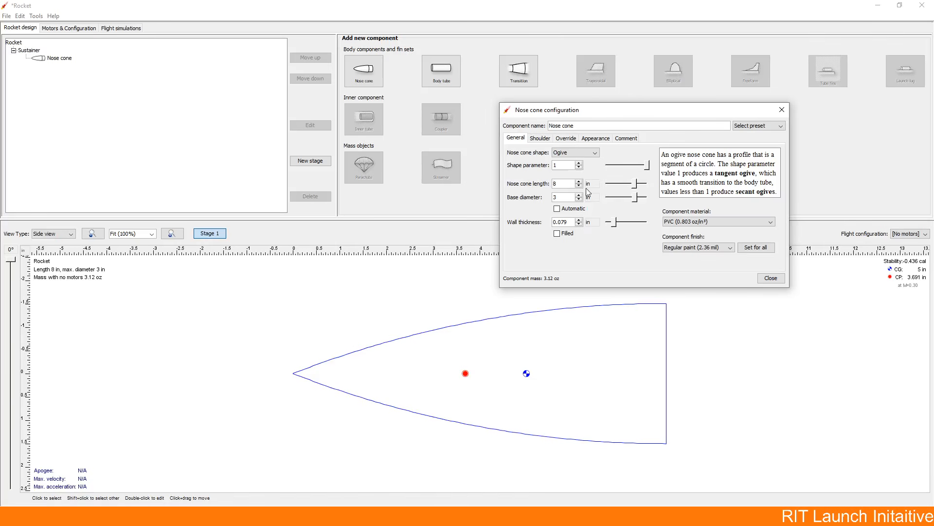
Step: Give the nose cone a shoulder with a diameter of 2.9 in and a length of 4 in, and close its configuration
{"action": "left_click", "coordinate": [542, 141]}
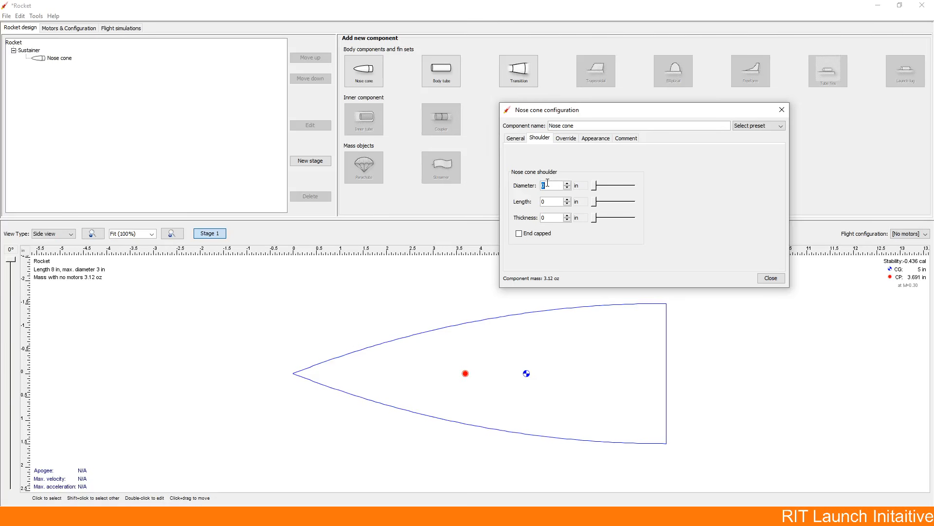
{"action": "type", "text": "2.9"}
{"action": "left_click", "coordinate": [559, 203]}
{"action": "double_click", "coordinate": [558, 202]}
{"action": "type", "text": "6"}
{"action": "key", "text": "BackSpace"}
{"action": "type", "text": "4"}
{"action": "key", "text": "Return"}
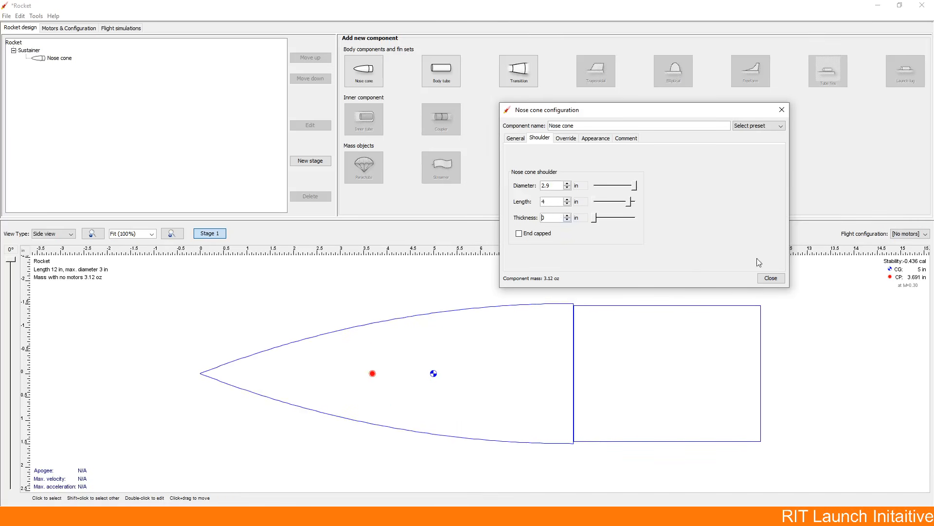
{"action": "left_click", "coordinate": [521, 139]}
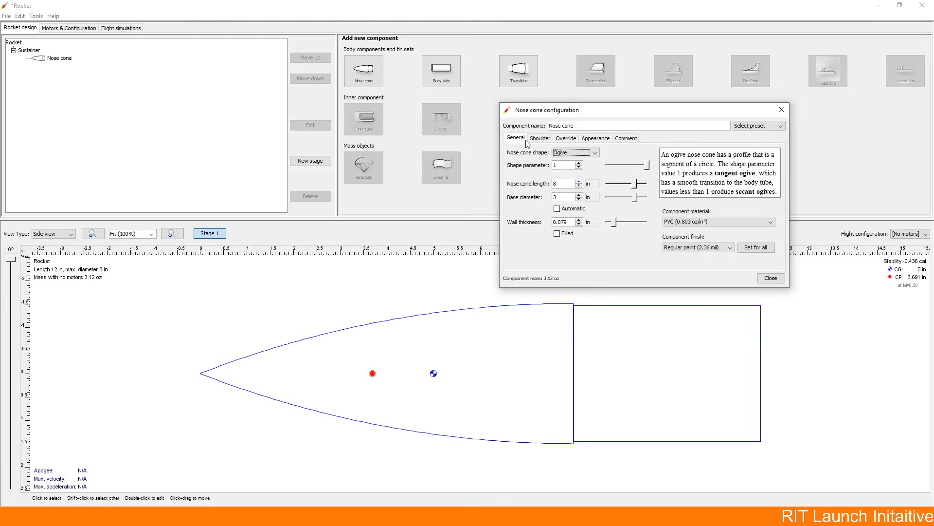
{"action": "left_click", "coordinate": [768, 278]}
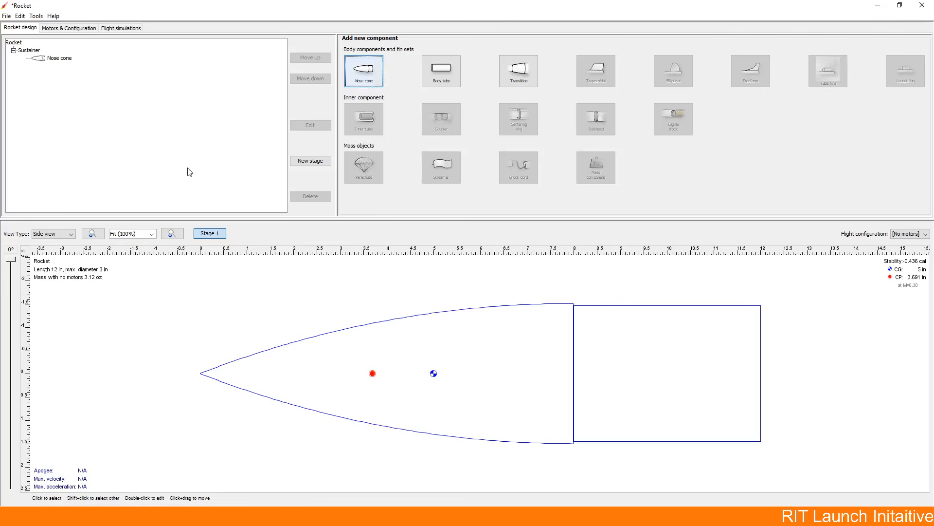
Step: Reopen the nose cone's configuration from the component tree for review, close it and deselect the nose cone
{"action": "double_click", "coordinate": [60, 59]}
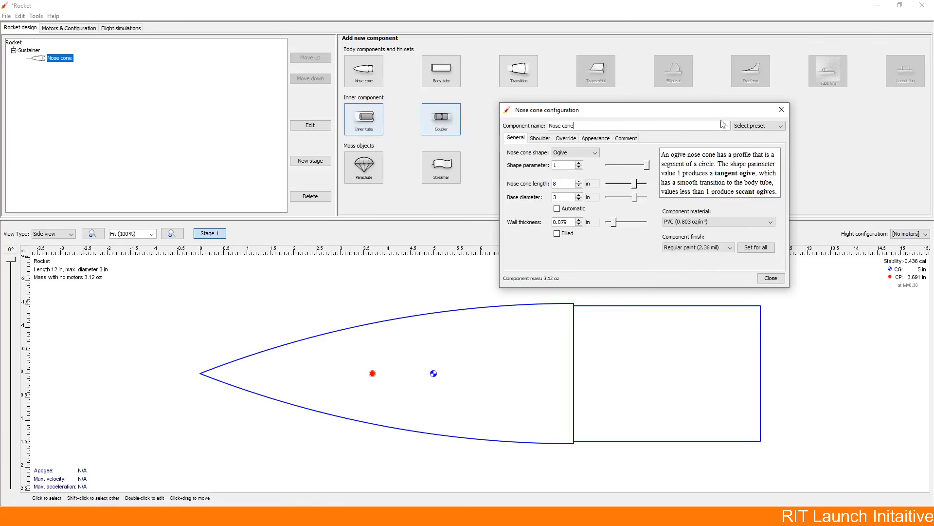
{"action": "left_click", "coordinate": [775, 277]}
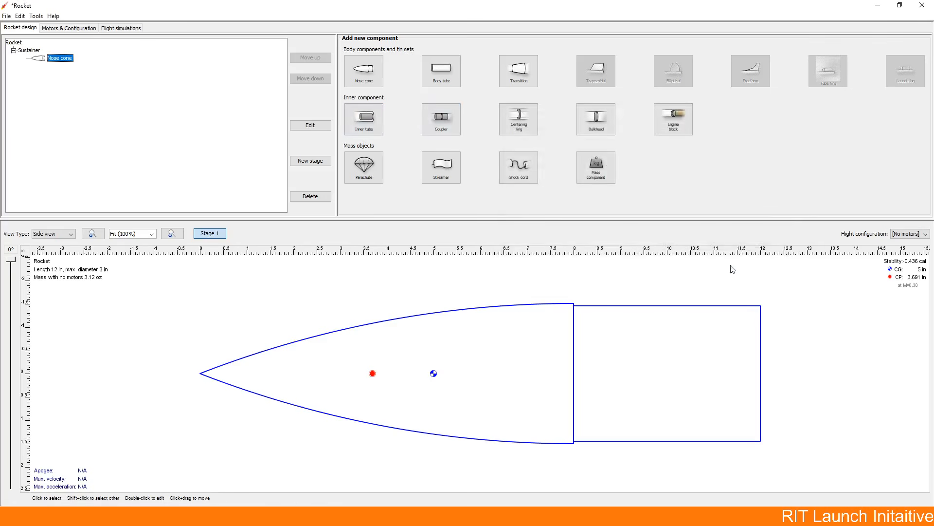
{"action": "left_click", "coordinate": [604, 267]}
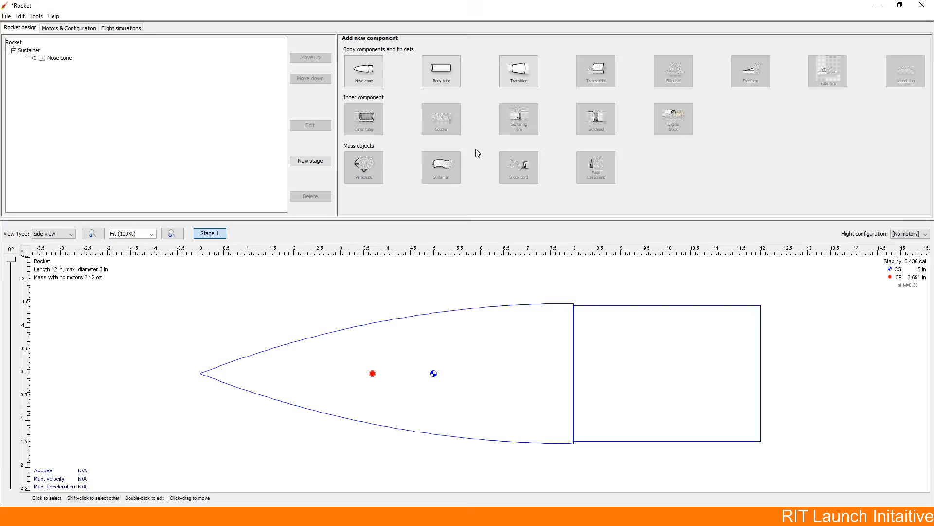
Step: Add a cardboard body tube behind the nose cone, 24 in long with an inner diameter of 2.9 in
{"action": "left_click", "coordinate": [451, 77]}
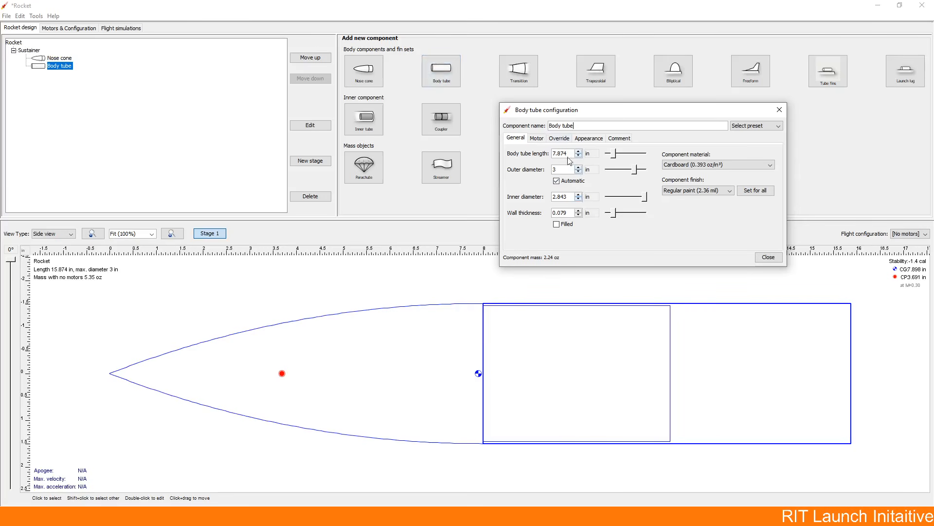
{"action": "double_click", "coordinate": [563, 154]}
{"action": "type", "text": "24"}
{"action": "left_click", "coordinate": [562, 171]}
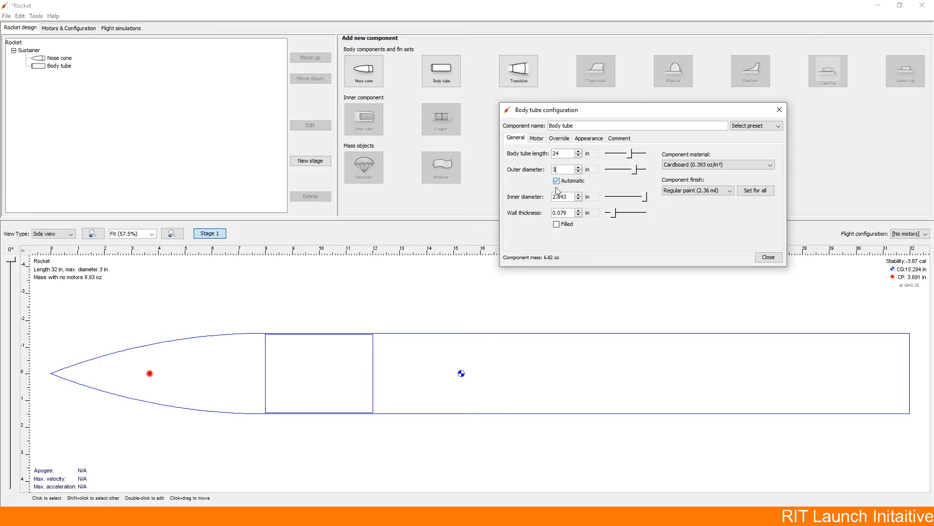
{"action": "double_click", "coordinate": [573, 198]}
{"action": "type", "text": "2.9"}
{"action": "left_click", "coordinate": [571, 212]}
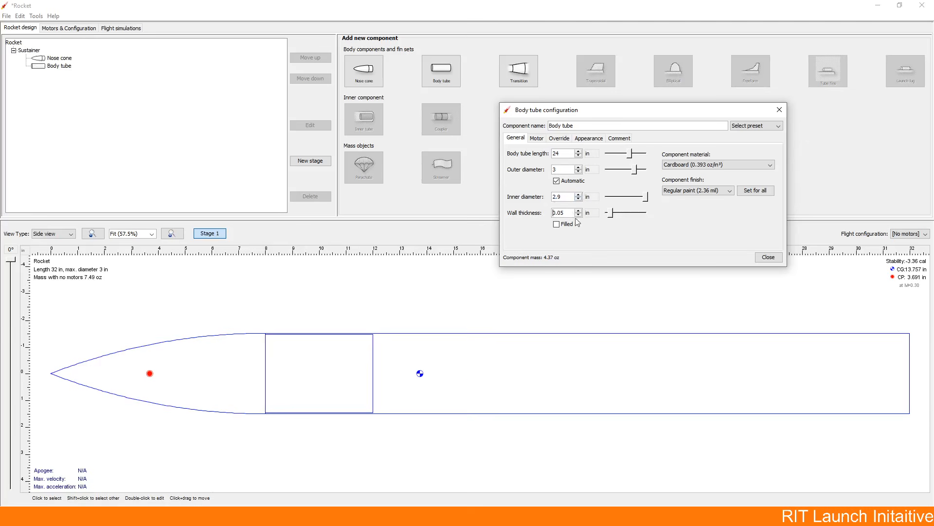
{"action": "left_click", "coordinate": [704, 162]}
{"action": "left_click", "coordinate": [766, 256]}
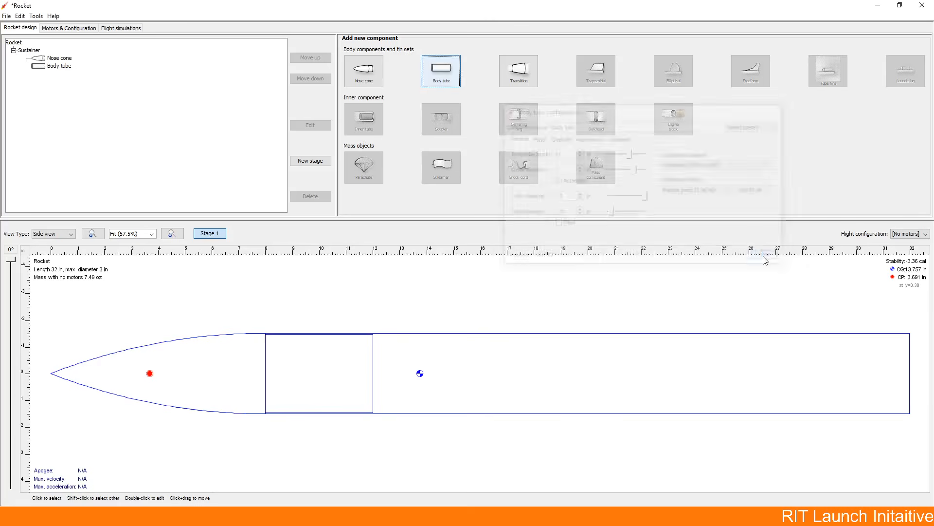
Step: Select the body tube and the nose cone in turn to compare which components can be attached to each
{"action": "left_click", "coordinate": [509, 378]}
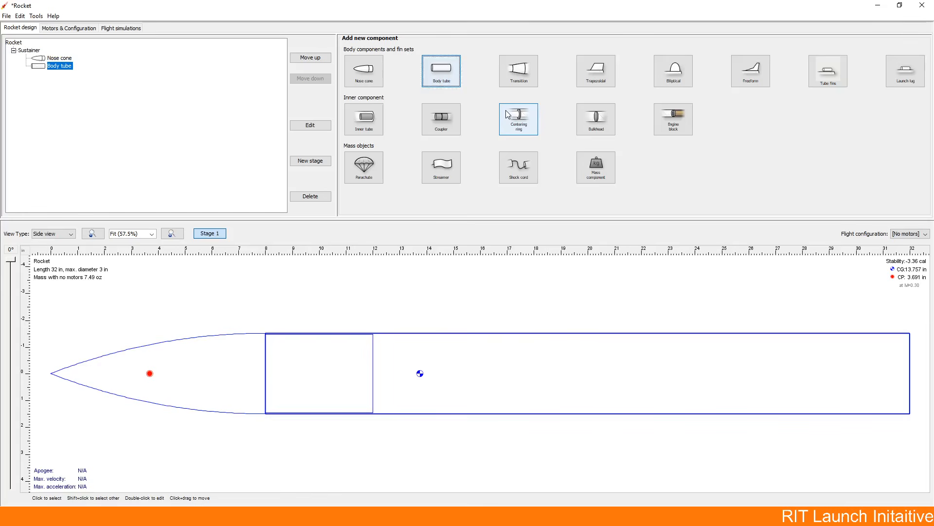
{"action": "left_click", "coordinate": [602, 289]}
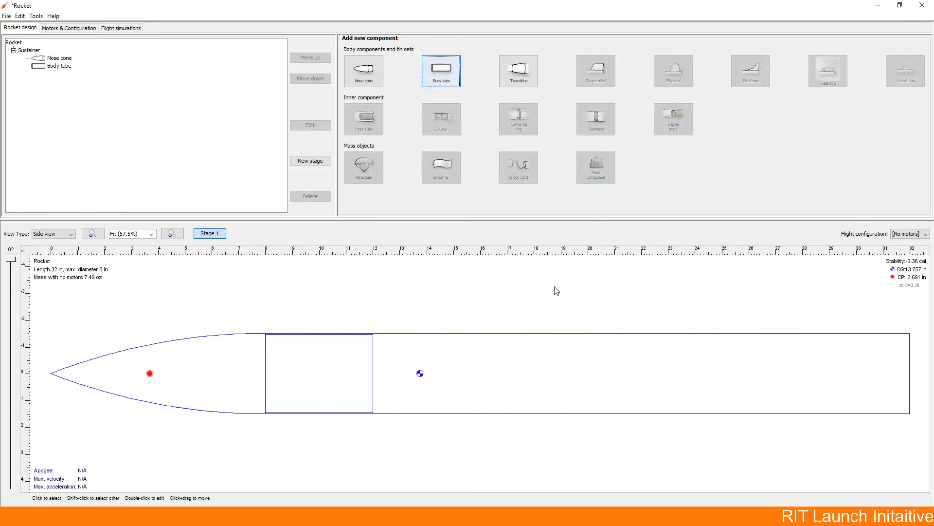
{"action": "left_click", "coordinate": [553, 335]}
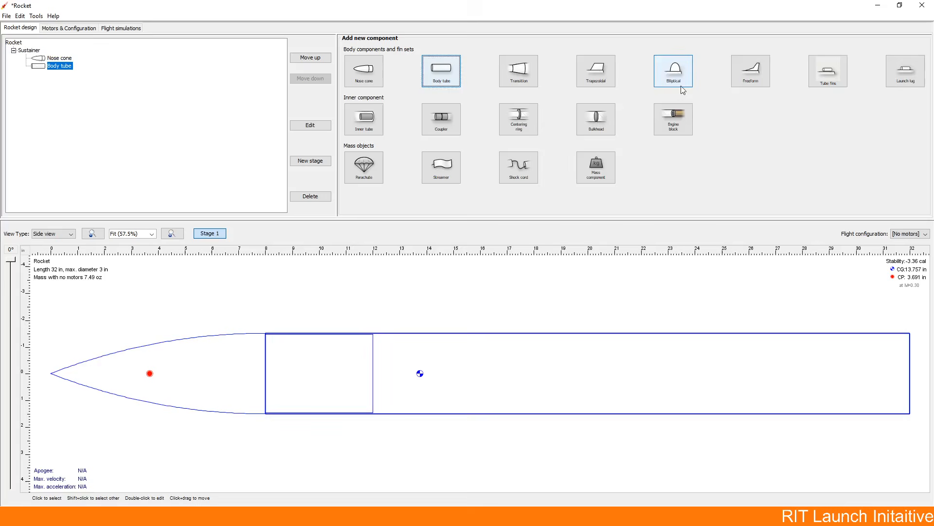
{"action": "left_click", "coordinate": [476, 309]}
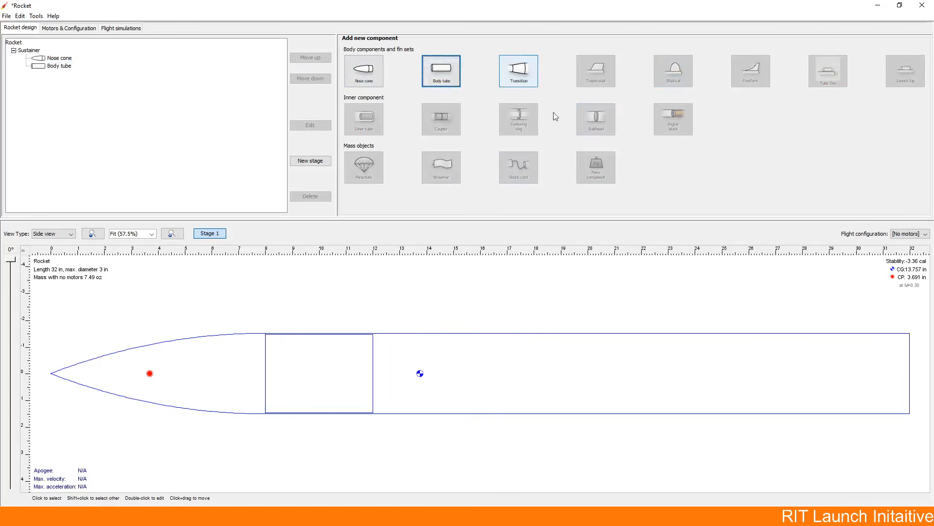
{"action": "left_click", "coordinate": [369, 337]}
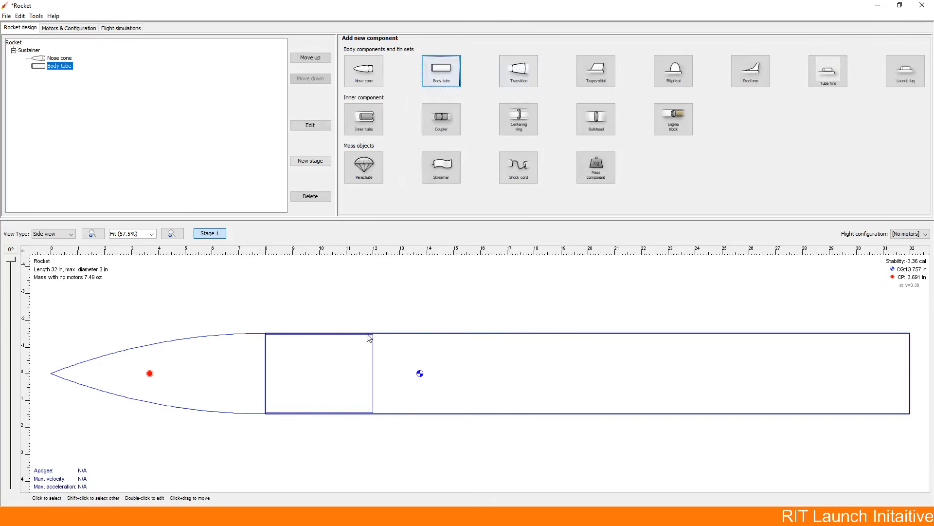
{"action": "left_click", "coordinate": [223, 343]}
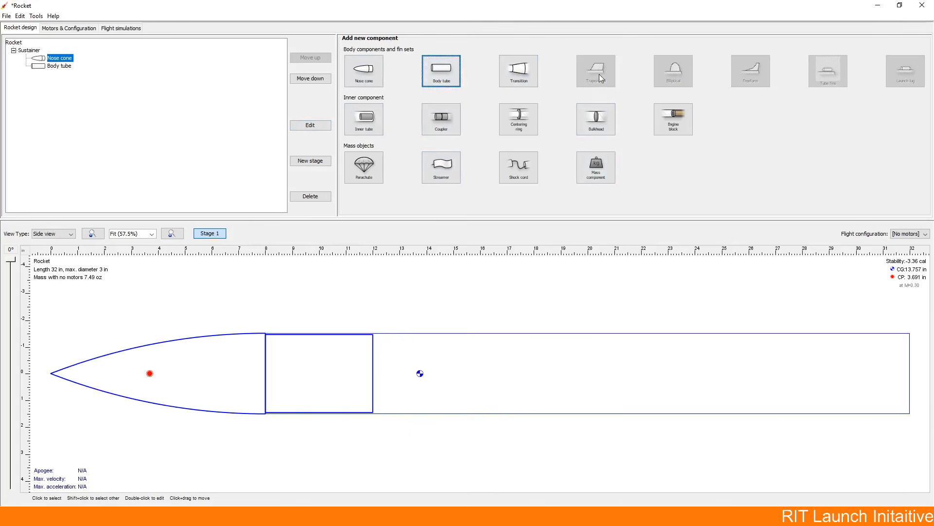
Step: Add a trapezoidal fin set to the body tube, with 4 fins made of balsa
{"action": "left_click", "coordinate": [490, 346]}
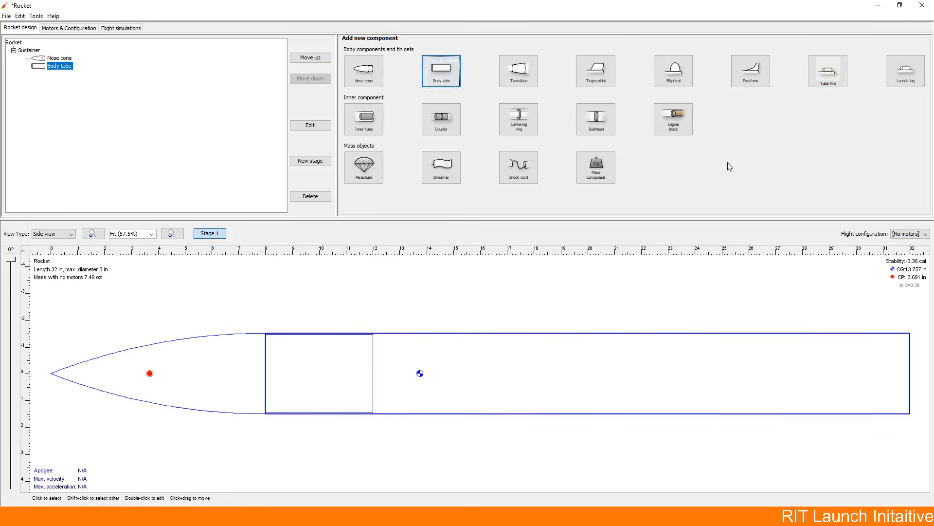
{"action": "left_click", "coordinate": [595, 72]}
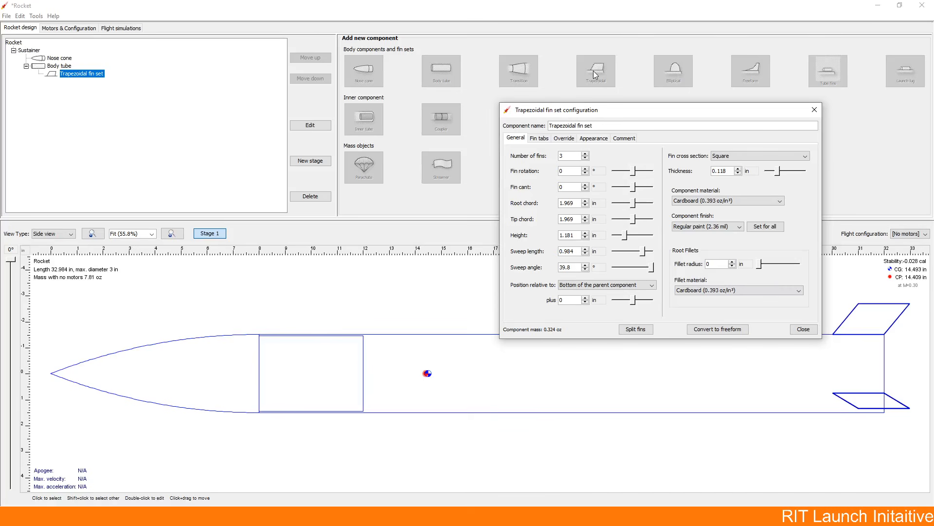
{"action": "left_click", "coordinate": [586, 153]}
{"action": "left_click", "coordinate": [585, 154]}
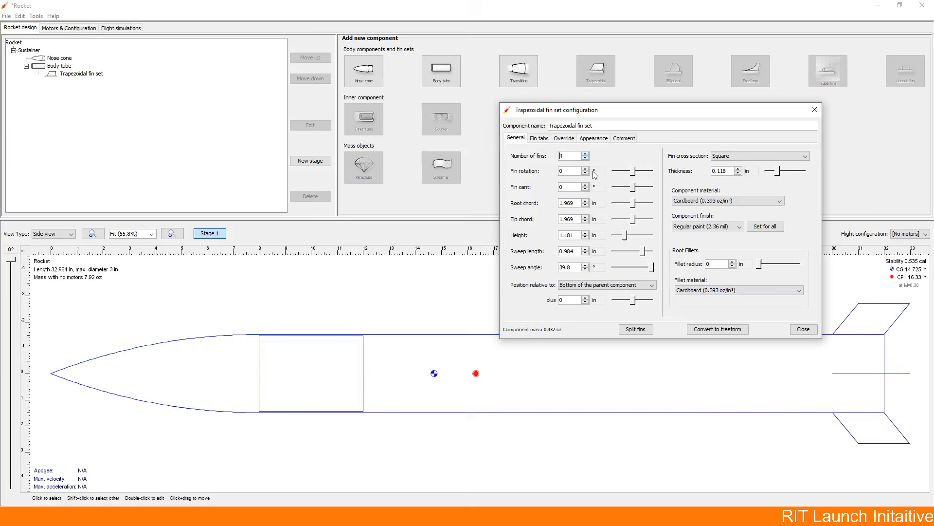
{"action": "left_click", "coordinate": [721, 201]}
{"action": "key", "text": "b"}
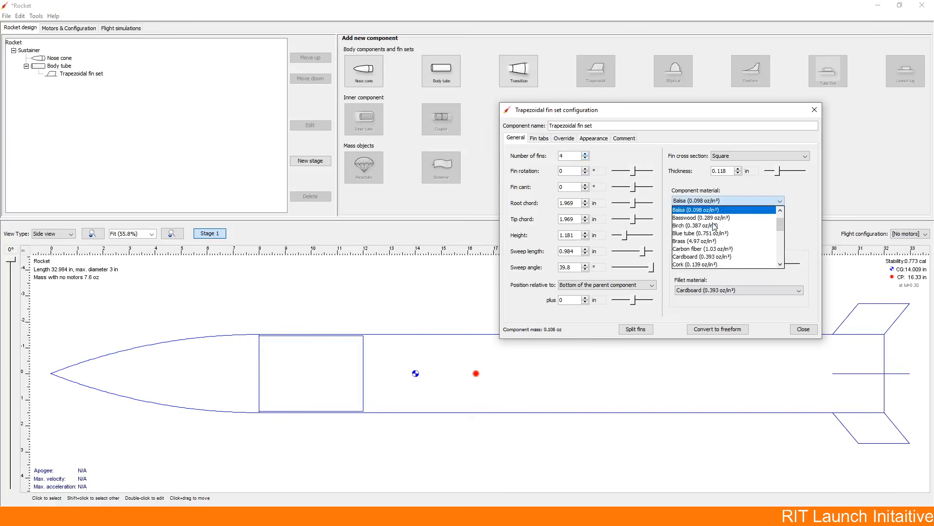
{"action": "left_click", "coordinate": [688, 213]}
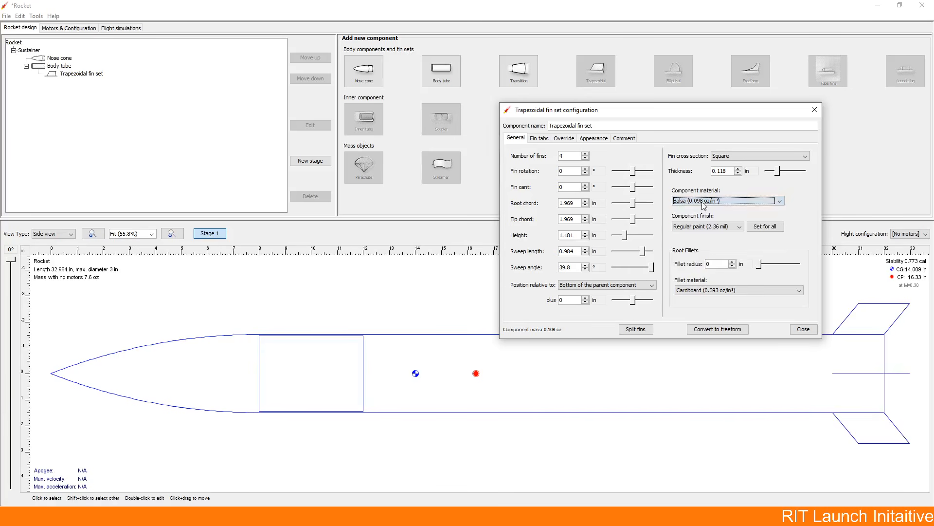
Step: Set the fin thickness to 0.125 in and the root fillet radius to 0.25 in, keeping cardboard as fillet material
{"action": "left_click", "coordinate": [725, 171]}
{"action": "type", "text": "0.125"}
{"action": "left_click", "coordinate": [722, 263]}
{"action": "type", "text": "25"}
{"action": "left_click", "coordinate": [726, 290]}
{"action": "left_click", "coordinate": [720, 298]}
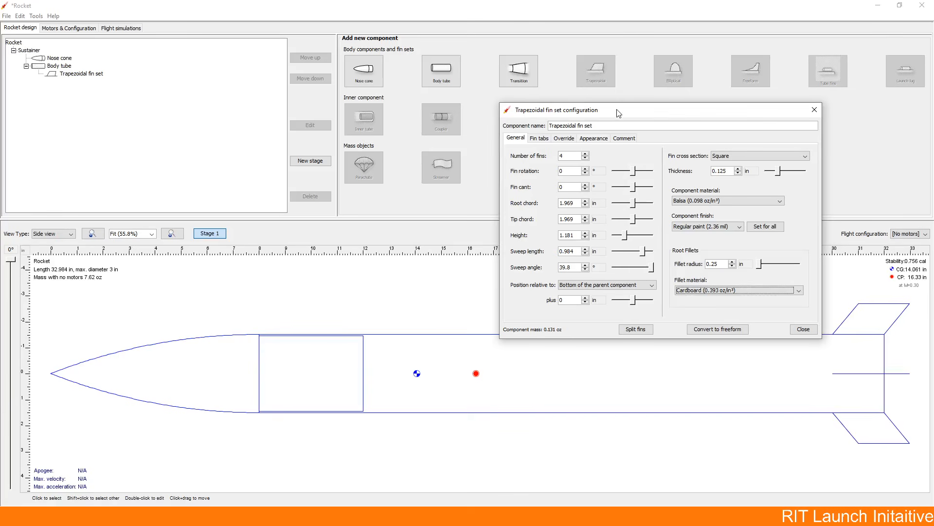
Step: Try out the fin rotation and a fin cant of -14°, returning both angles to 0°
{"action": "left_click_drag", "start_coordinate": [618, 112], "coordinate": [481, 259]}
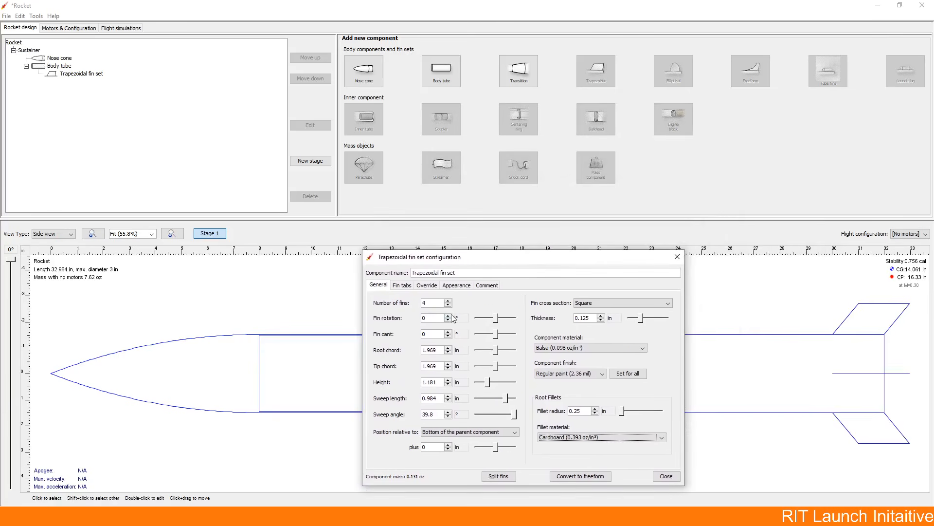
{"action": "left_click_drag", "start_coordinate": [449, 316], "coordinate": [450, 323]}
{"action": "left_click", "coordinate": [448, 336]}
{"action": "left_click_drag", "start_coordinate": [448, 336], "coordinate": [450, 335]}
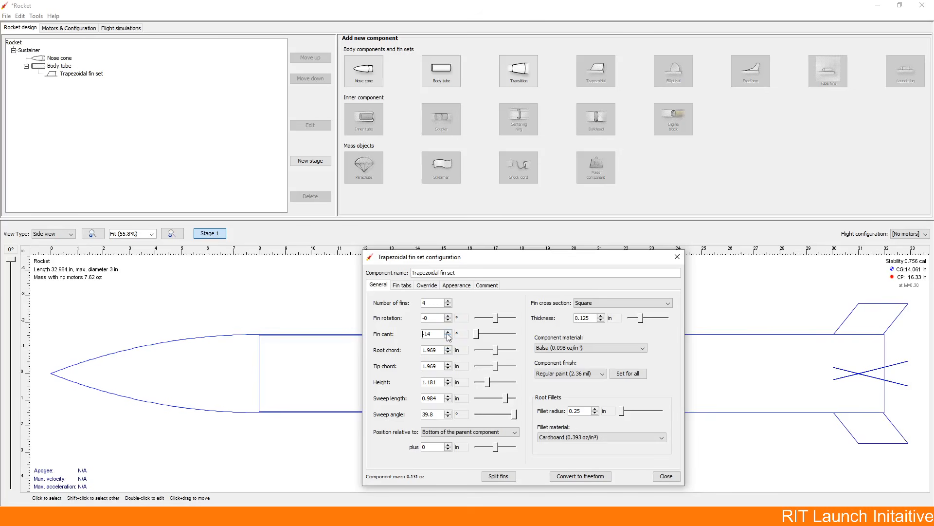
{"action": "left_click_drag", "start_coordinate": [448, 333], "coordinate": [449, 333]}
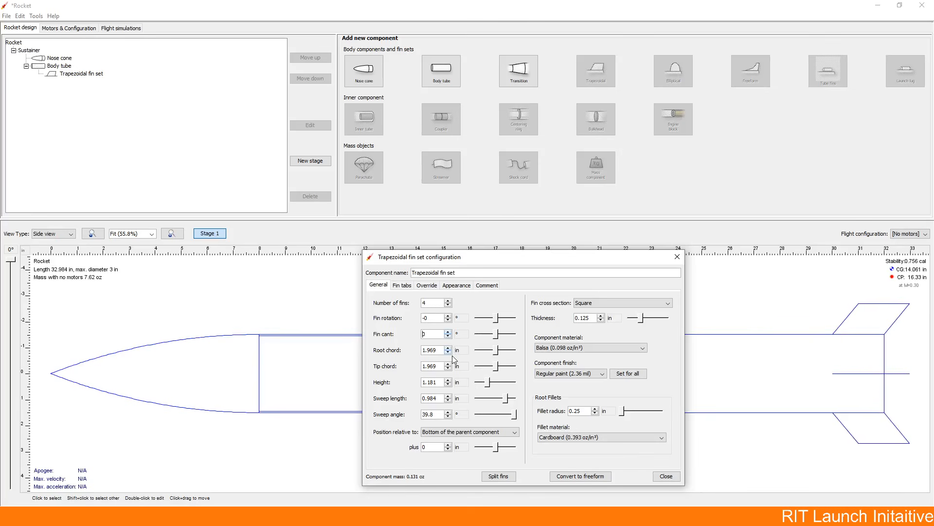
Step: Try a shorter root chord of 0.969 in and settle on a root chord of 2.969 in for the fins
{"action": "left_click", "coordinate": [450, 352]}
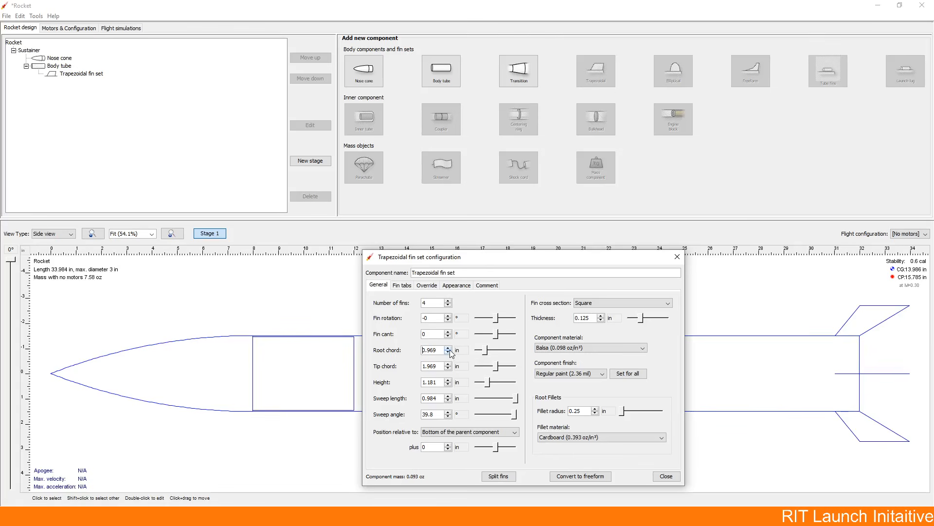
{"action": "left_click", "coordinate": [449, 348]}
{"action": "left_click", "coordinate": [448, 348]}
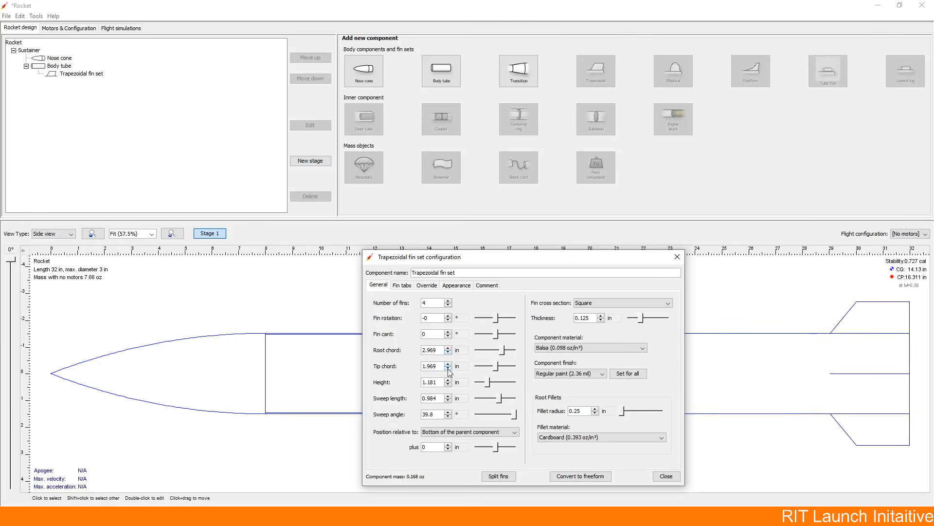
Step: Set the fin height to 2.181 in and the tip chord to 2 in
{"action": "left_click", "coordinate": [449, 368]}
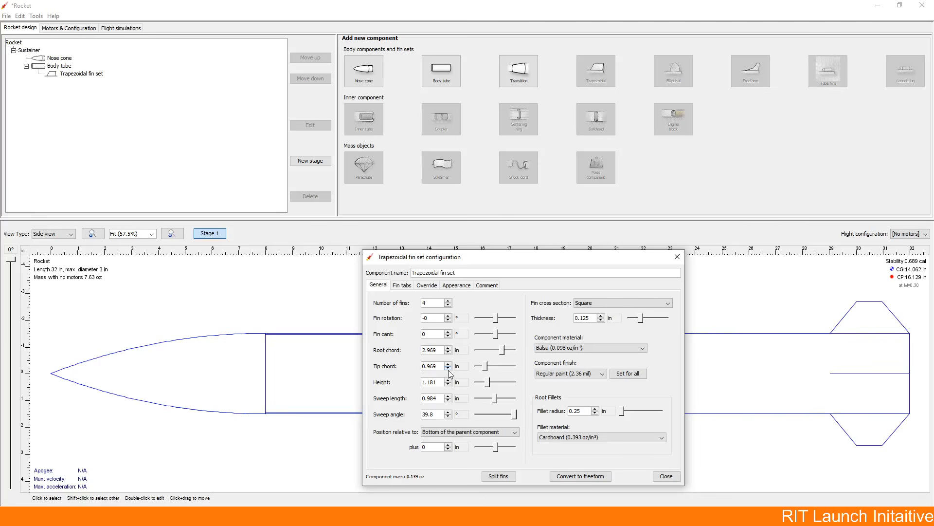
{"action": "left_click", "coordinate": [448, 368]}
{"action": "left_click", "coordinate": [448, 379]}
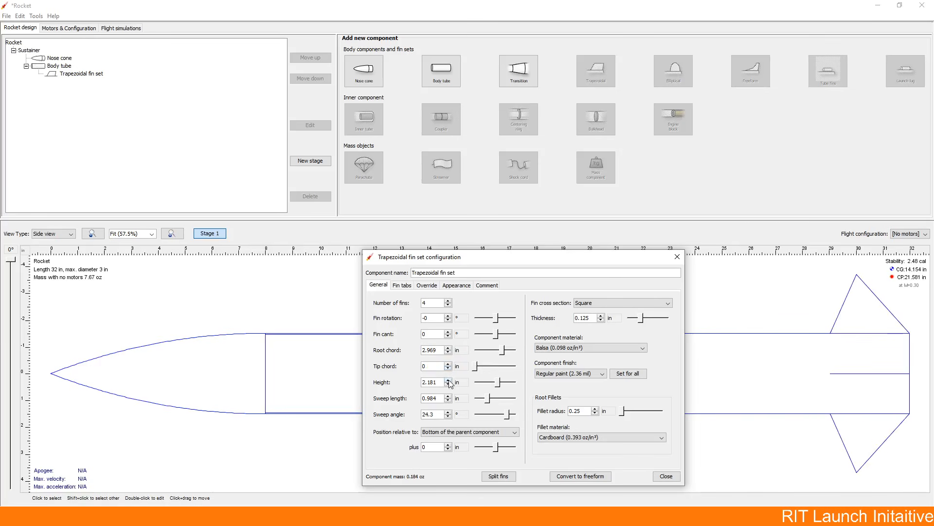
{"action": "left_click", "coordinate": [448, 364]}
{"action": "left_click", "coordinate": [449, 364]}
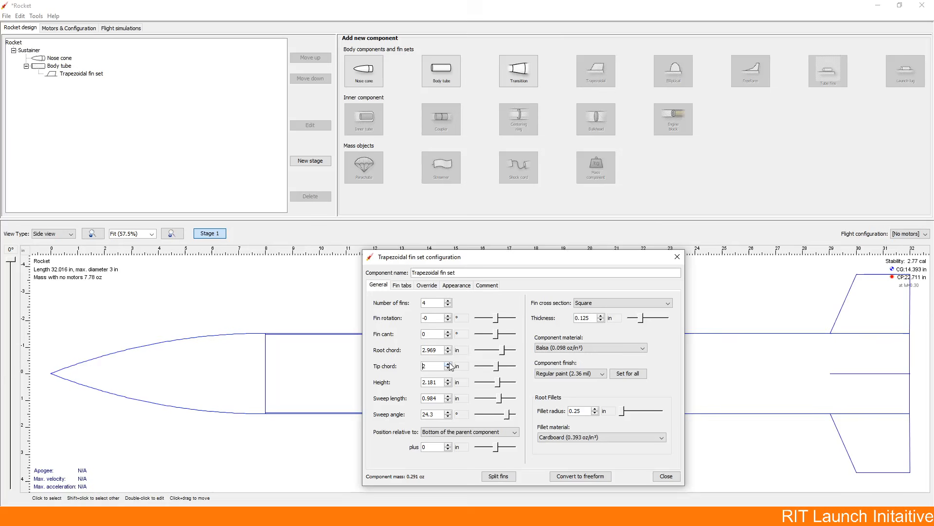
Step: Increase the fins' sweep length to 1.984 in and raise the sweep angle to 50.3°
{"action": "left_click", "coordinate": [448, 396]}
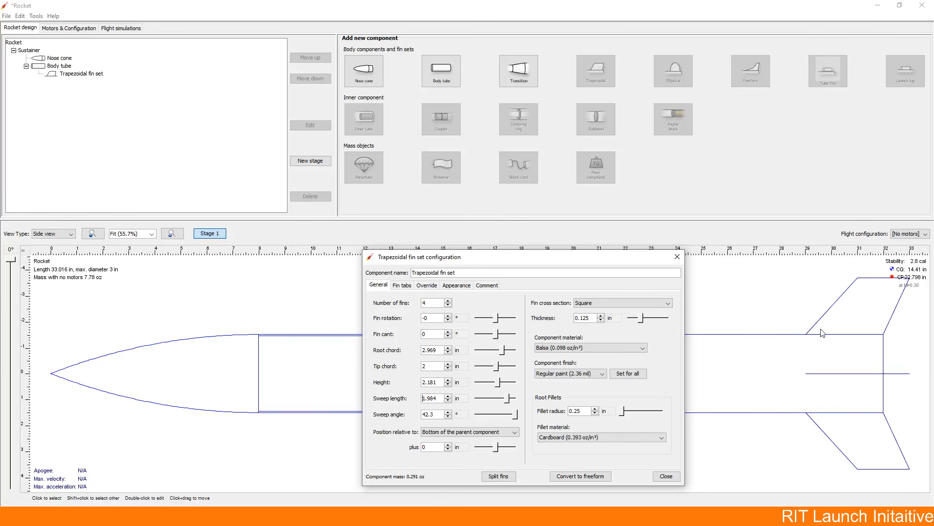
{"action": "left_click", "coordinate": [447, 411]}
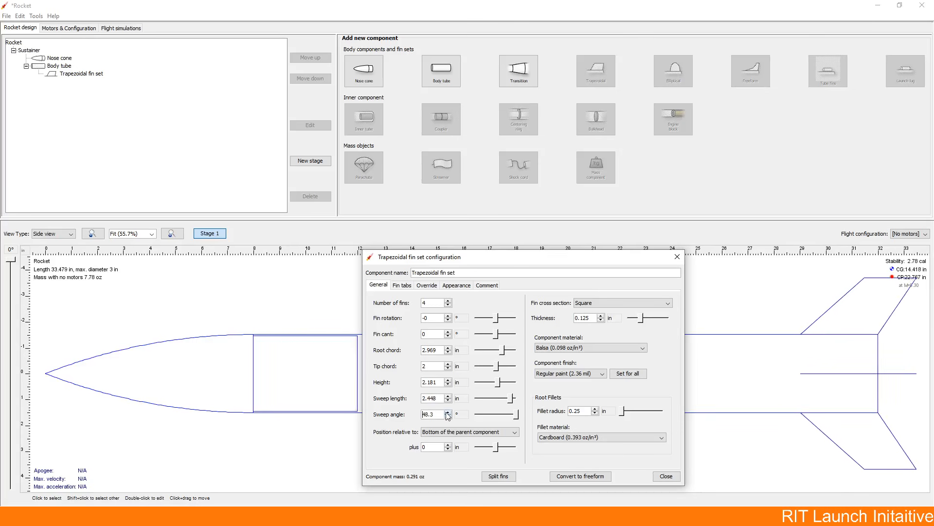
{"action": "left_click", "coordinate": [448, 411]}
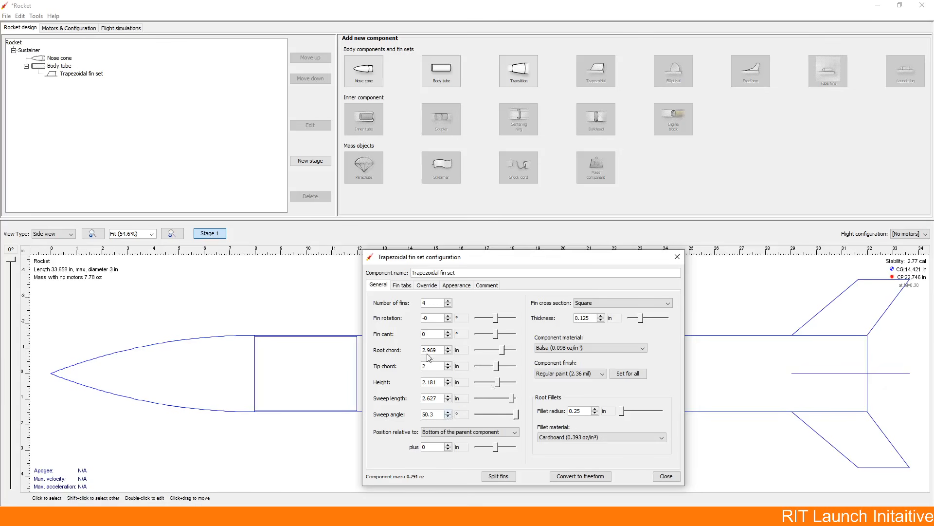
Step: Try positioning the fin set relative to the top of the parent component with an offset of 2 in
{"action": "left_click_drag", "start_coordinate": [435, 260], "coordinate": [416, 174]}
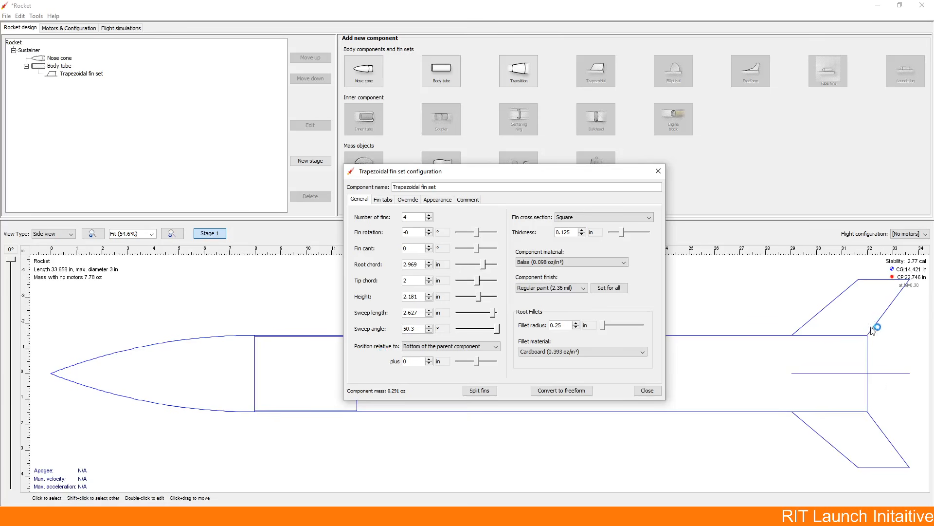
{"action": "left_click", "coordinate": [416, 347]}
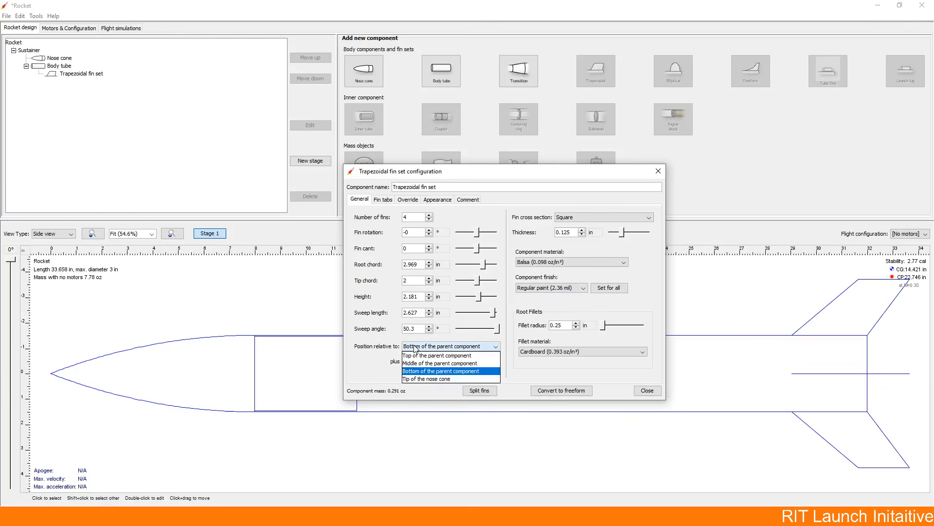
{"action": "left_click", "coordinate": [423, 374]}
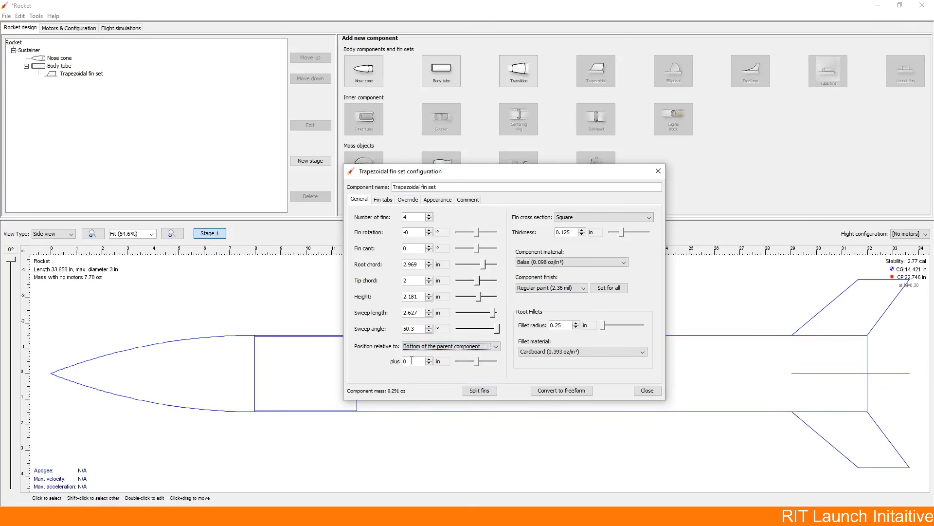
{"action": "left_click", "coordinate": [412, 361]}
{"action": "left_click", "coordinate": [412, 346]}
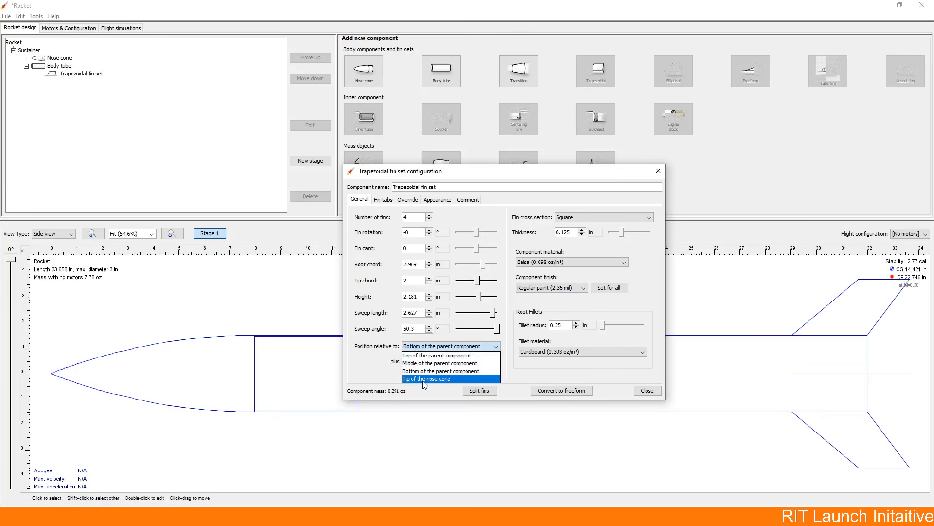
{"action": "left_click", "coordinate": [413, 355]}
{"action": "double_click", "coordinate": [414, 360]}
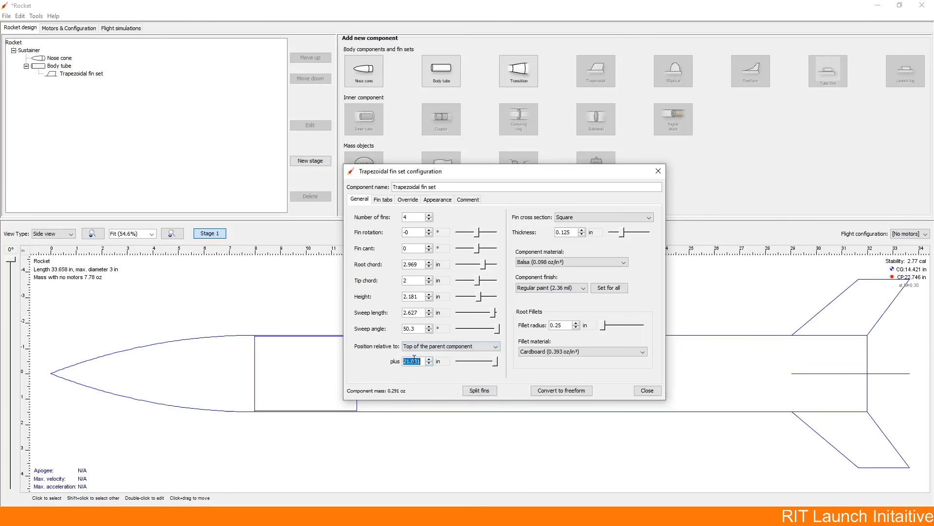
{"action": "type", "text": "2"}
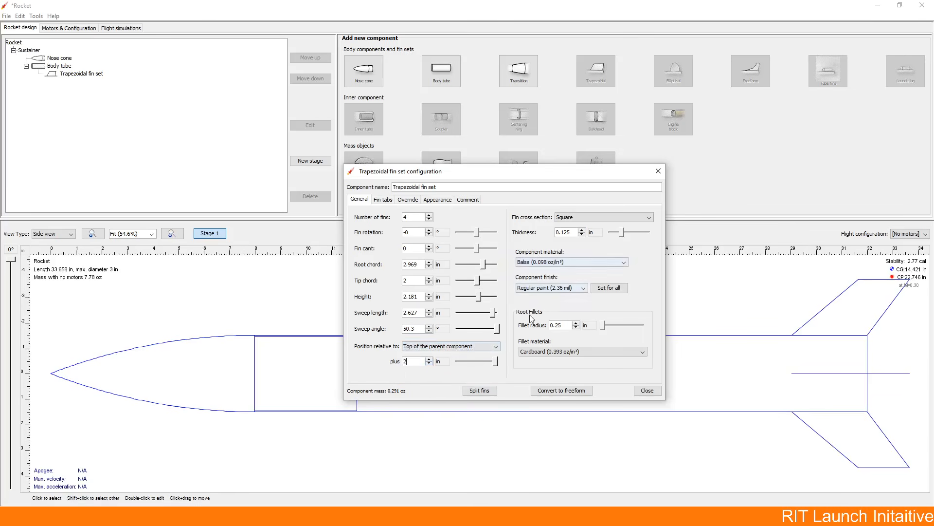
{"action": "mouse_move", "coordinate": [534, 173]}
{"action": "left_mouse_down"}
{"action": "mouse_move", "coordinate": [653, 165]}
{"action": "mouse_move", "coordinate": [761, 191]}
{"action": "left_mouse_up"}
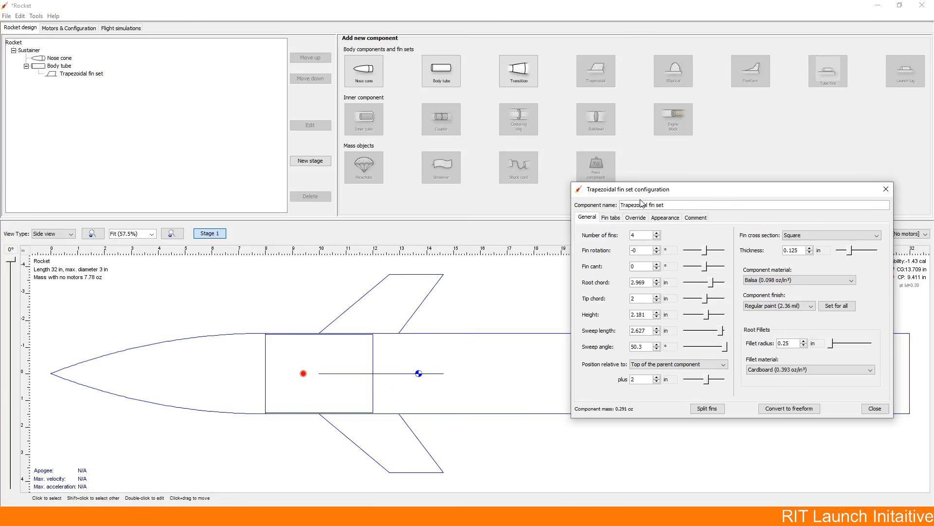
Step: Position the fin set relative to the bottom of the parent component with an offset of 0 in and finish its configuration
{"action": "left_click_drag", "start_coordinate": [643, 190], "coordinate": [201, 181]}
{"action": "left_click", "coordinate": [211, 358]}
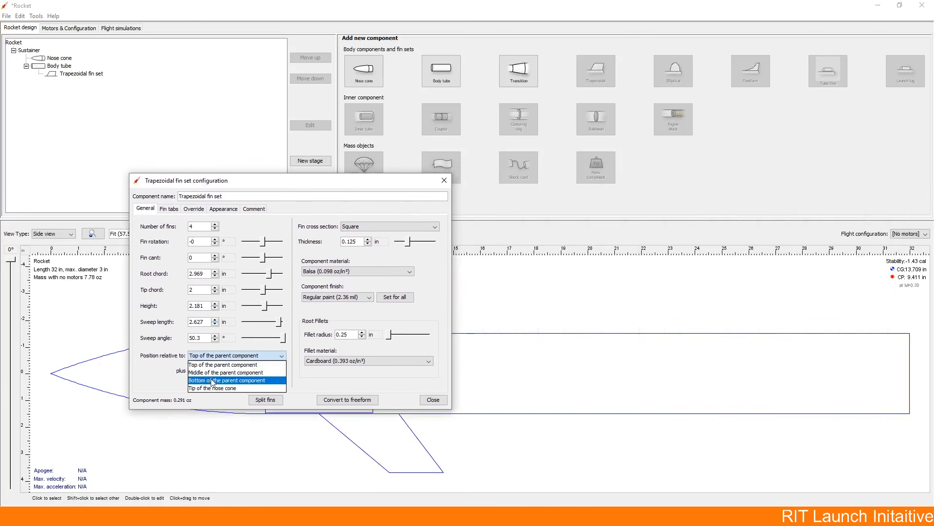
{"action": "left_click", "coordinate": [214, 380]}
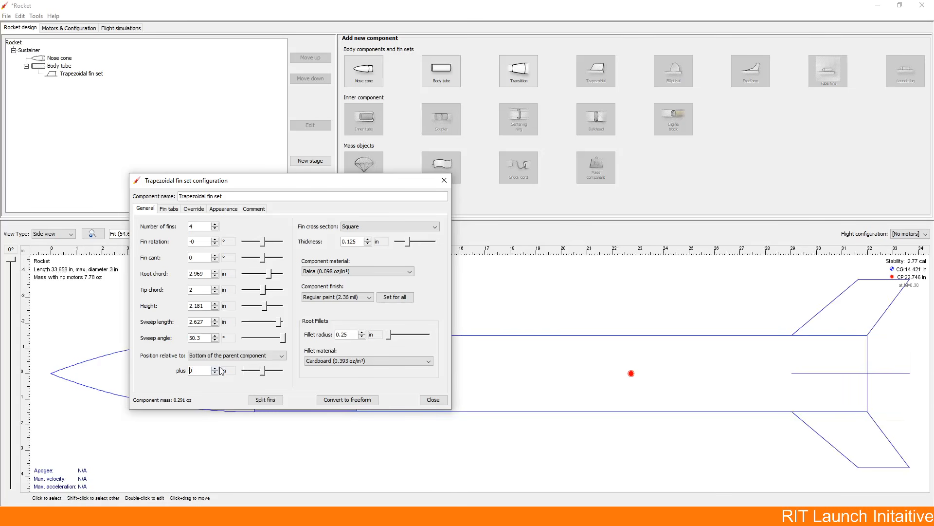
{"action": "left_click", "coordinate": [433, 400]}
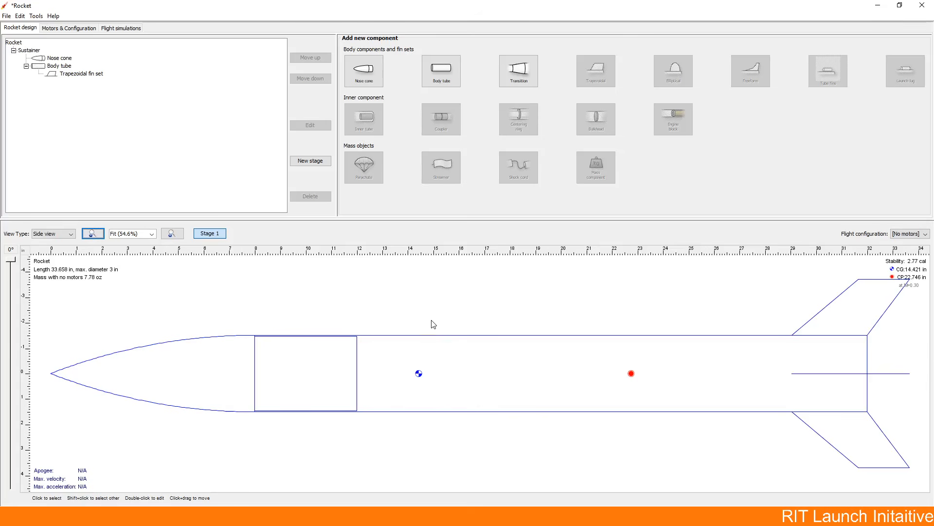
Step: Add an inner tube to the body tube and designate it as a motor mount
{"action": "left_click", "coordinate": [498, 364]}
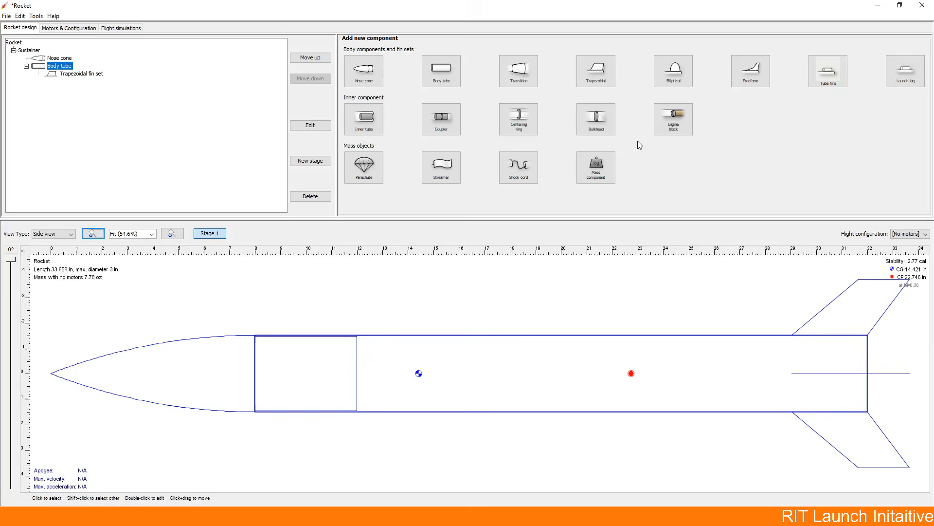
{"action": "left_click", "coordinate": [364, 120]}
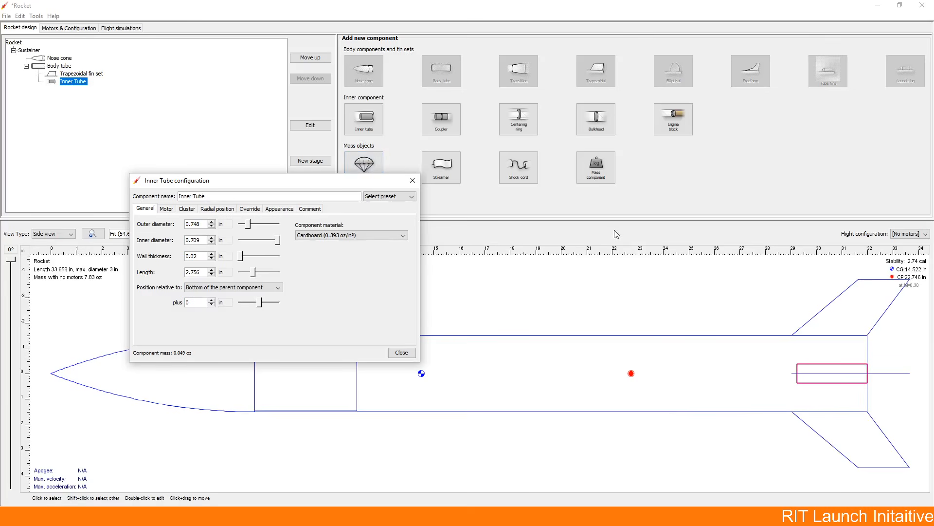
{"action": "left_click", "coordinate": [167, 208]}
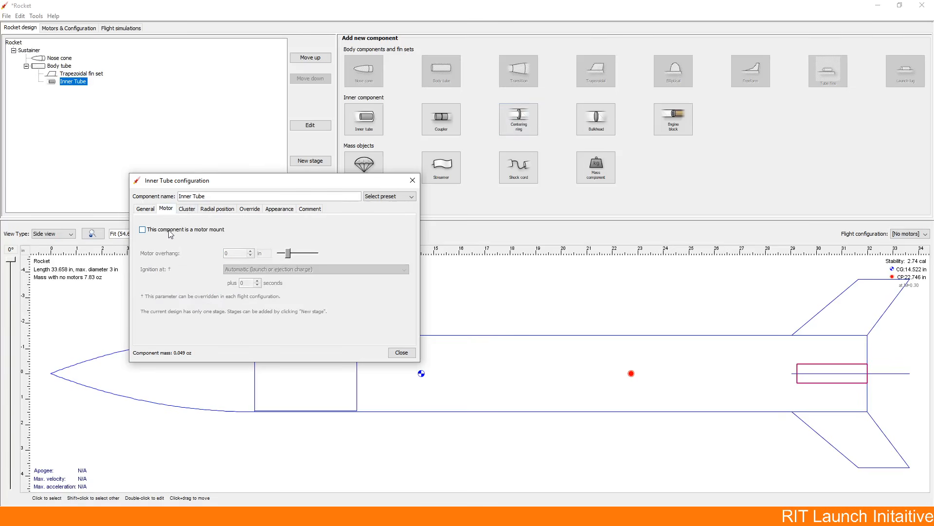
{"action": "left_click", "coordinate": [167, 230]}
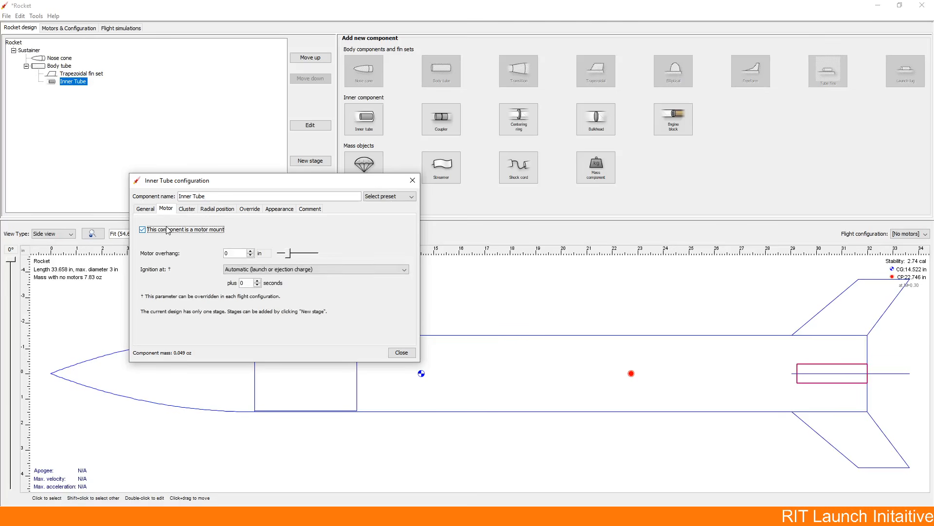
Step: Set the motor mount's ignition to Launch and arrange the inner tube as a compact triangular cluster of three tubes
{"action": "left_click", "coordinate": [233, 270]}
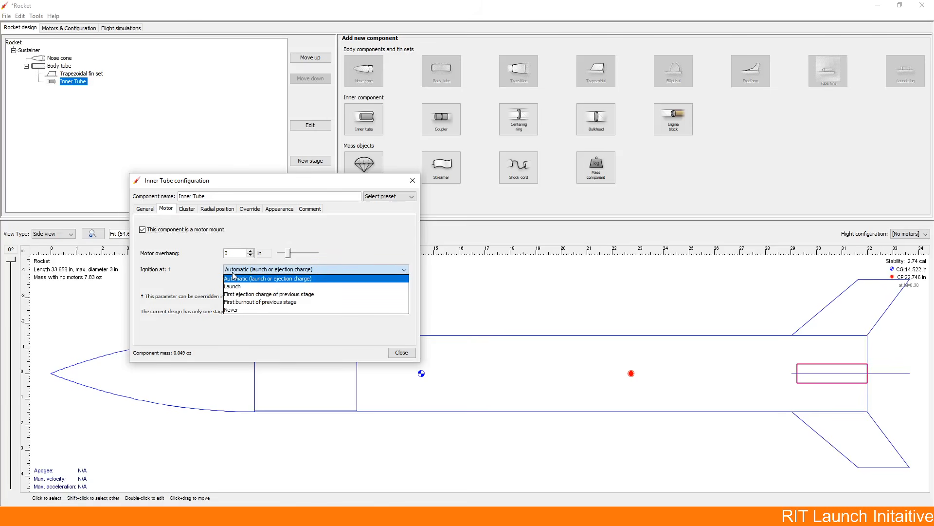
{"action": "left_click", "coordinate": [234, 276]}
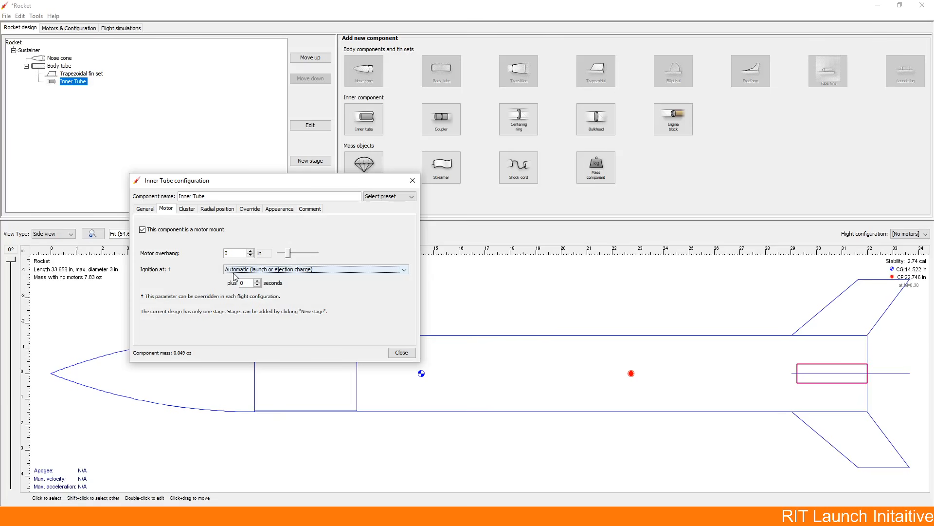
{"action": "left_click", "coordinate": [235, 272]}
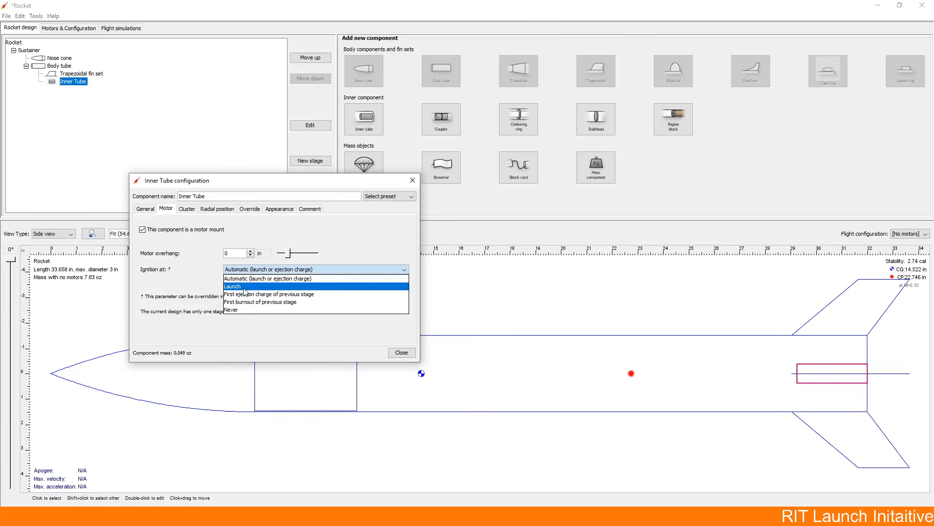
{"action": "left_click", "coordinate": [244, 287]}
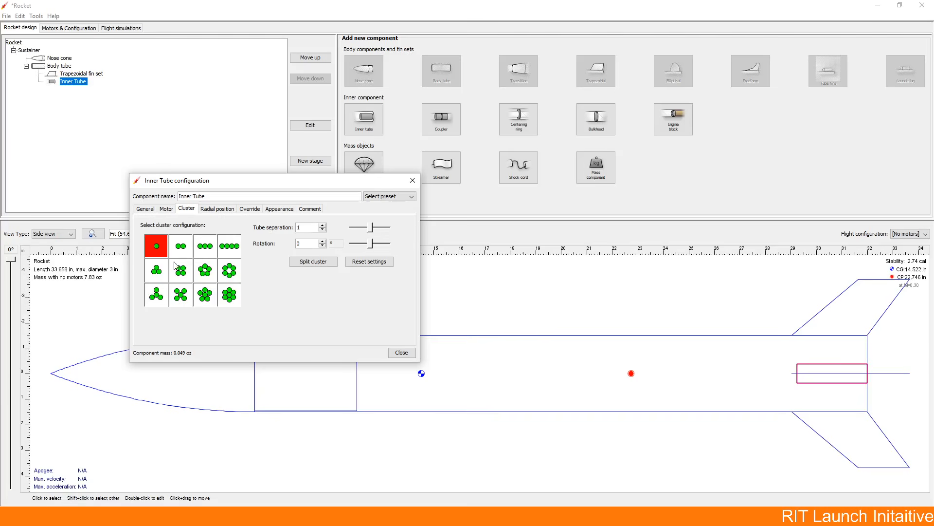
{"action": "left_click", "coordinate": [157, 270]}
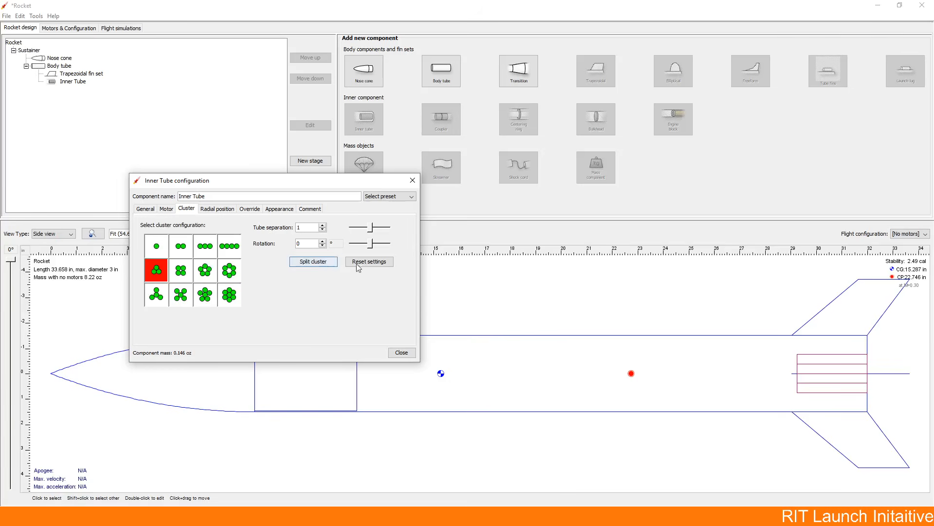
{"action": "left_click", "coordinate": [401, 353]}
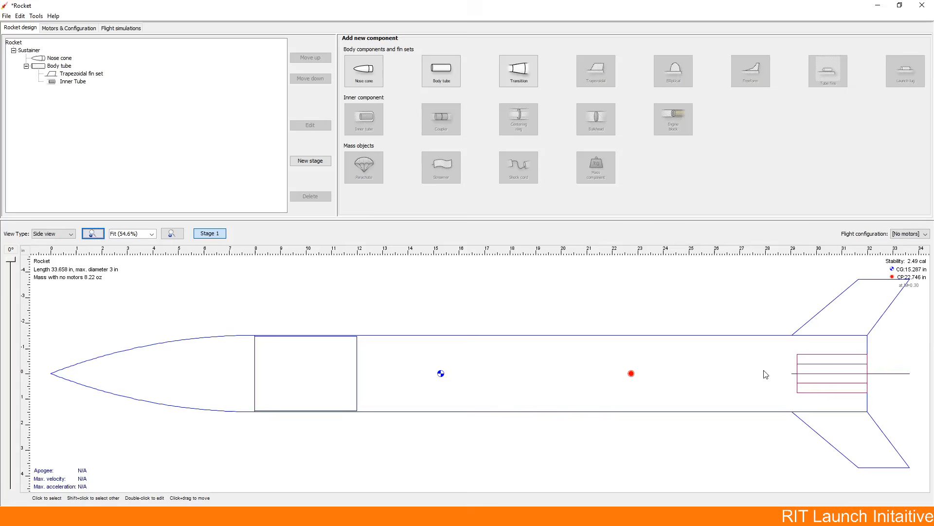
Step: Examine the clustered inner tubes in the back view and in a rotated 3D Figure view
{"action": "left_click", "coordinate": [55, 232]}
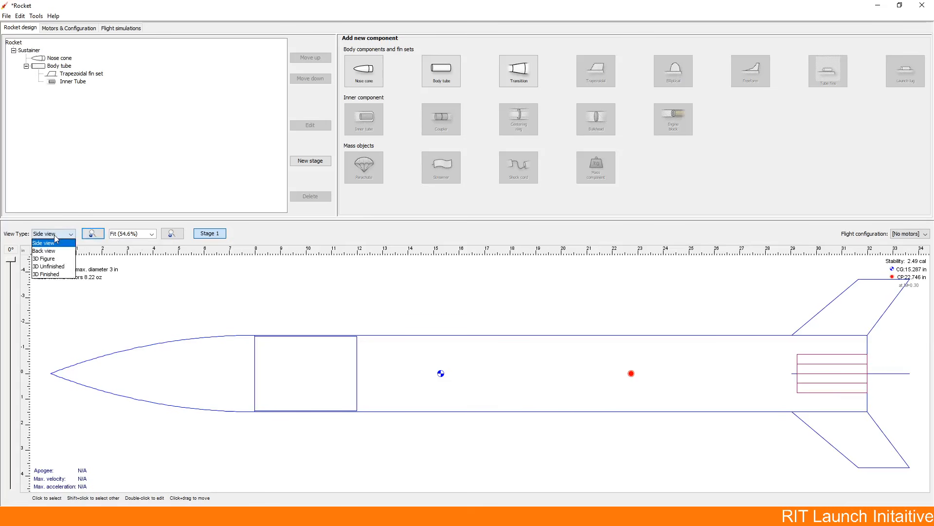
{"action": "left_click", "coordinate": [63, 250]}
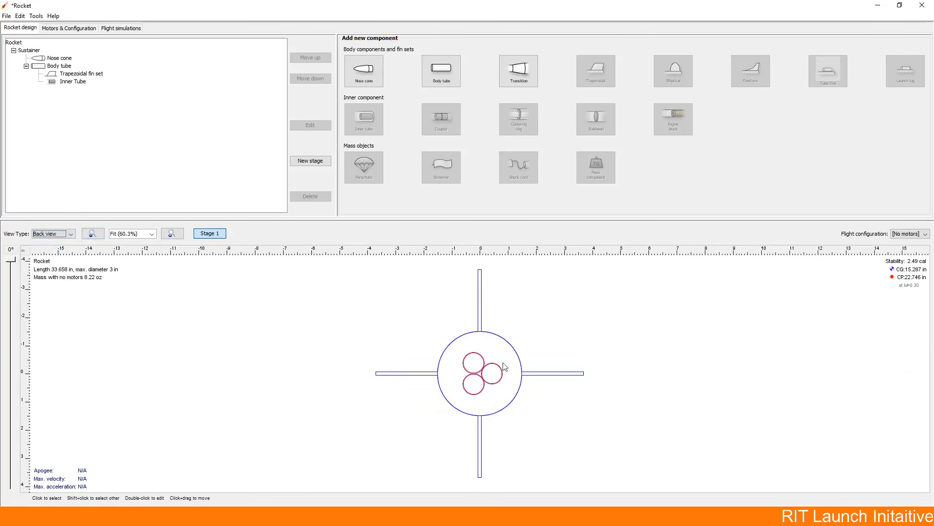
{"action": "left_click", "coordinate": [53, 234]}
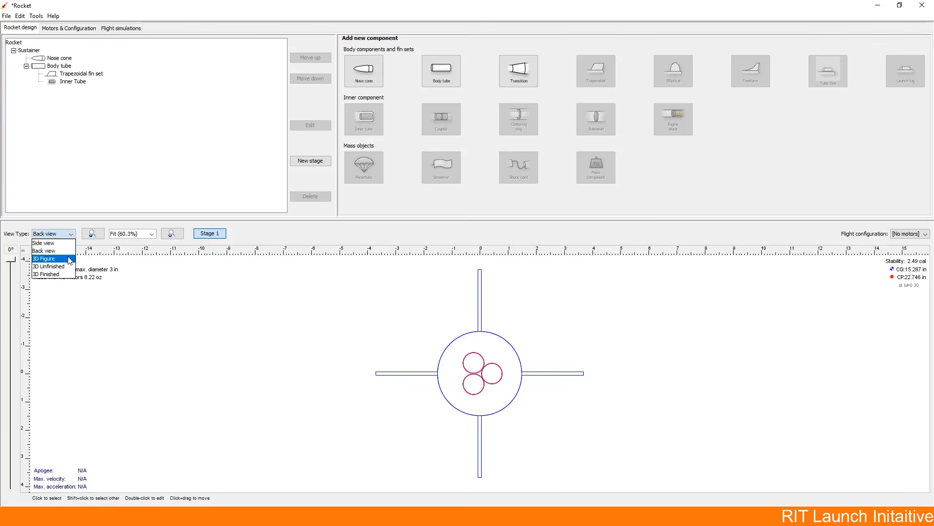
{"action": "left_click", "coordinate": [47, 259]}
{"action": "left_click_drag", "start_coordinate": [642, 330], "coordinate": [684, 411]}
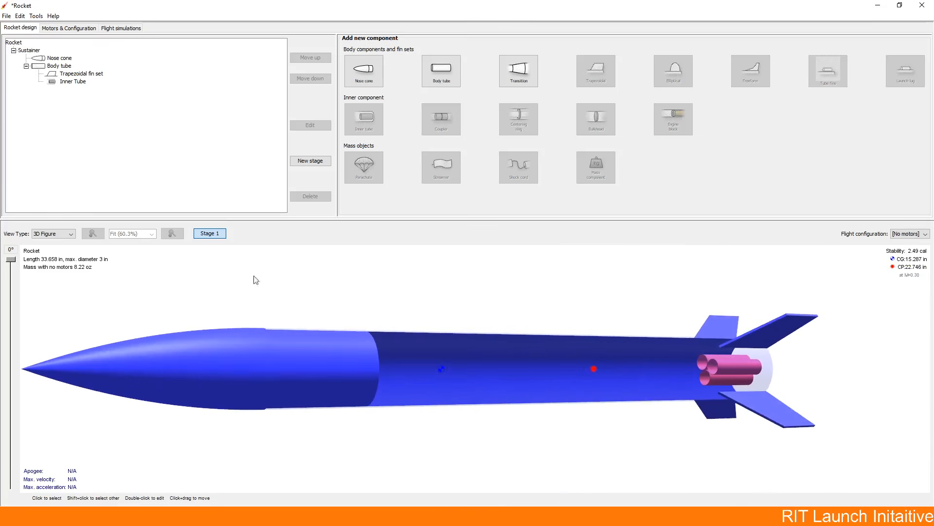
Step: Rotate the 3D figure to inspect the clustered motor tubes from the rear, and return to the side view
{"action": "left_click", "coordinate": [53, 234]}
{"action": "left_click", "coordinate": [55, 282]}
{"action": "left_click_drag", "start_coordinate": [485, 332], "coordinate": [337, 323]}
{"action": "left_click", "coordinate": [50, 235]}
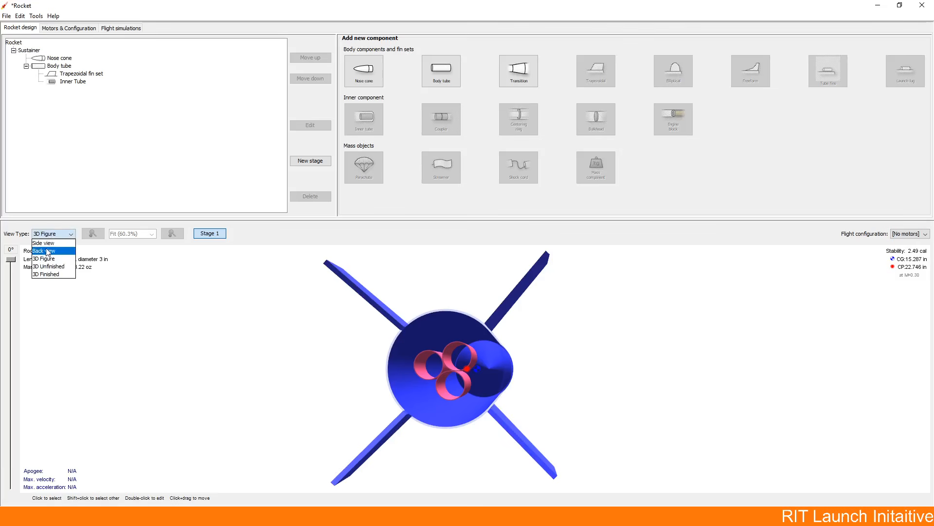
{"action": "left_click", "coordinate": [49, 242]}
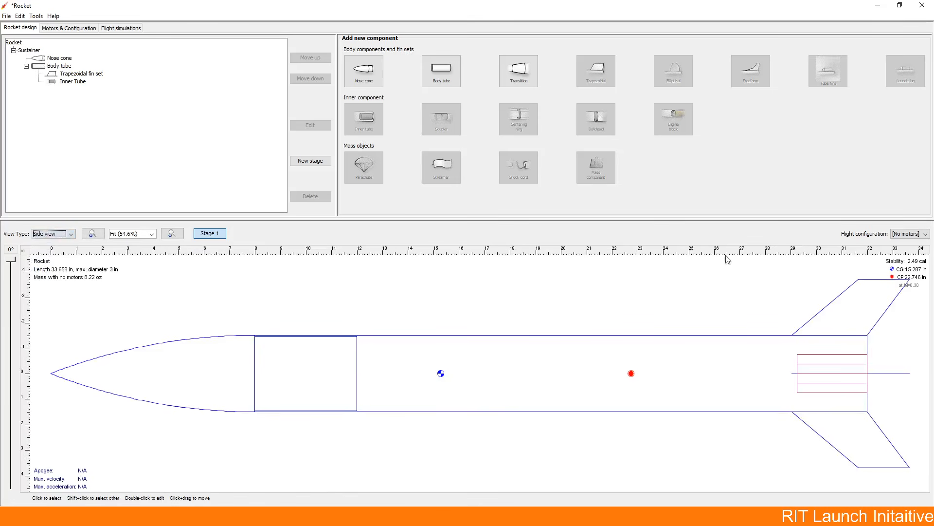
Step: Change the inner tube's cluster configuration to a single tube, keeping it as a motor mount, and finish its configuration
{"action": "double_click", "coordinate": [73, 82]}
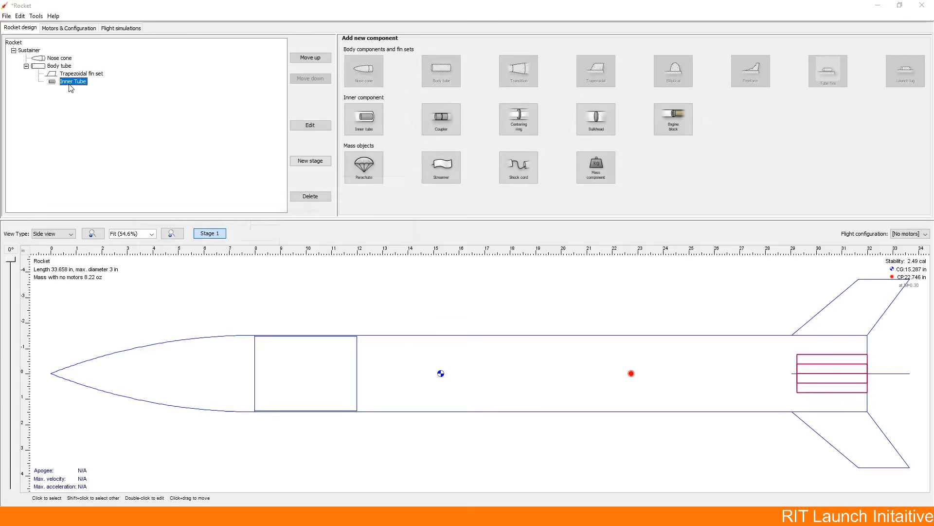
{"action": "left_click", "coordinate": [171, 210]}
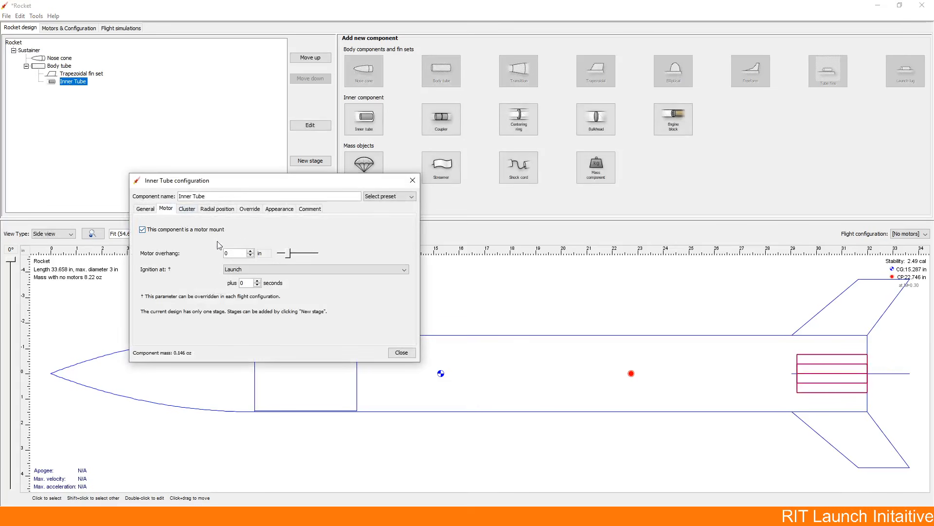
{"action": "left_click", "coordinate": [187, 209]}
{"action": "left_click", "coordinate": [157, 247]}
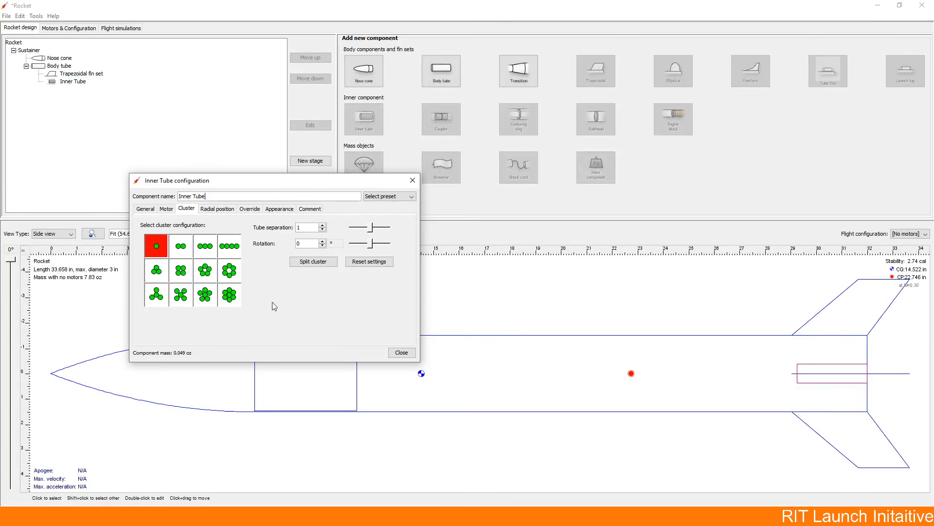
{"action": "left_click", "coordinate": [152, 210]}
{"action": "left_click", "coordinate": [164, 210]}
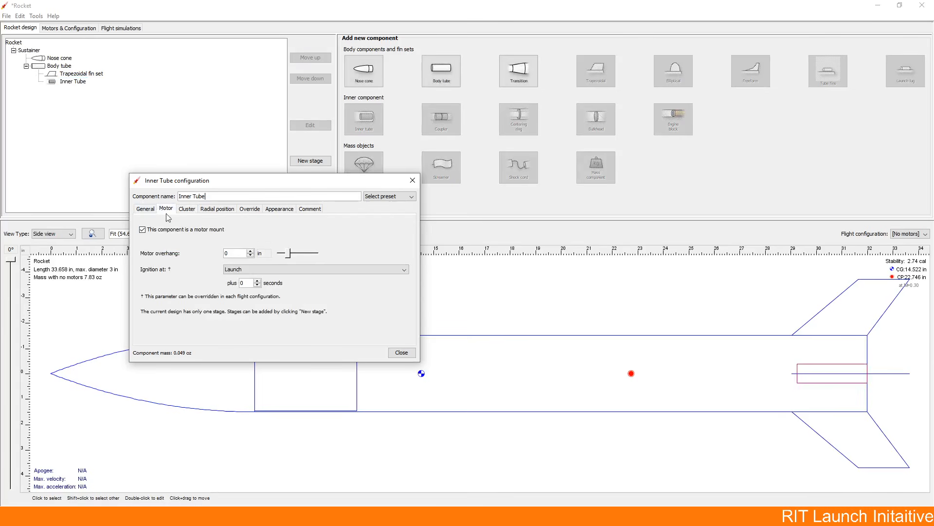
{"action": "left_click", "coordinate": [395, 351]}
{"action": "left_click", "coordinate": [395, 352]}
{"action": "left_click", "coordinate": [469, 293]}
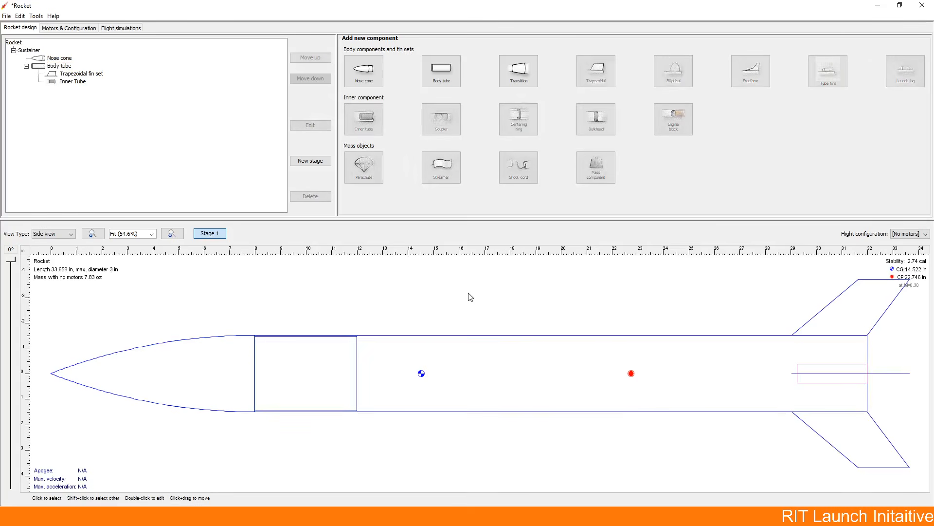
Step: Check in the motor mount list and the inner tube's configuration that the inner tube is designated as a motor mount
{"action": "left_click", "coordinate": [54, 29]}
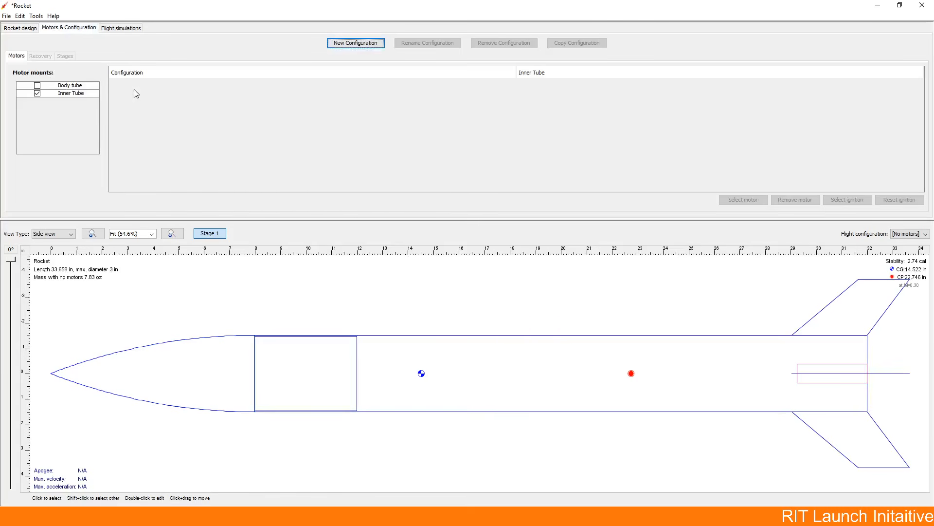
{"action": "left_click", "coordinate": [11, 30]}
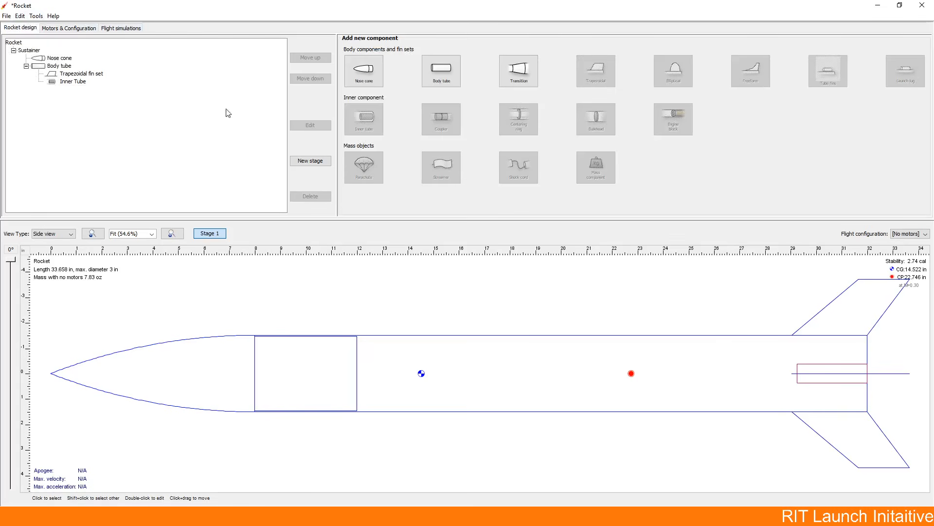
{"action": "double_click", "coordinate": [76, 82]}
{"action": "left_click", "coordinate": [166, 208]}
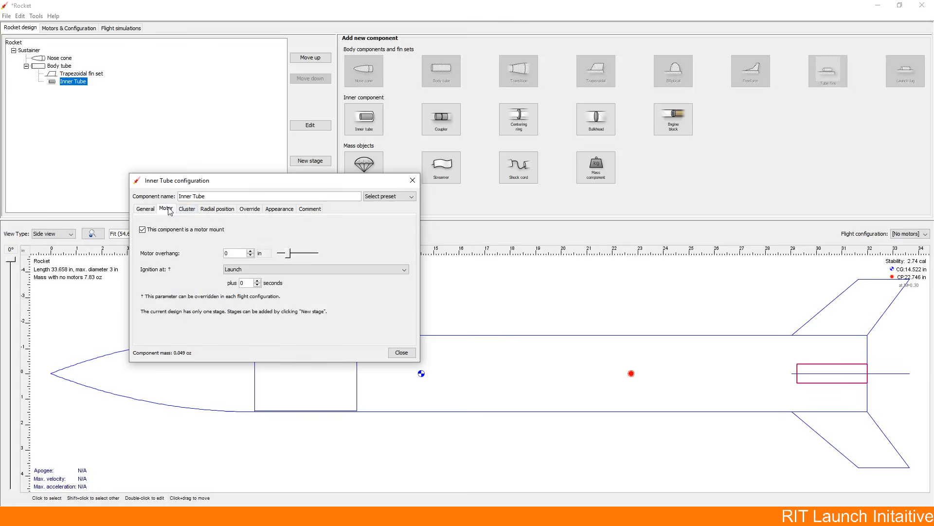
{"action": "left_click", "coordinate": [401, 352]}
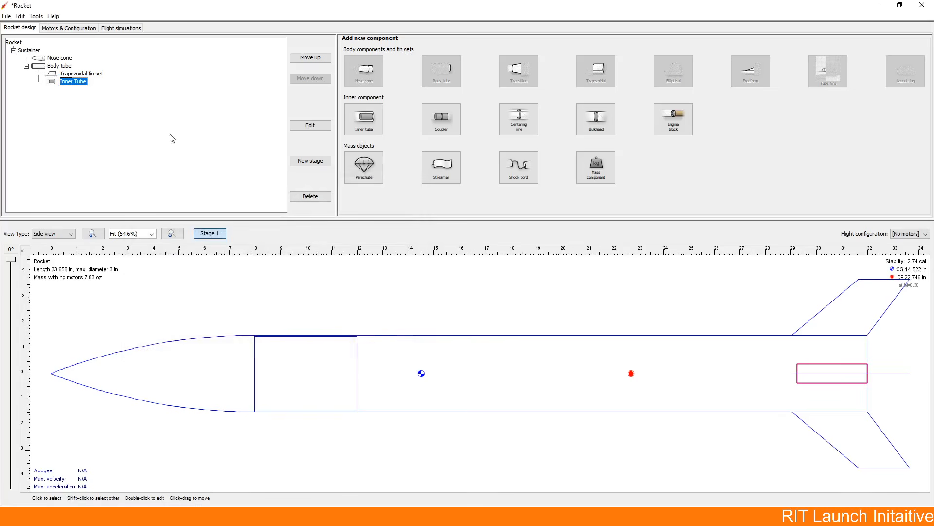
Step: Create a new flight configuration for the rocket's motors
{"action": "left_click", "coordinate": [48, 30]}
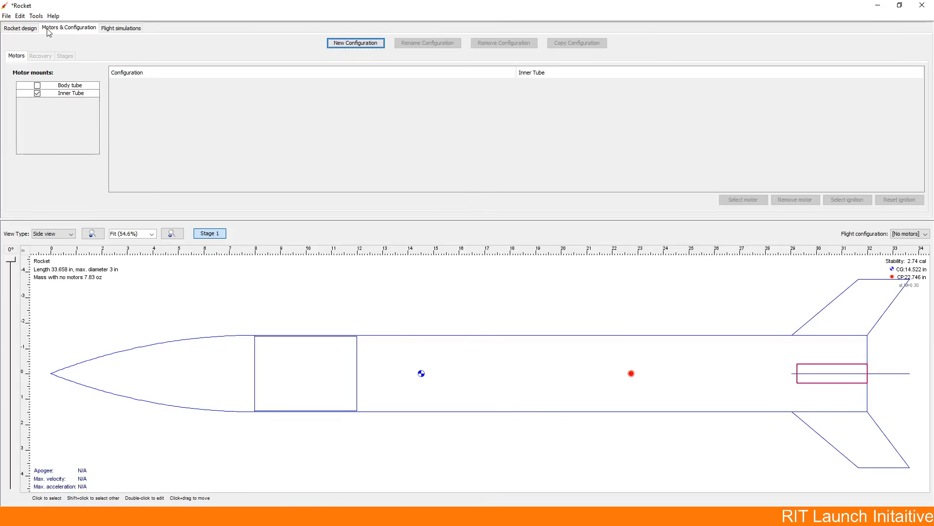
{"action": "left_click", "coordinate": [374, 43]}
{"action": "left_click", "coordinate": [352, 81]}
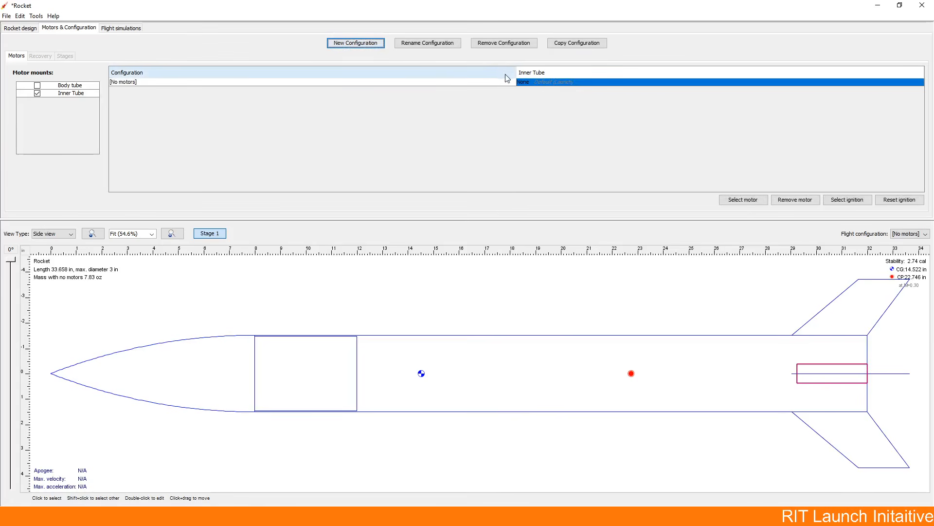
Step: Search the motor database for h19 and assign the AeroTech H195NBT motor with a delay of 10 to the inner tube
{"action": "left_click", "coordinate": [526, 82]}
{"action": "double_click", "coordinate": [526, 82]}
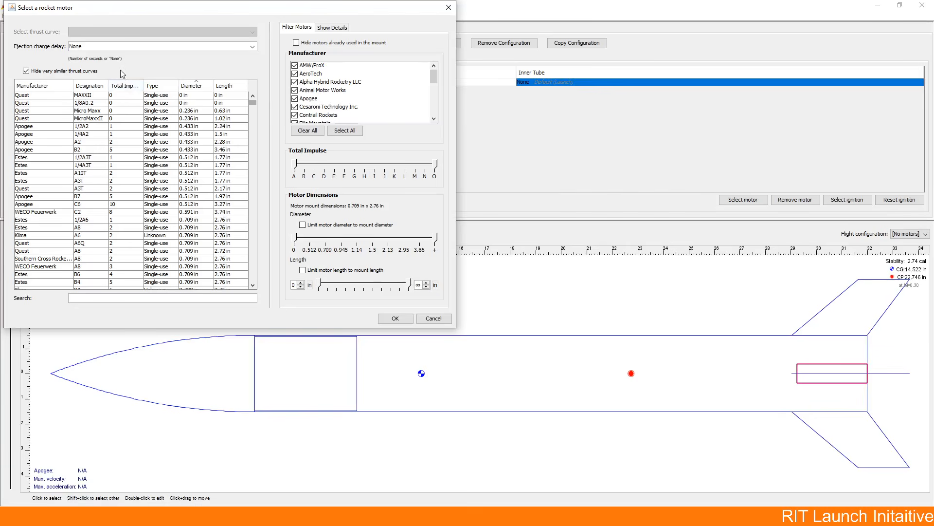
{"action": "type", "text": "h"}
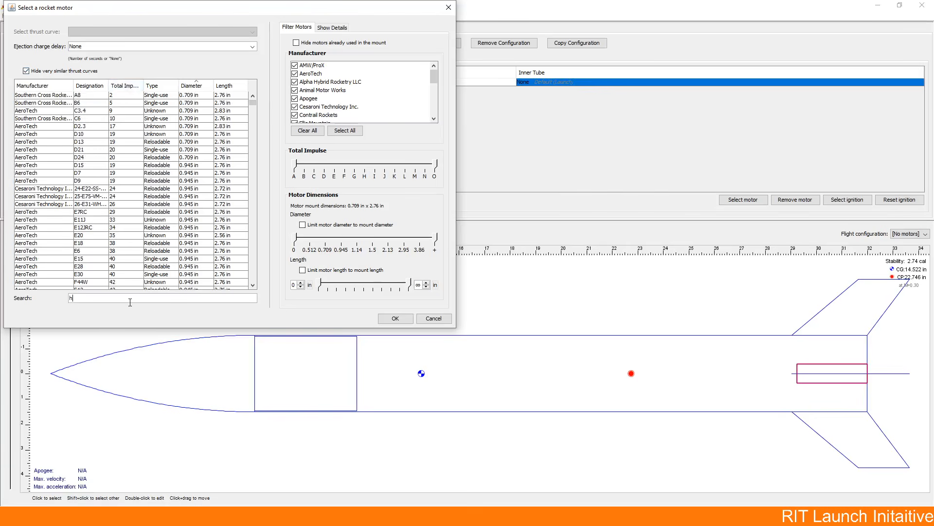
{"action": "type", "text": "1"}
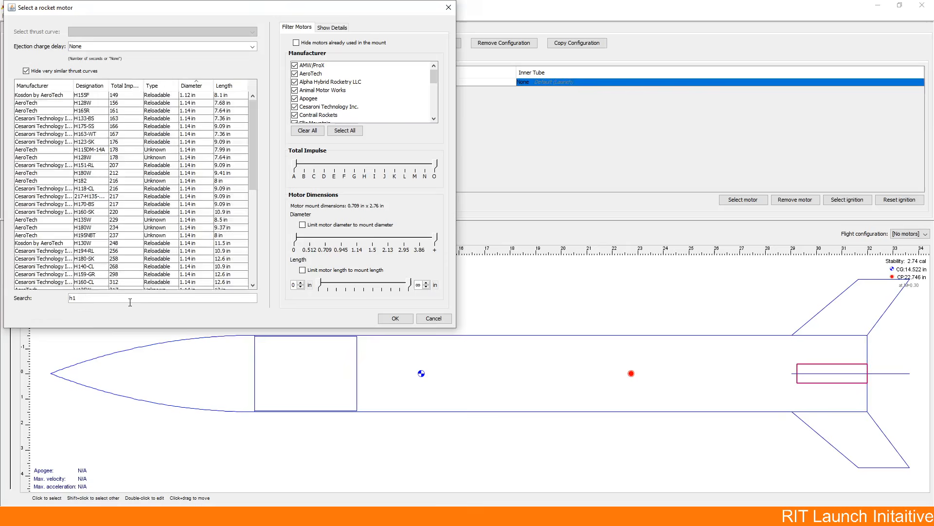
{"action": "type", "text": "9"}
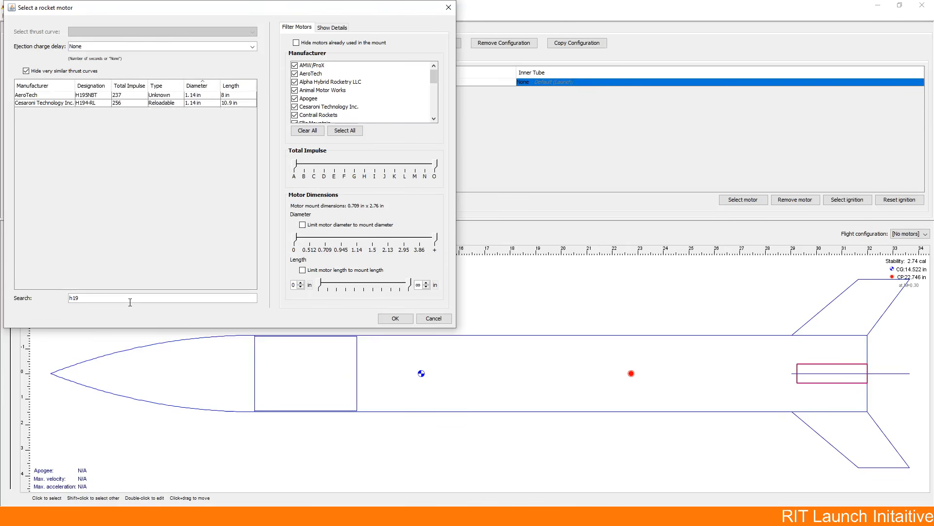
{"action": "left_click", "coordinate": [148, 95]}
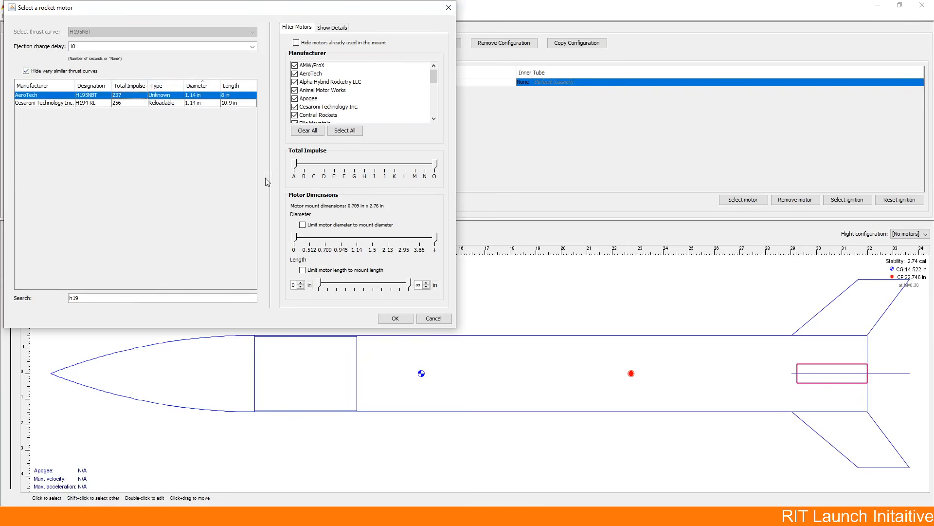
{"action": "left_click", "coordinate": [401, 318]}
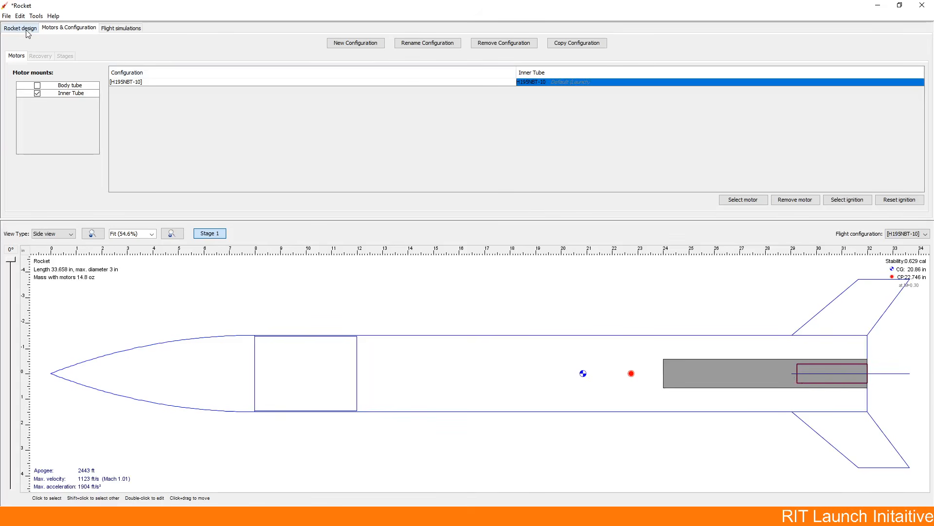
Step: Limit the motor selection to the mount's diameter and length, clear the search text, and browse the matching motors
{"action": "double_click", "coordinate": [542, 82]}
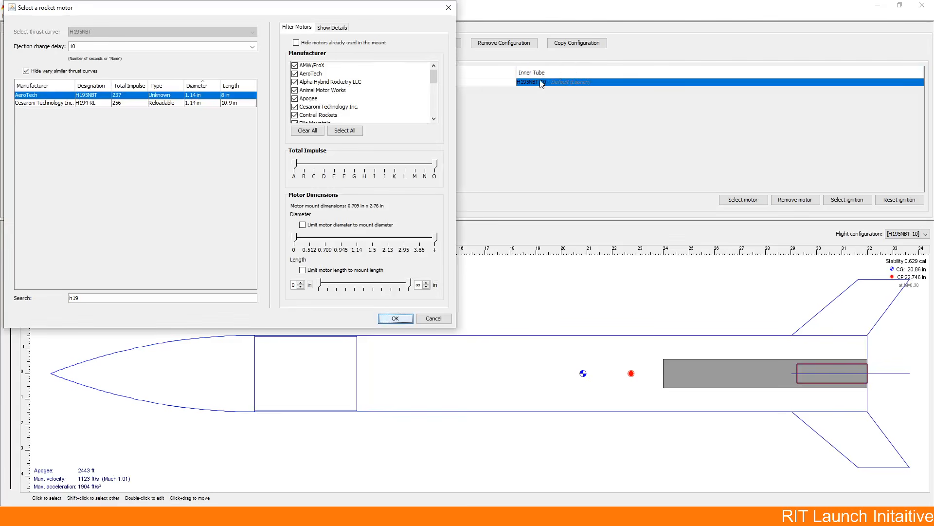
{"action": "left_click", "coordinate": [302, 225]}
{"action": "left_click", "coordinate": [303, 270]}
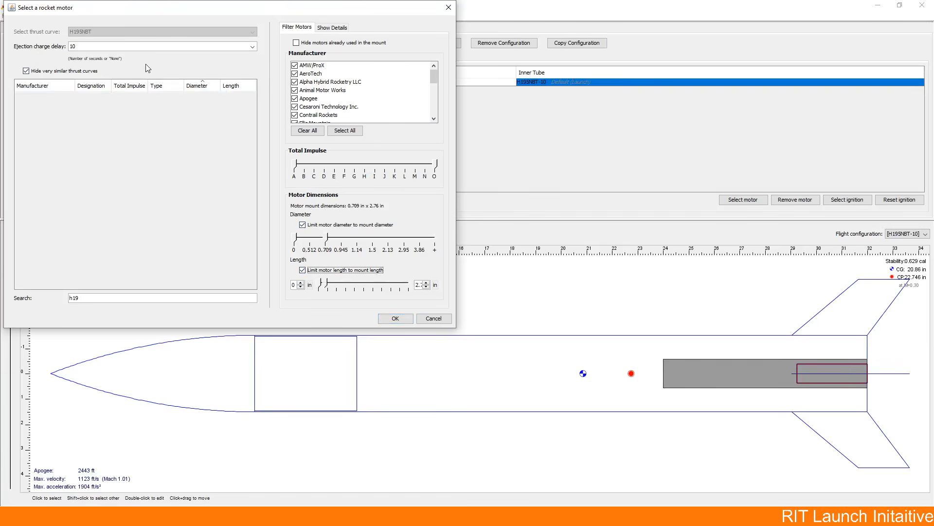
{"action": "left_click_drag", "start_coordinate": [78, 298], "coordinate": [66, 303]}
{"action": "key", "text": "BackSpace"}
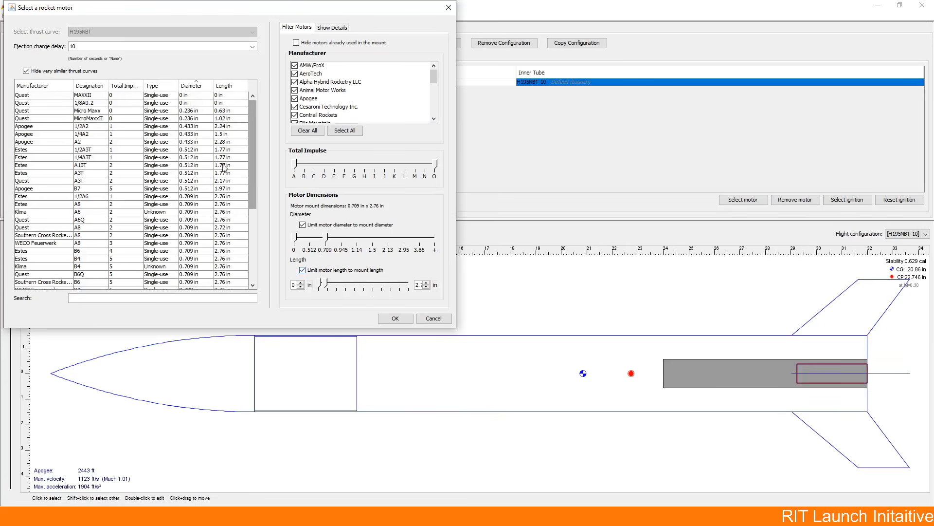
{"action": "scroll", "coordinate": [107, 169], "scroll_direction": "down", "scroll_amount": 5}
{"action": "scroll", "coordinate": [112, 195], "scroll_direction": "down", "scroll_amount": 3}
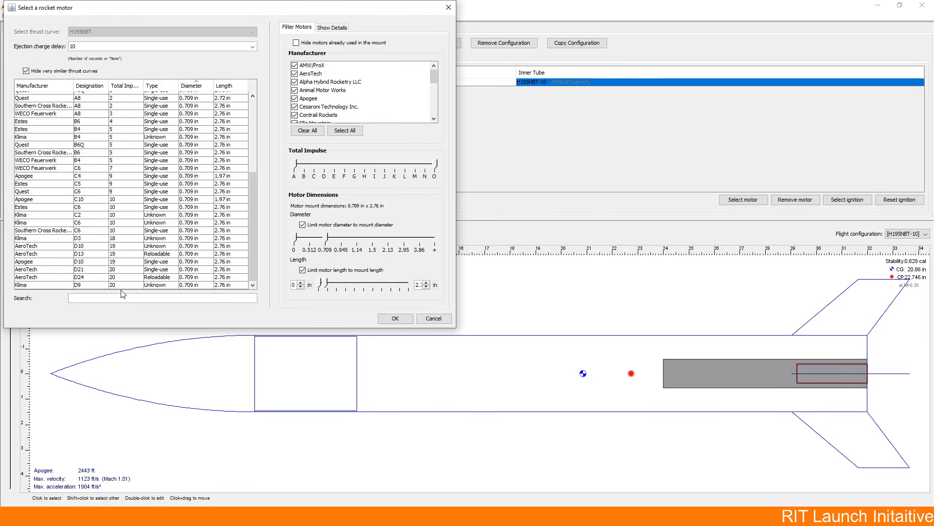
{"action": "scroll", "coordinate": [130, 232], "scroll_direction": "up", "scroll_amount": 8}
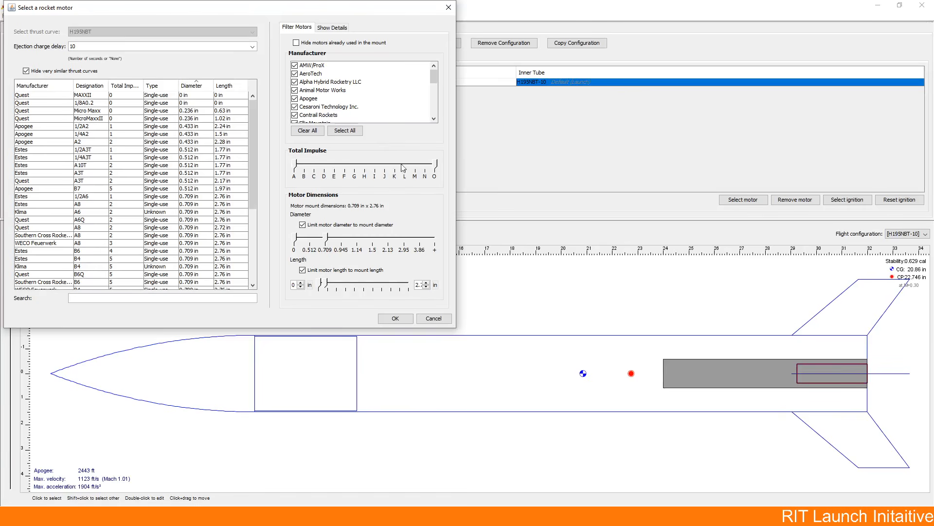
Step: Remove the diameter and length limits, restore the full diameter range, and reselect the AeroTech H195NBT motor, checking its listed dimensions
{"action": "left_click", "coordinate": [302, 224]}
{"action": "left_click", "coordinate": [302, 270]}
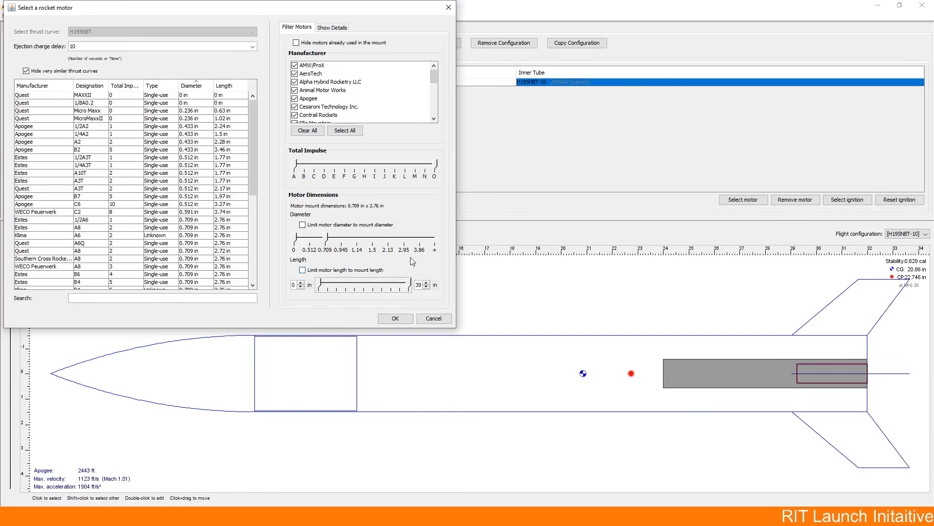
{"action": "left_click_drag", "start_coordinate": [328, 238], "coordinate": [457, 247]}
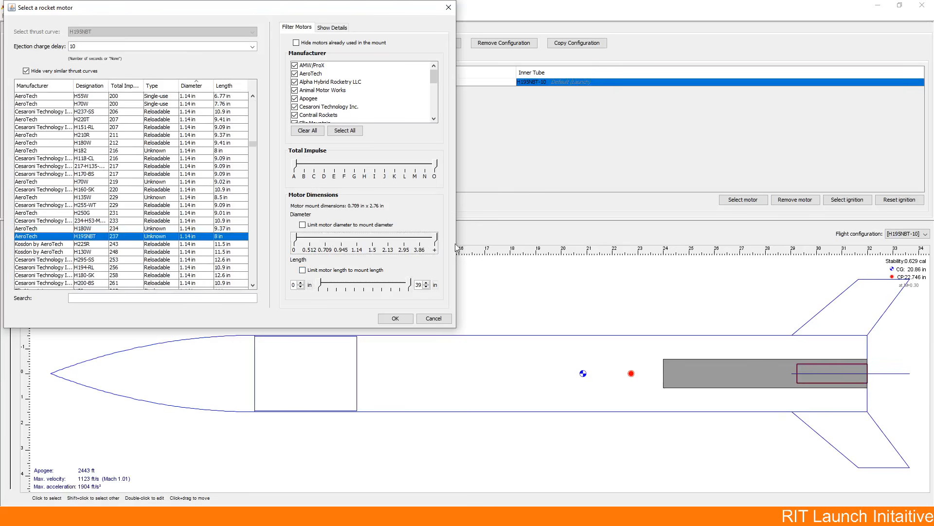
{"action": "double_click", "coordinate": [79, 237]}
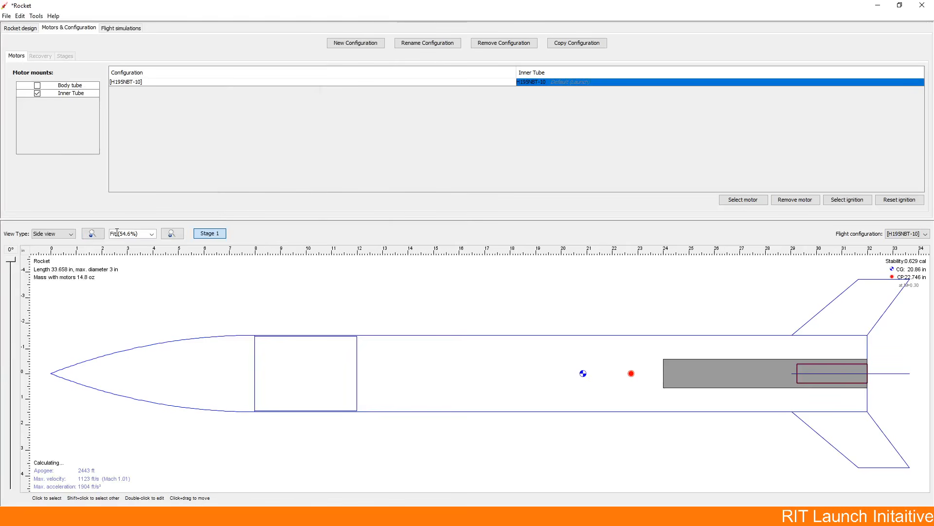
{"action": "double_click", "coordinate": [540, 86]}
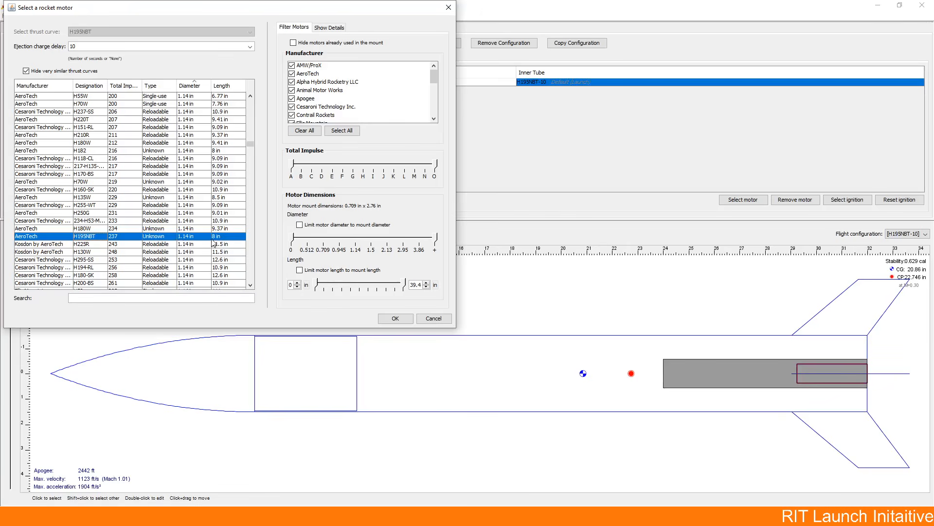
{"action": "left_click", "coordinate": [422, 319]}
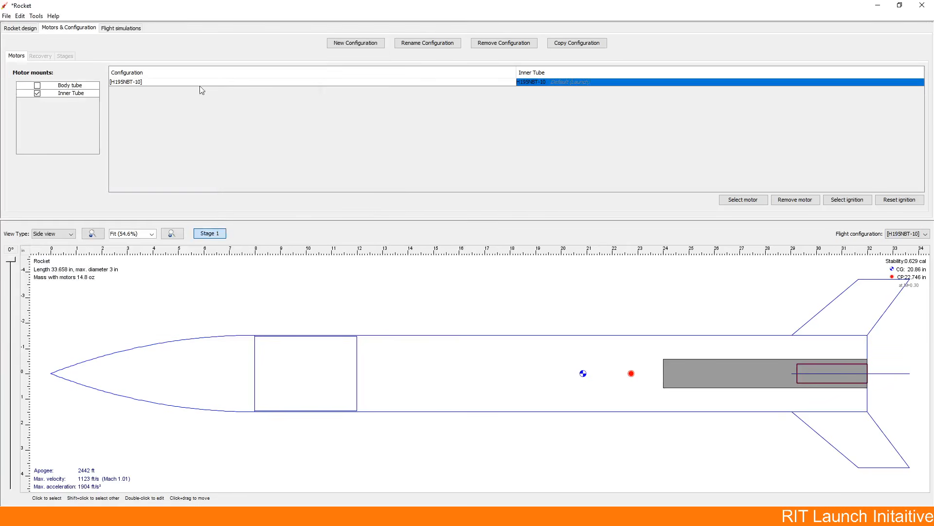
Step: Try to enlarge the inner tube's inner diameter, and set its outer diameter to 1.45 in
{"action": "left_click", "coordinate": [27, 28]}
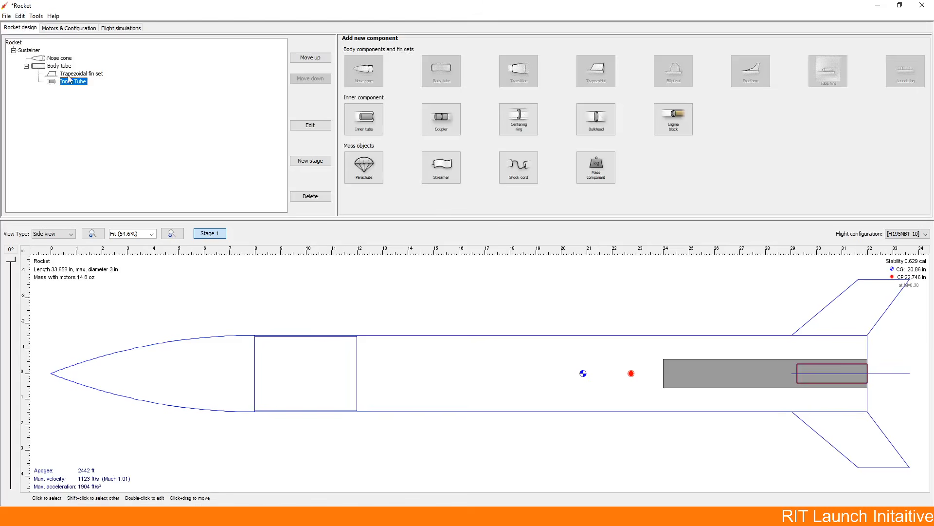
{"action": "double_click", "coordinate": [73, 82]}
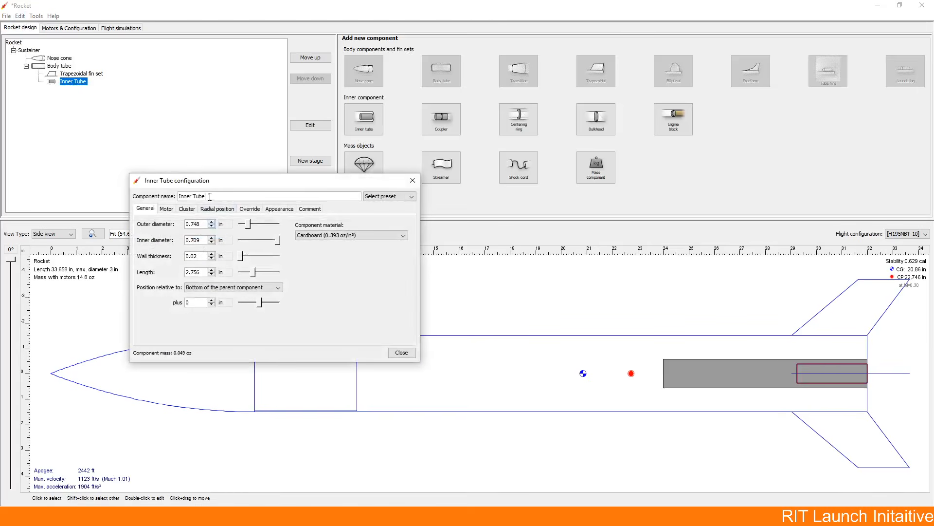
{"action": "left_click", "coordinate": [201, 241]}
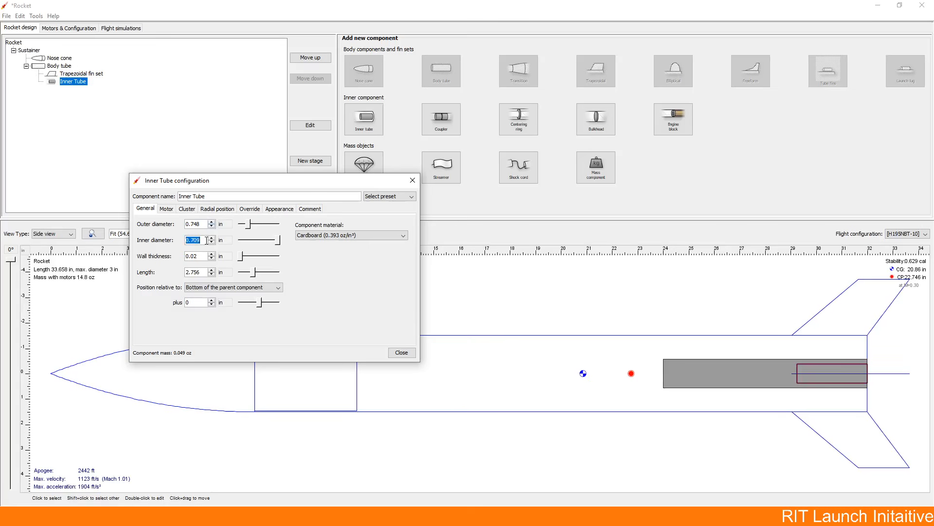
{"action": "type", "text": "1"}
{"action": "left_click", "coordinate": [202, 260]}
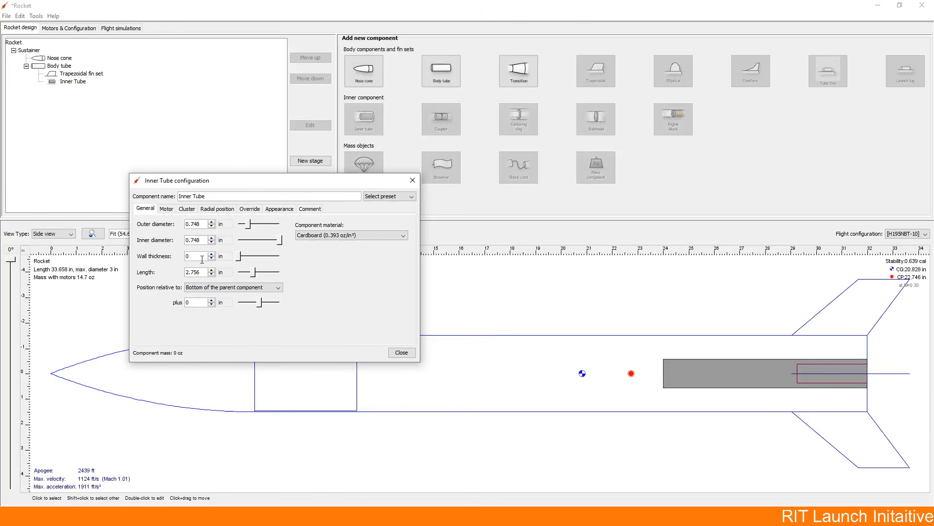
{"action": "left_click", "coordinate": [202, 222]}
{"action": "type", "text": "1.45"}
Step: Set the inner tube's inner diameter to 1.41 in and finish its configuration
{"action": "left_click", "coordinate": [202, 238]}
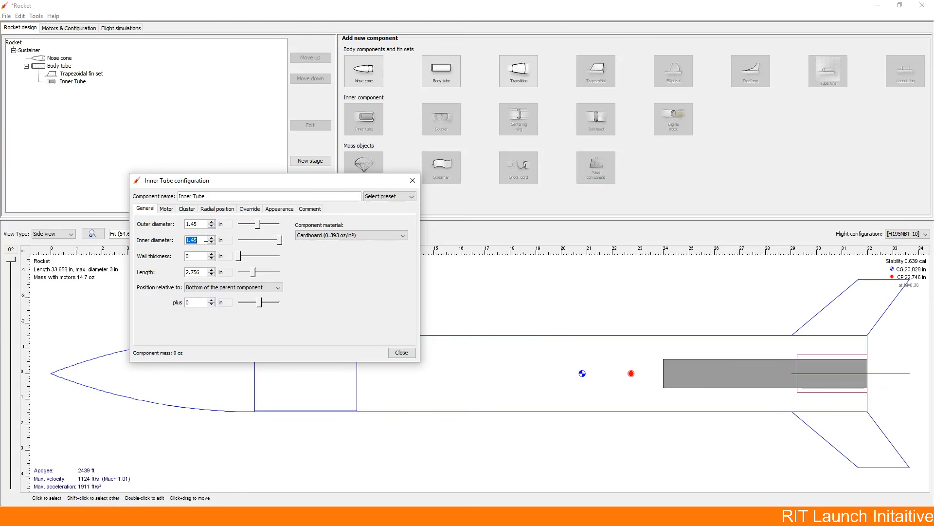
{"action": "type", "text": "1.41"}
{"action": "left_click", "coordinate": [194, 257]}
{"action": "left_click", "coordinate": [401, 354]}
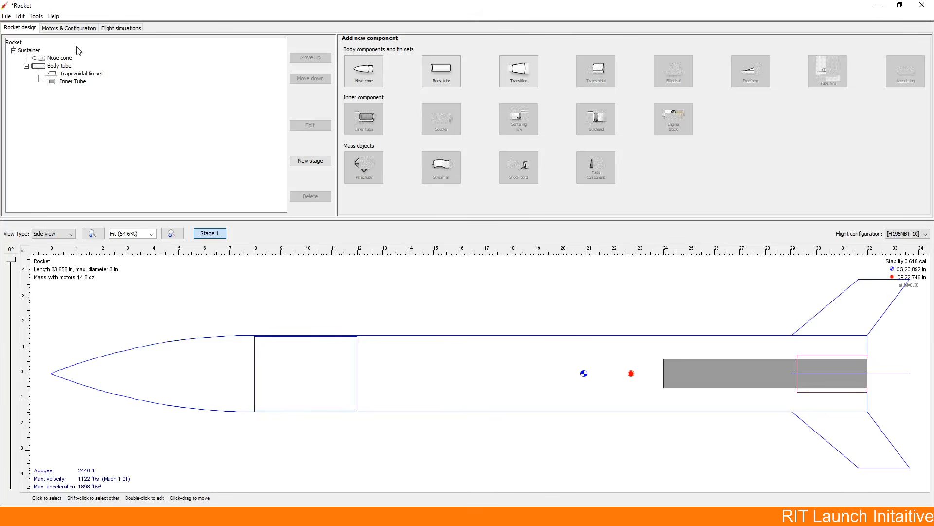
Step: Check the diameter and length listed for the selected AeroTech H195NBT motor, leaving the motor selection as it is
{"action": "left_click", "coordinate": [77, 30]}
{"action": "double_click", "coordinate": [649, 85]}
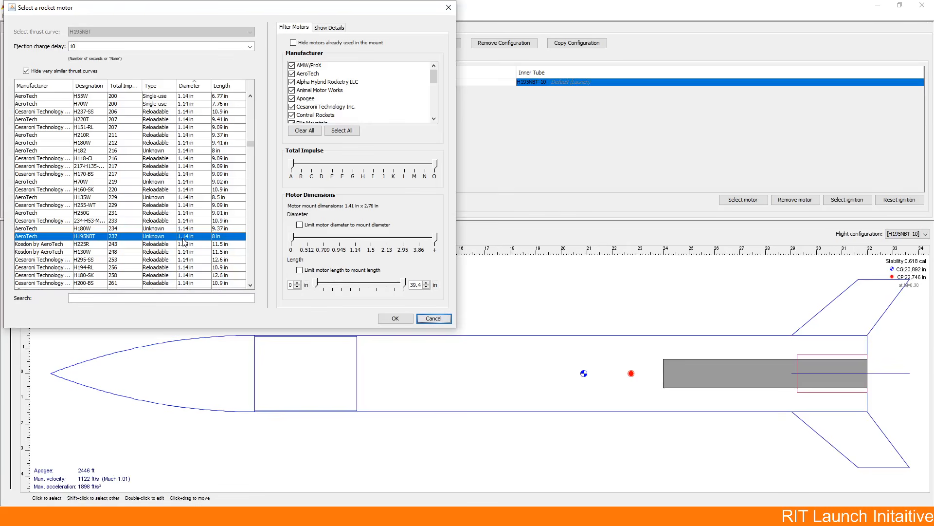
{"action": "left_click", "coordinate": [428, 318]}
{"action": "left_click", "coordinate": [22, 27]}
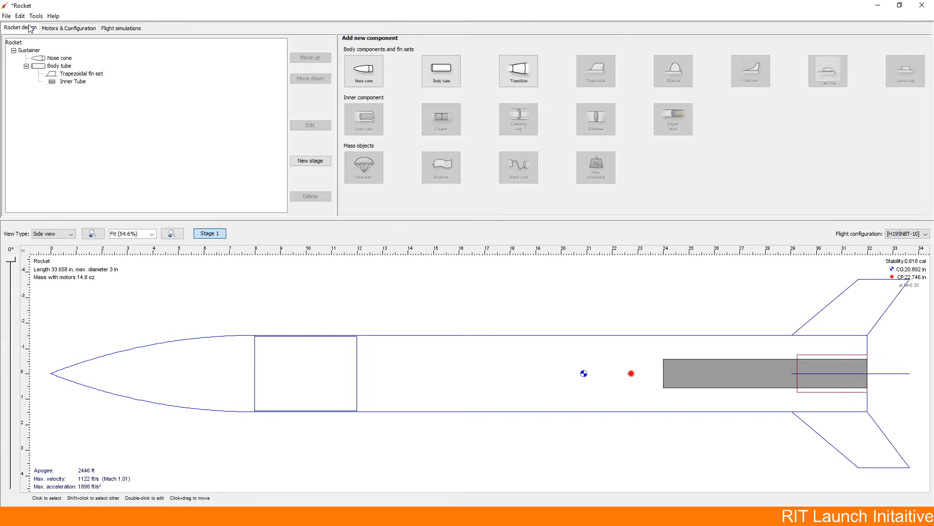
Step: Set the inner tube's inner diameter to 1.14 in and its outer diameter to 1.2 in
{"action": "double_click", "coordinate": [73, 81]}
{"action": "left_click_drag", "start_coordinate": [204, 242], "coordinate": [186, 245]}
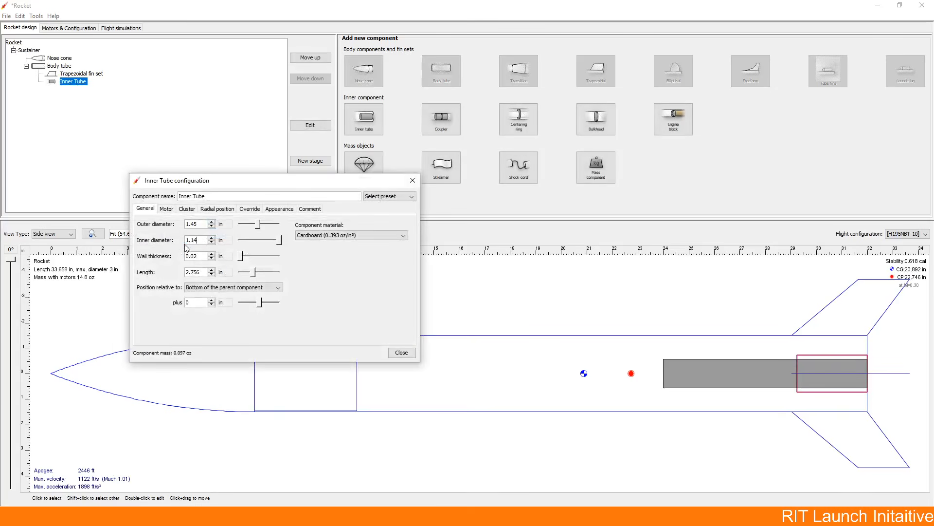
{"action": "double_click", "coordinate": [198, 225]}
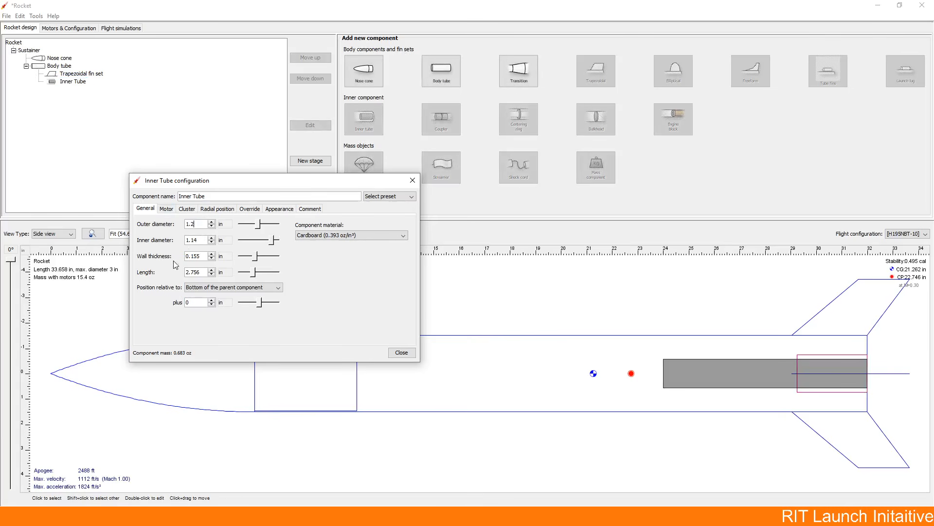
{"action": "left_click", "coordinate": [193, 255]}
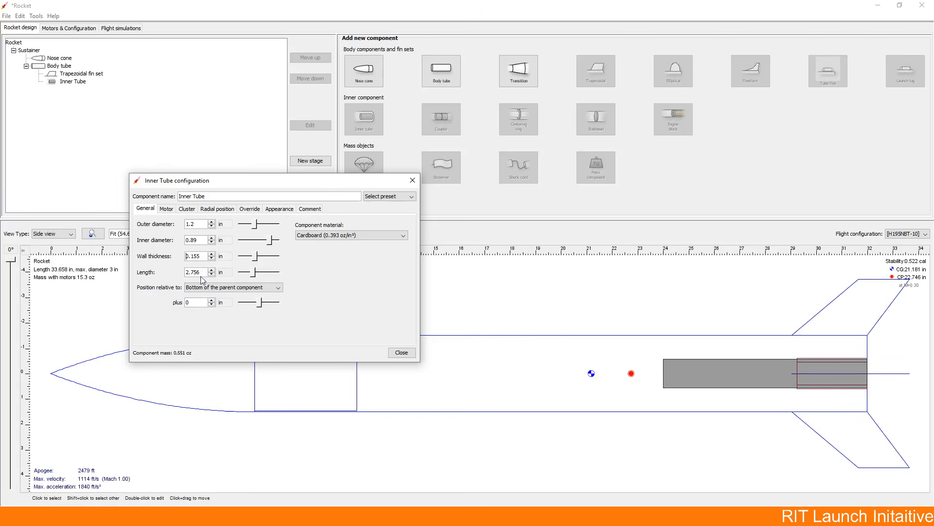
Step: Set the inner tube's length to 8.5 in
{"action": "double_click", "coordinate": [200, 272]}
{"action": "type", "text": "8.5"}
{"action": "left_click", "coordinate": [198, 302]}
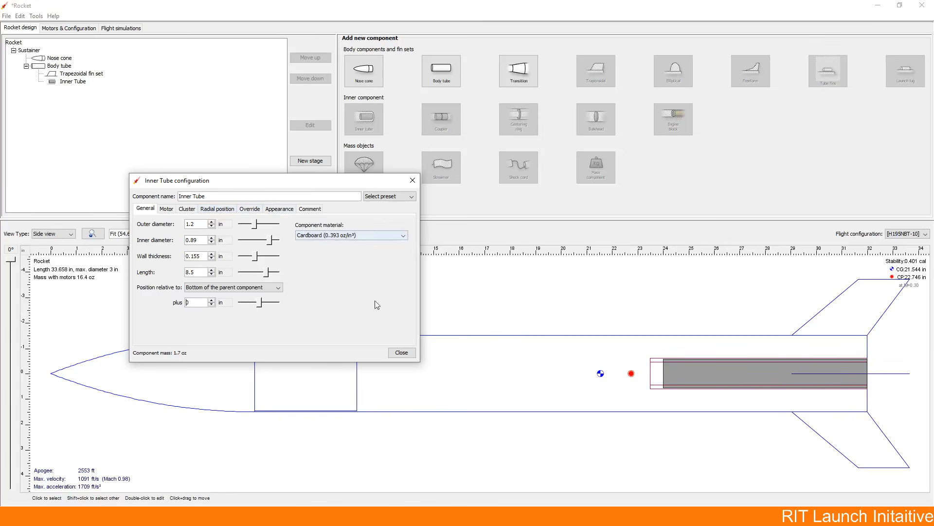
Step: Try PVC as the inner tube's component material
{"action": "left_click", "coordinate": [358, 235]}
{"action": "left_click", "coordinate": [358, 236]}
{"action": "left_click", "coordinate": [360, 236]}
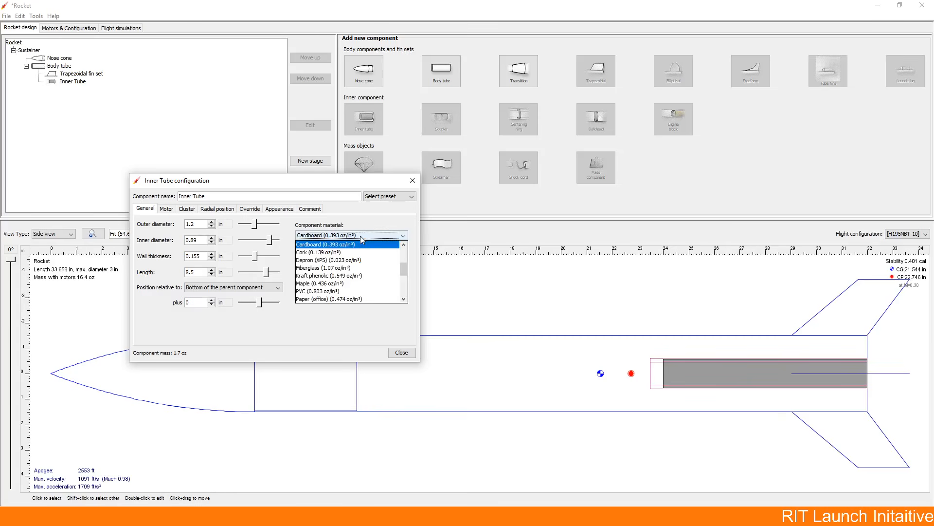
{"action": "left_click", "coordinate": [360, 290]}
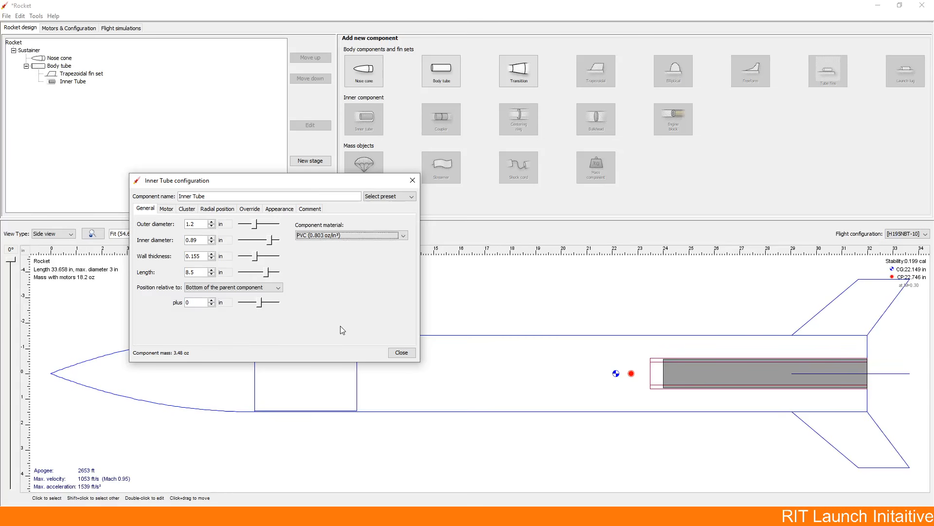
Step: Set the inner tube's material to Depron (XPS) and finish its configuration
{"action": "left_click", "coordinate": [327, 235]}
{"action": "left_click", "coordinate": [341, 263]}
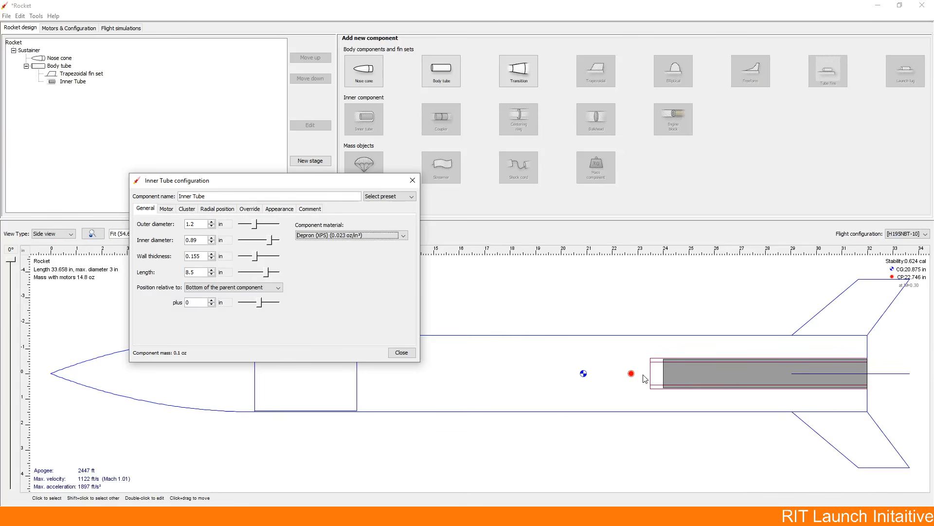
{"action": "left_click", "coordinate": [598, 375]}
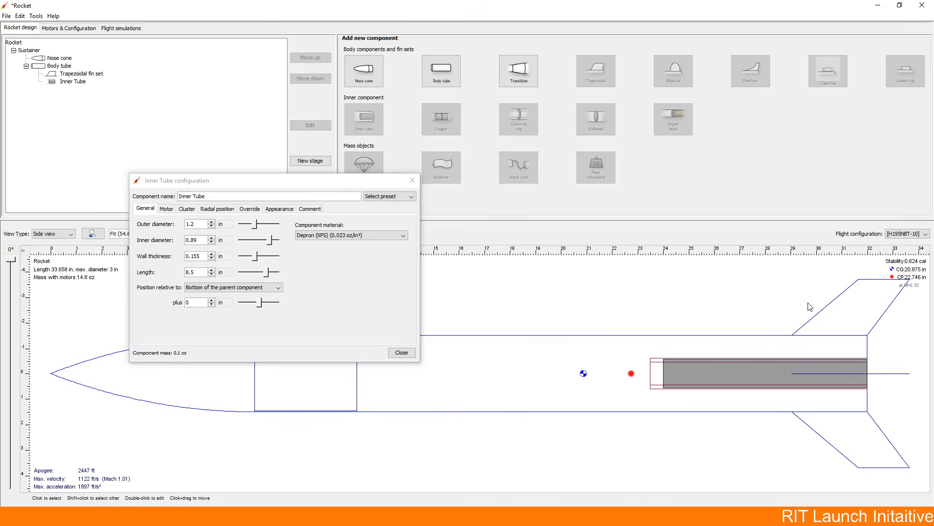
{"action": "left_click", "coordinate": [405, 353]}
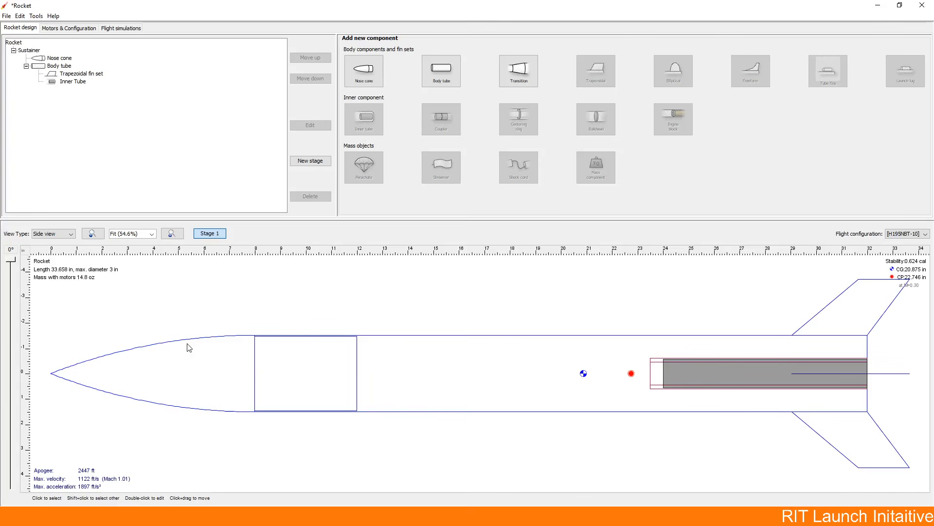
Step: Add a bulkhead to the nose cone with a thickness of 0.125 in
{"action": "left_click", "coordinate": [197, 360]}
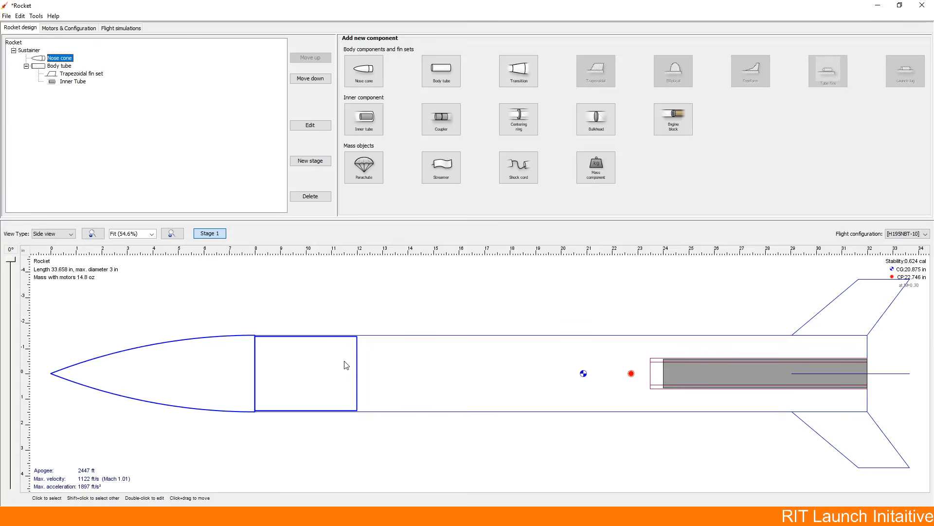
{"action": "left_click", "coordinate": [598, 118]}
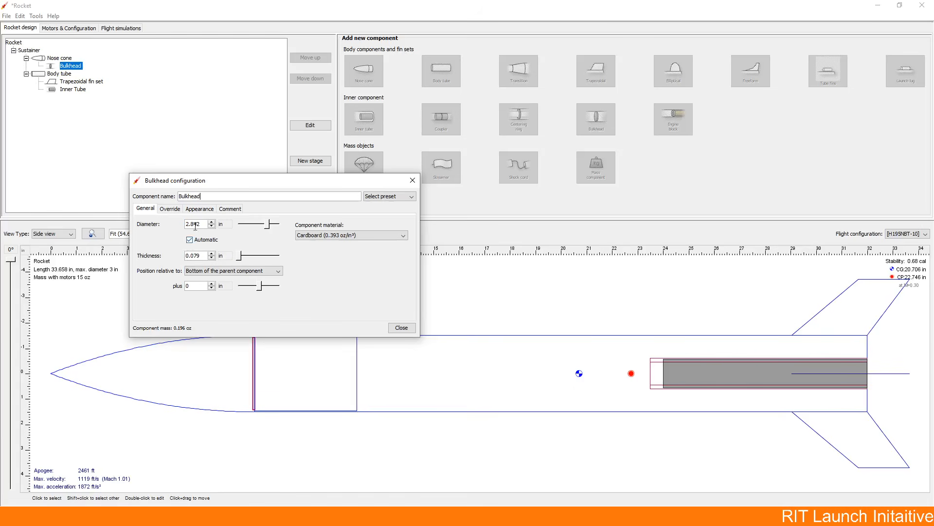
{"action": "double_click", "coordinate": [204, 254]}
{"action": "type", "text": "0.125"}
{"action": "left_click", "coordinate": [244, 168]}
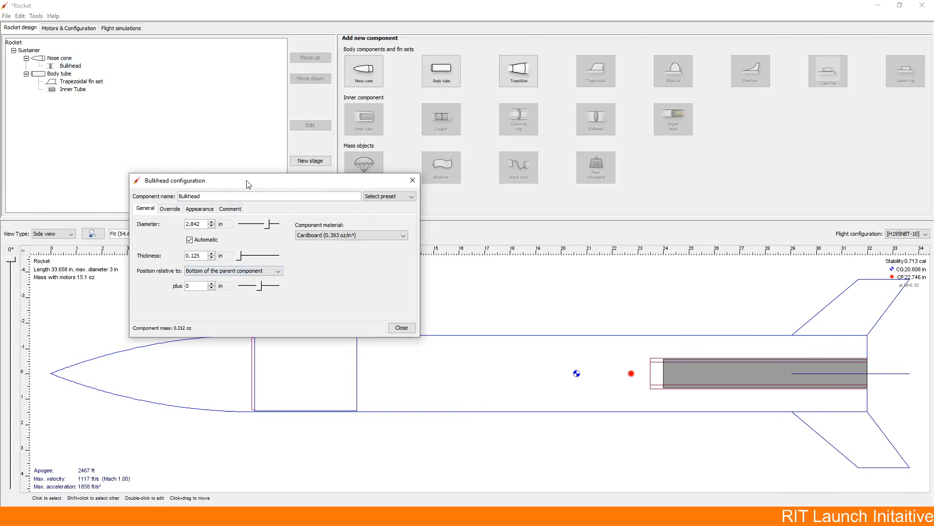
Step: Offset the bulkhead 4 in from the bottom of the nose cone, at the end of its shoulder
{"action": "left_click_drag", "start_coordinate": [247, 184], "coordinate": [481, 187]}
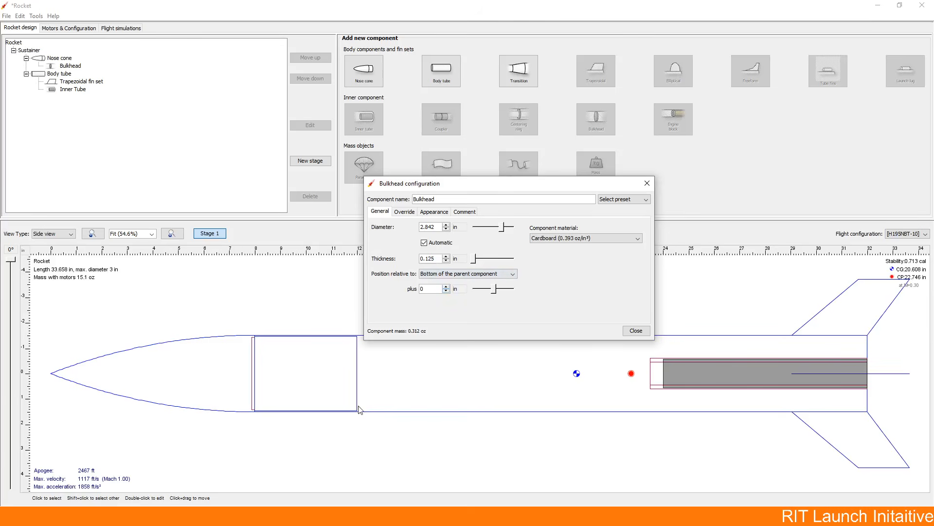
{"action": "left_click", "coordinate": [461, 277]}
{"action": "left_click", "coordinate": [447, 291]}
{"action": "left_click", "coordinate": [447, 286]}
{"action": "left_click", "coordinate": [446, 286]}
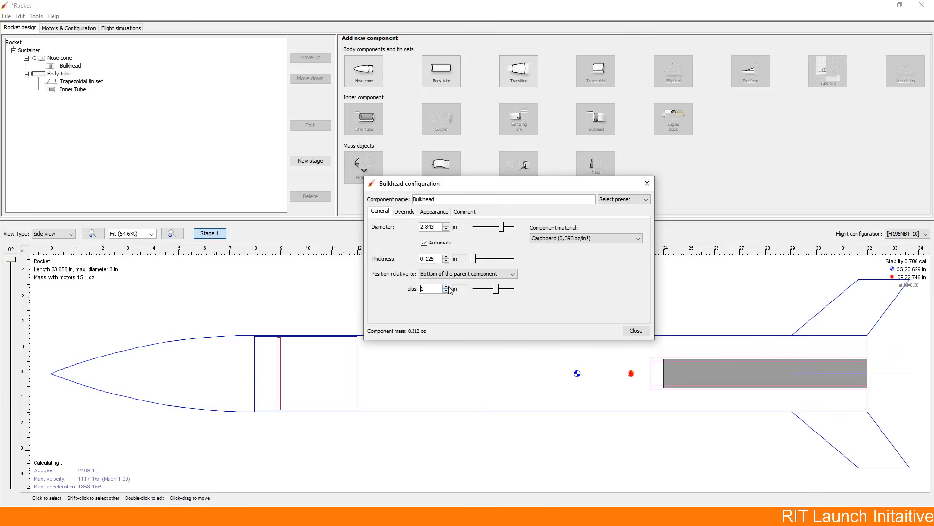
{"action": "left_click", "coordinate": [447, 286]}
{"action": "left_click", "coordinate": [446, 286]}
{"action": "left_click", "coordinate": [446, 286]}
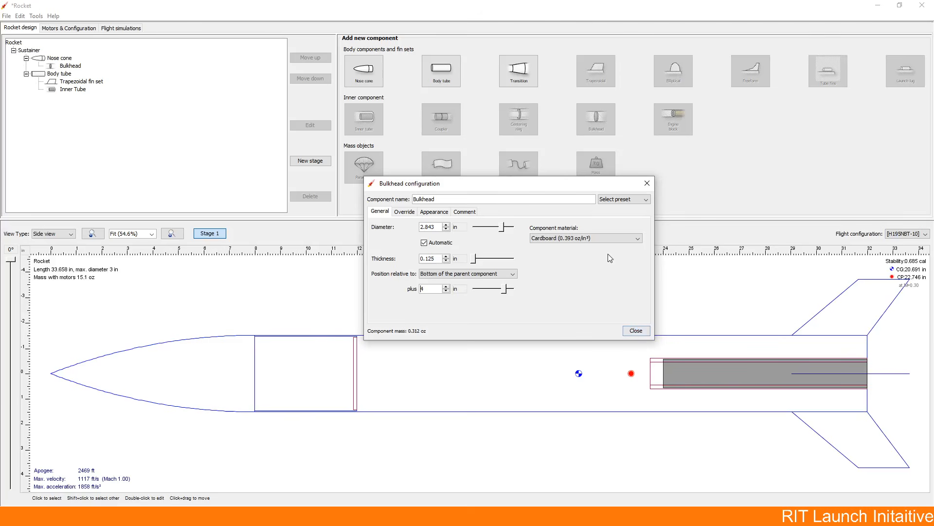
Step: Set the bulkhead's material to Basswood and finish its configuration
{"action": "left_click", "coordinate": [608, 241]}
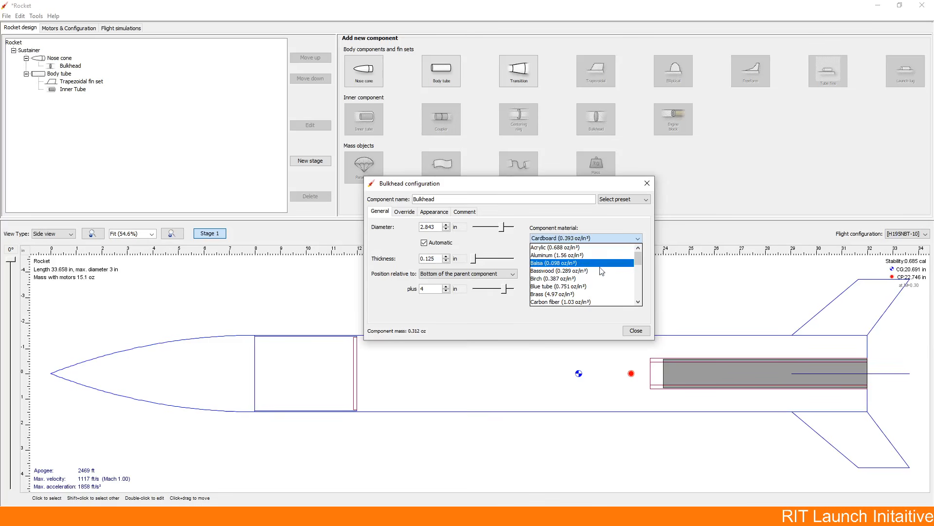
{"action": "left_click", "coordinate": [606, 270]}
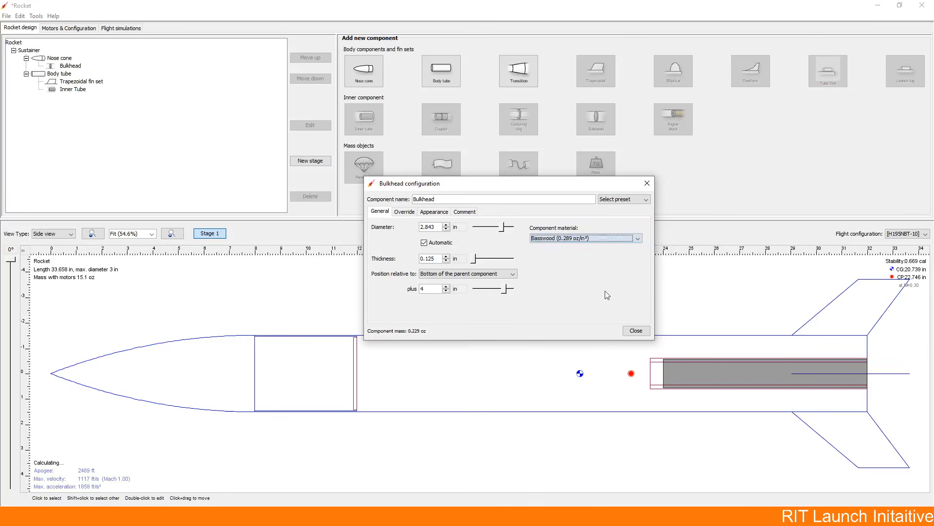
{"action": "left_click", "coordinate": [627, 331]}
Step: Add a mass component to the nose cone with a mass of 200 g
{"action": "left_click", "coordinate": [325, 348]}
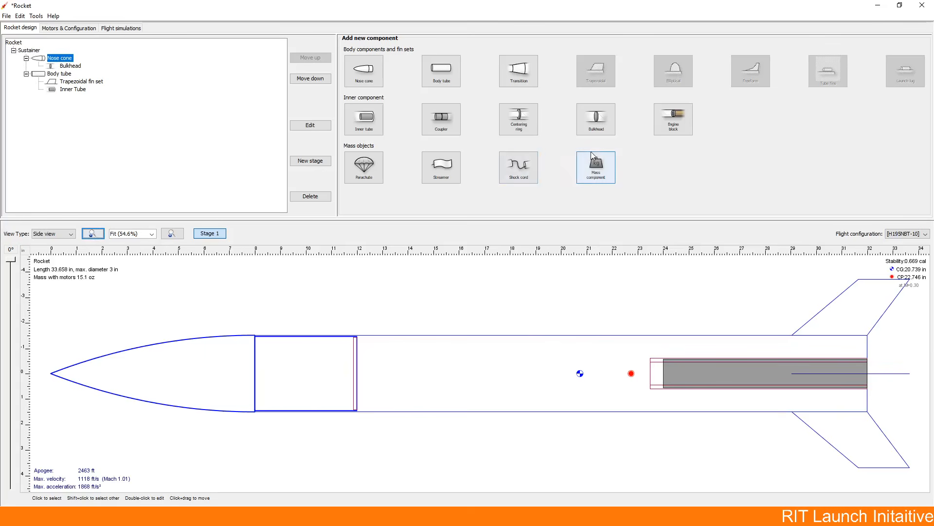
{"action": "left_click", "coordinate": [601, 166]}
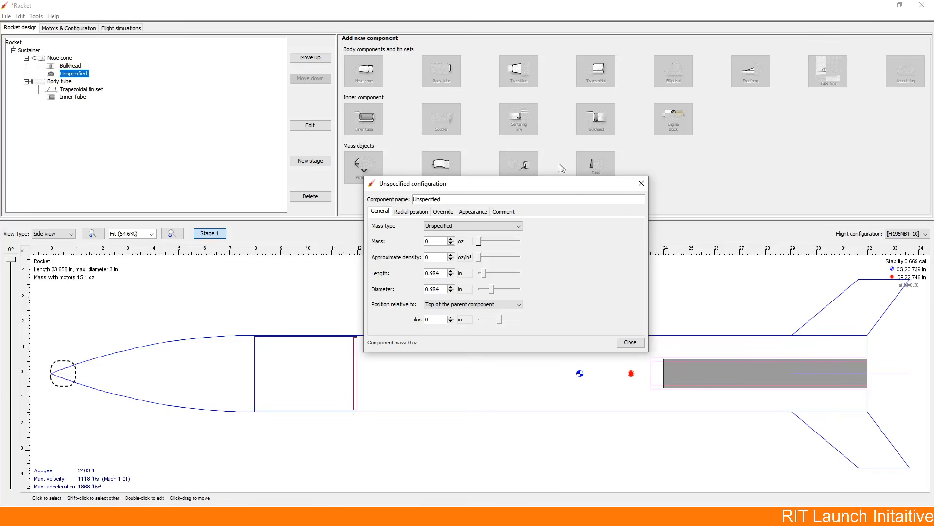
{"action": "left_click", "coordinate": [462, 241]}
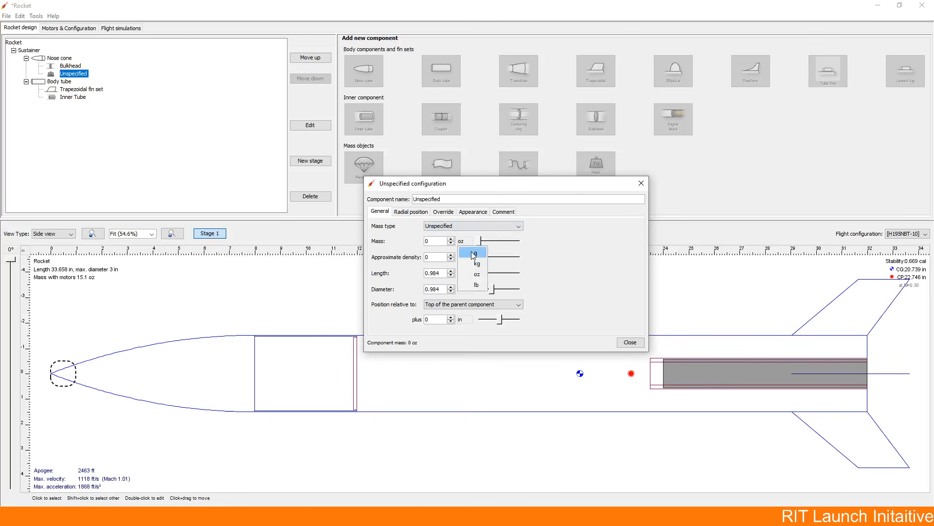
{"action": "left_click", "coordinate": [469, 254]}
{"action": "left_click", "coordinate": [432, 241]}
{"action": "type", "text": "200"}
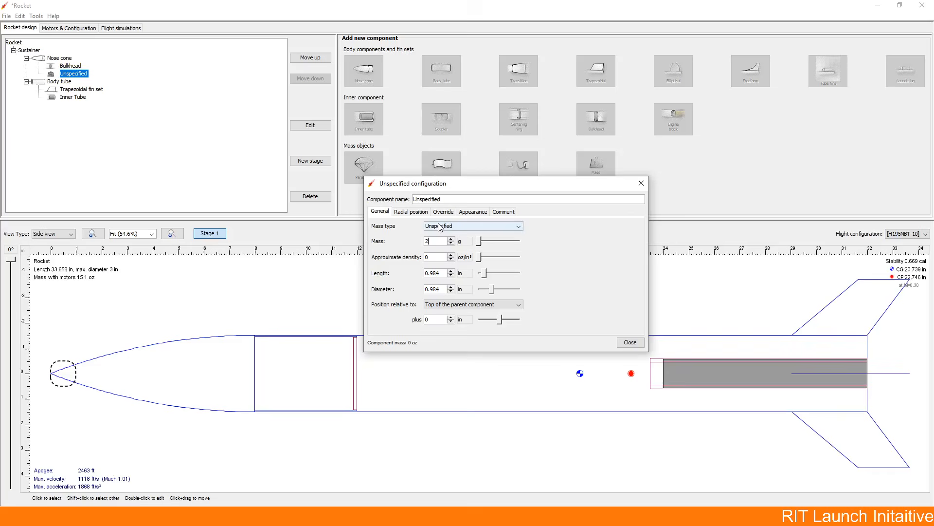
{"action": "left_click", "coordinate": [437, 257]}
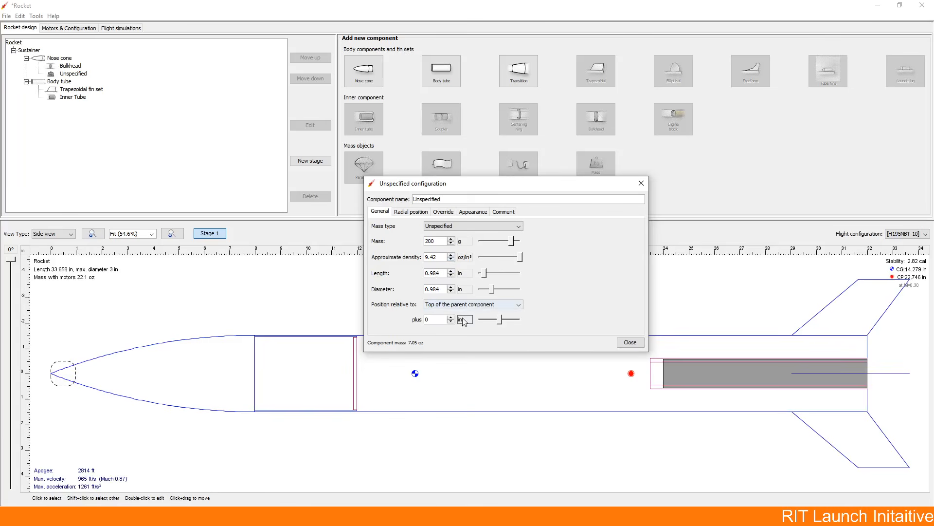
Step: Position the mass component 9 in from the top of the nose cone and finish its configuration
{"action": "left_click", "coordinate": [452, 321]}
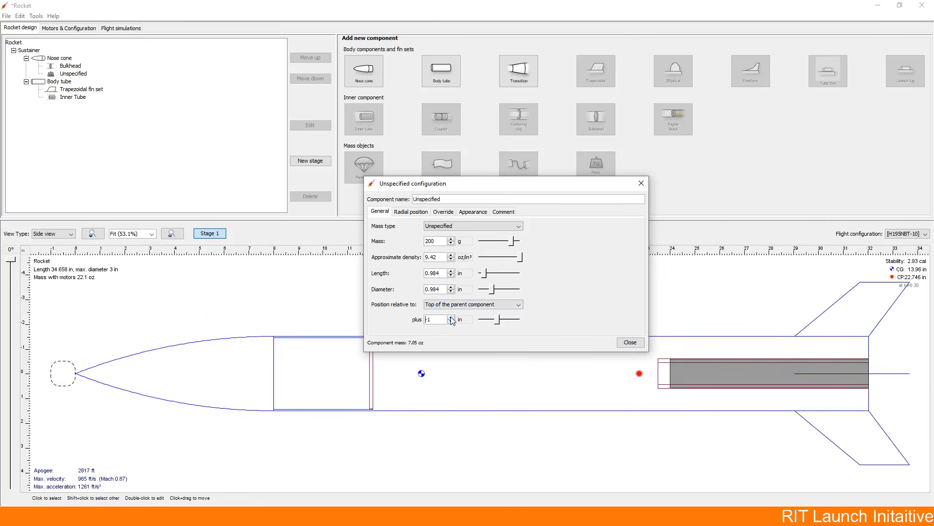
{"action": "left_click", "coordinate": [451, 317]}
{"action": "left_click", "coordinate": [451, 317]}
{"action": "left_click", "coordinate": [451, 317]}
{"action": "left_click", "coordinate": [451, 317]}
{"action": "left_click", "coordinate": [451, 317]}
{"action": "left_click", "coordinate": [451, 317]}
{"action": "left_click", "coordinate": [451, 317]}
{"action": "left_click", "coordinate": [451, 317]}
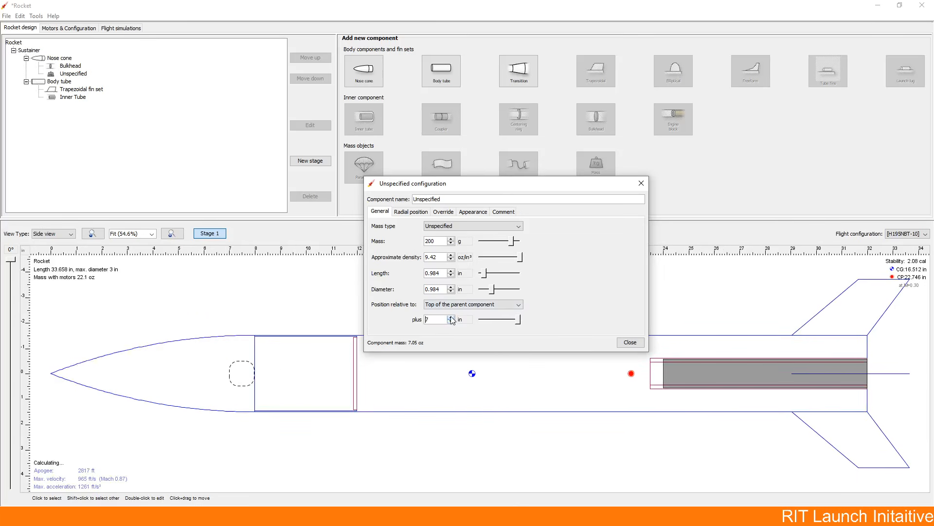
{"action": "left_click", "coordinate": [451, 317]}
{"action": "left_click", "coordinate": [451, 316]}
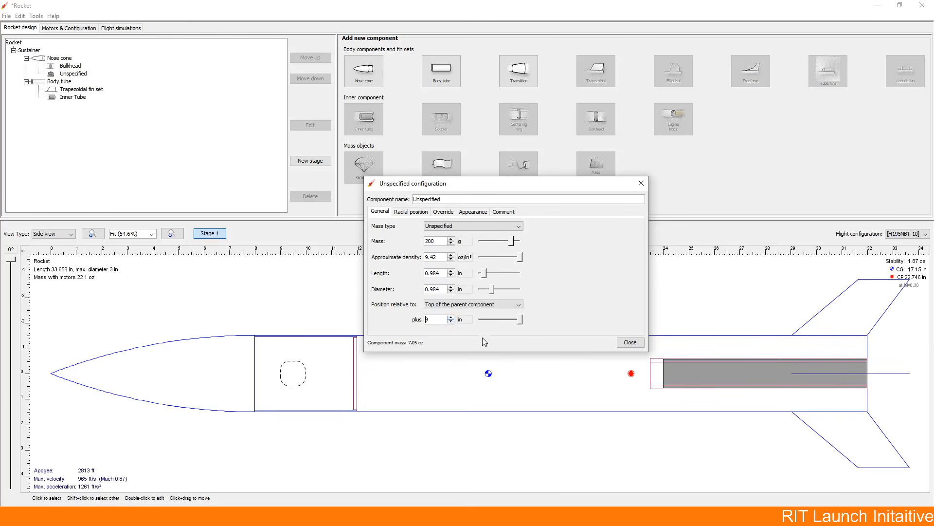
{"action": "left_click", "coordinate": [451, 321]}
{"action": "left_click", "coordinate": [451, 321]}
{"action": "left_click", "coordinate": [451, 317]}
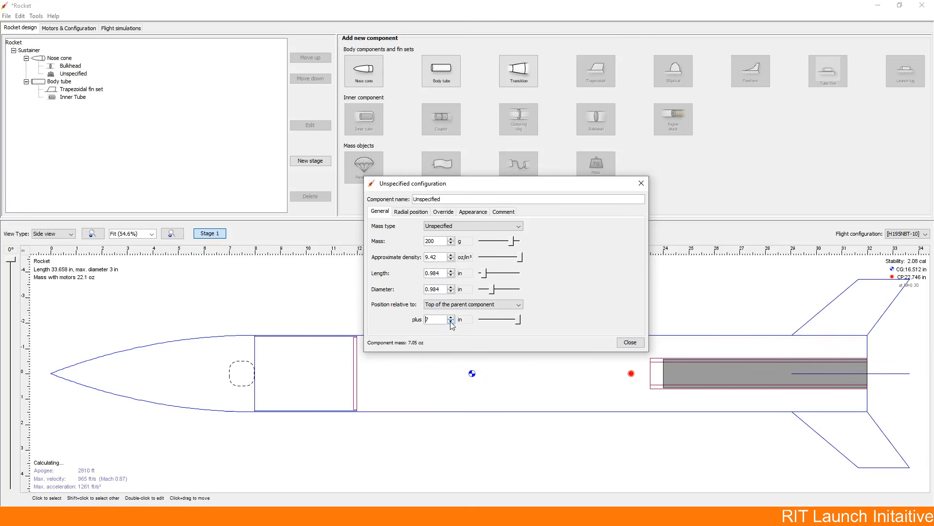
{"action": "left_click", "coordinate": [451, 317]}
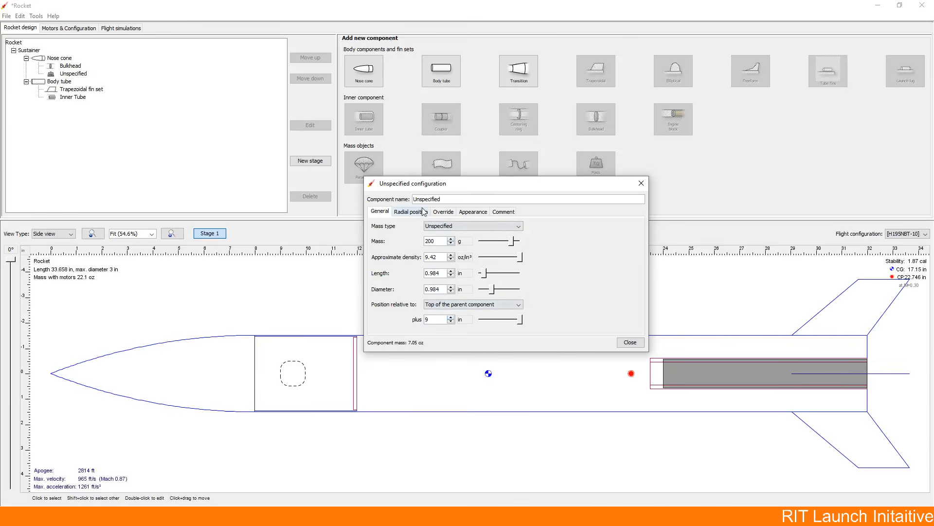
{"action": "left_click", "coordinate": [462, 212]}
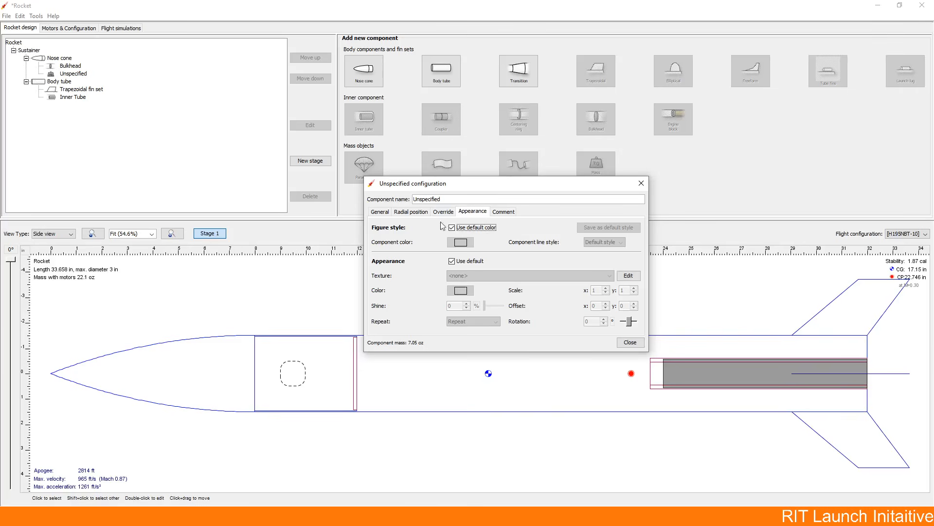
{"action": "left_click", "coordinate": [382, 213]}
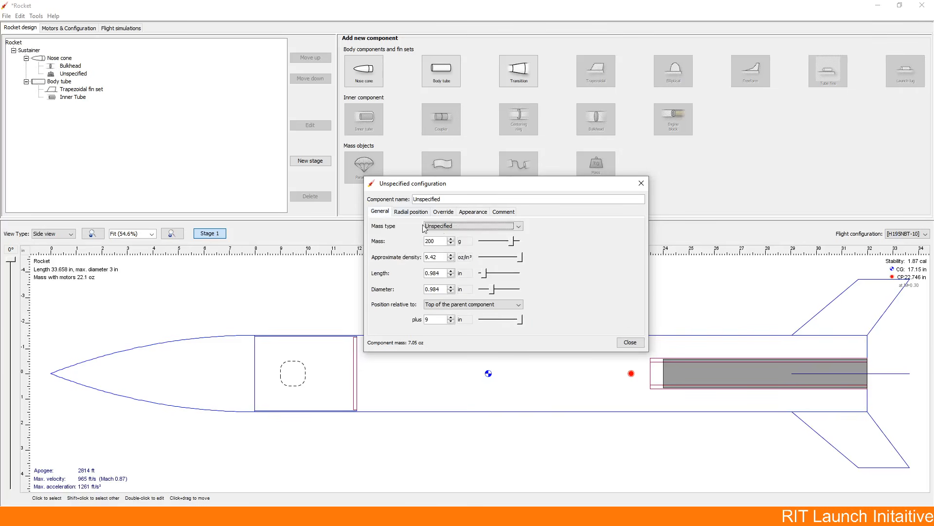
{"action": "left_click", "coordinate": [631, 341]}
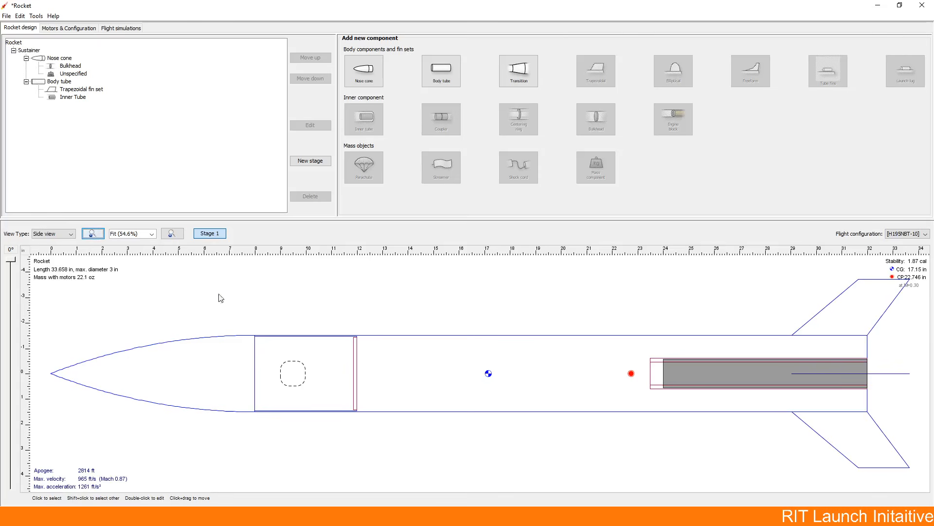
Step: Change the mass type of the nose cone's mass component to Tracker and finish its configuration
{"action": "left_click", "coordinate": [74, 76]}
{"action": "double_click", "coordinate": [74, 76]}
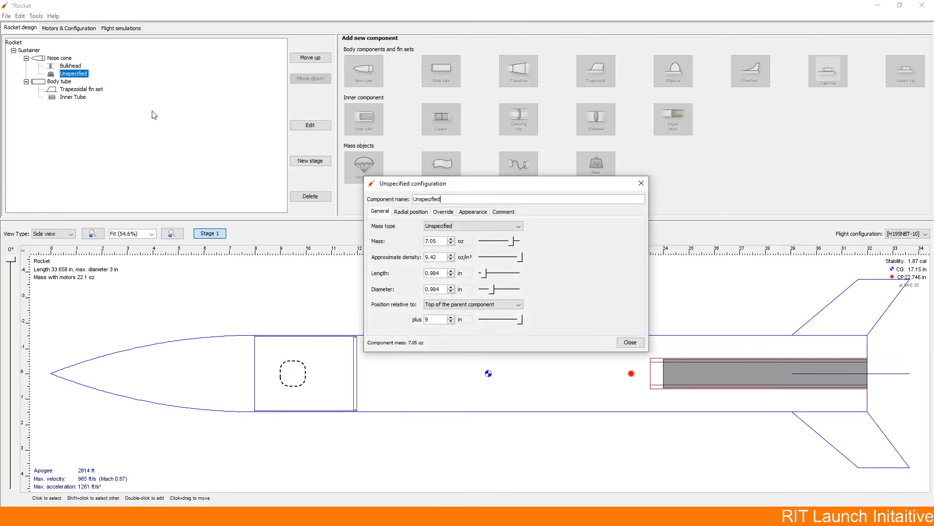
{"action": "left_click", "coordinate": [433, 227]}
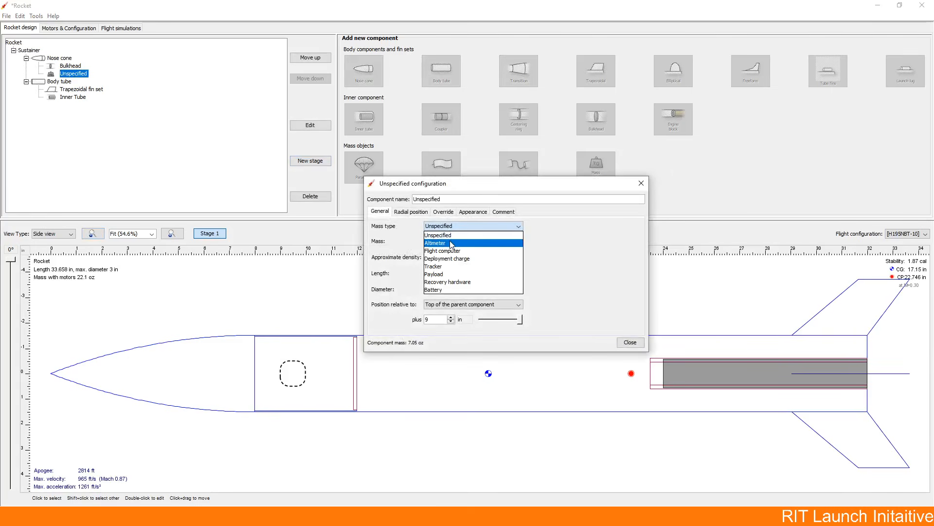
{"action": "left_click", "coordinate": [457, 253]}
{"action": "left_click", "coordinate": [447, 226]}
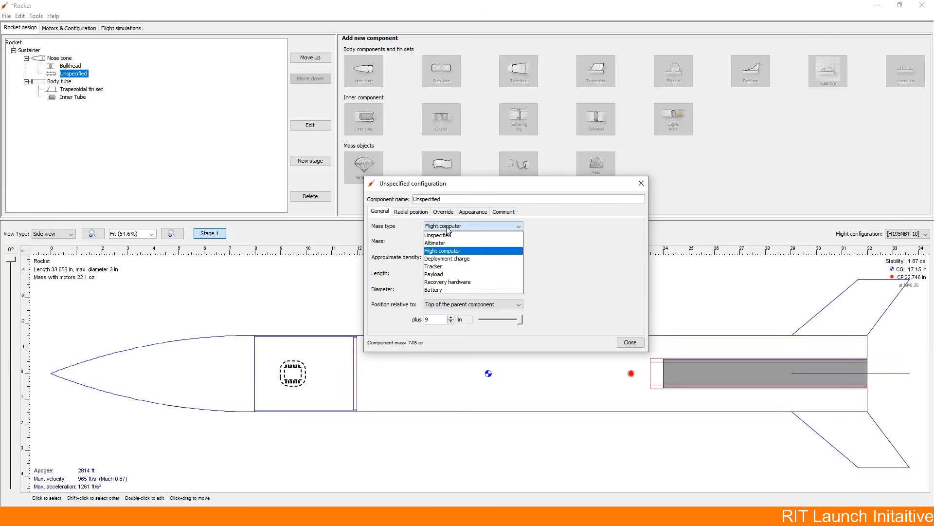
{"action": "left_click", "coordinate": [447, 243]}
{"action": "left_click", "coordinate": [446, 226]}
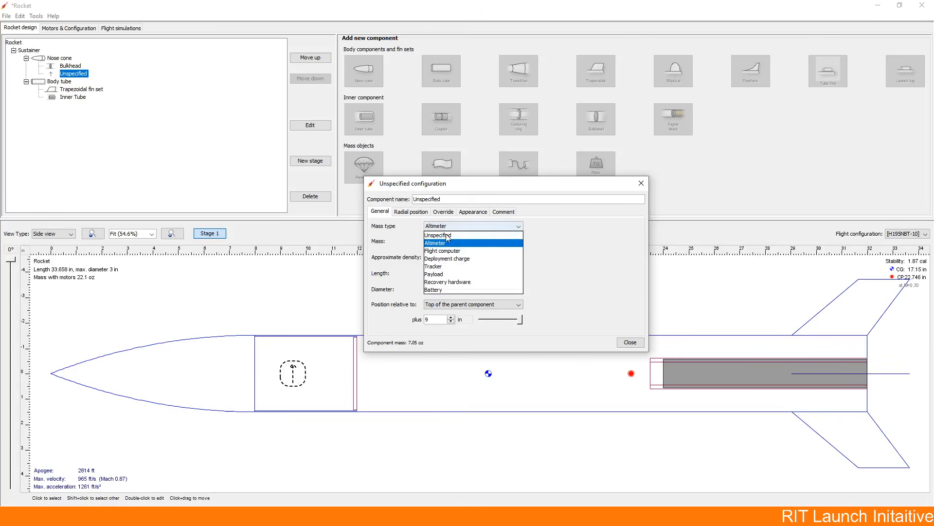
{"action": "left_click", "coordinate": [452, 267]}
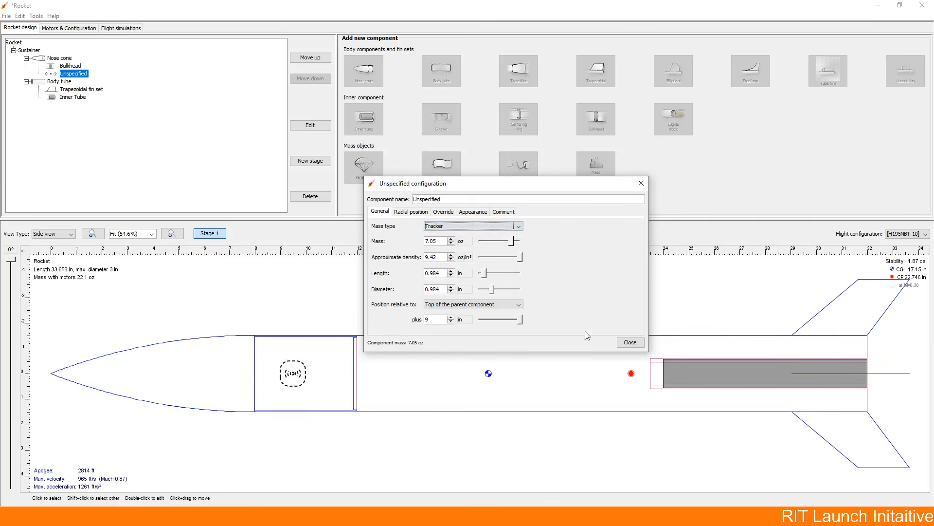
{"action": "left_click", "coordinate": [641, 343]}
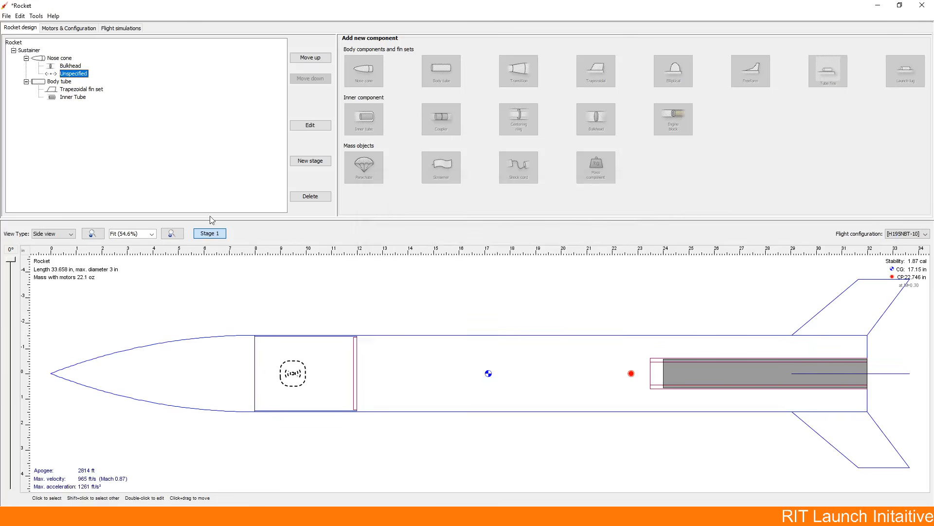
{"action": "left_click", "coordinate": [254, 271]}
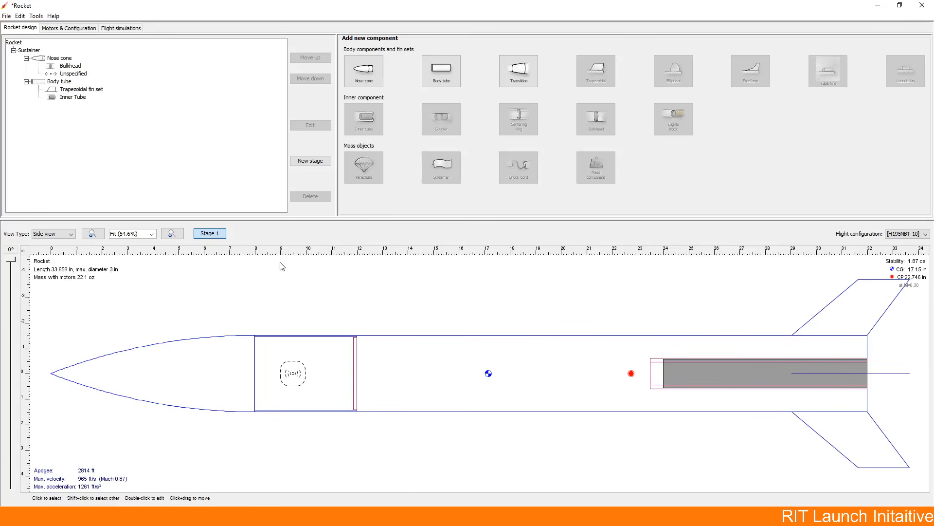
Step: Add a parachute to the body tube with a canopy diameter of 36 in
{"action": "left_click", "coordinate": [497, 347]}
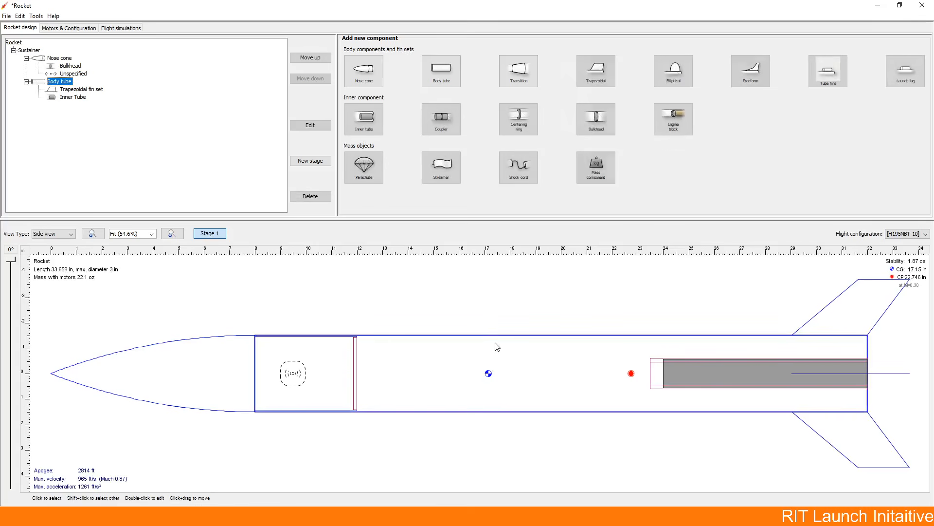
{"action": "left_click", "coordinate": [364, 165]}
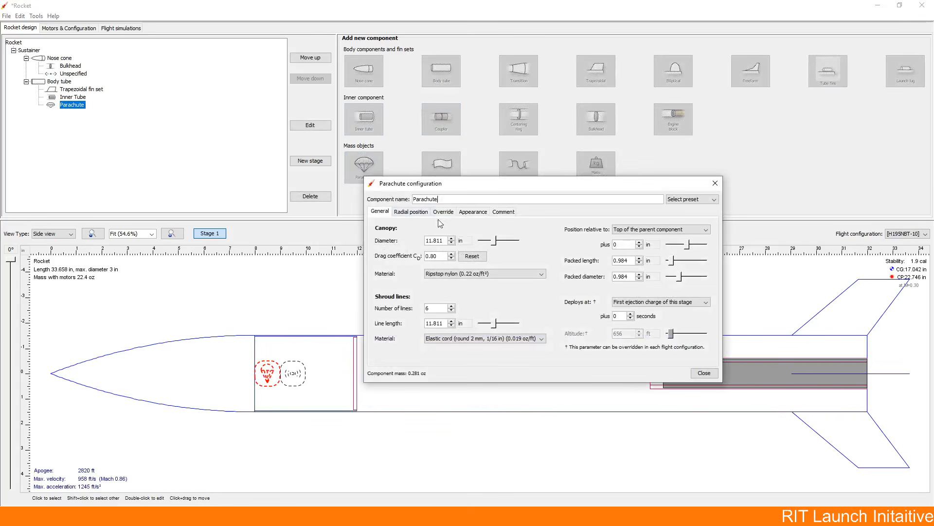
{"action": "double_click", "coordinate": [432, 240]}
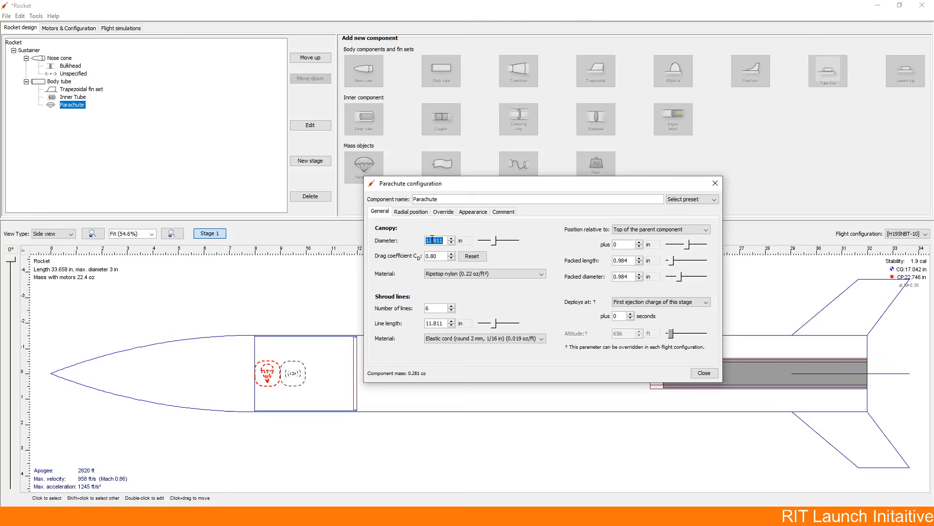
{"action": "type", "text": "36"}
{"action": "left_click_drag", "start_coordinate": [442, 256], "coordinate": [422, 254]}
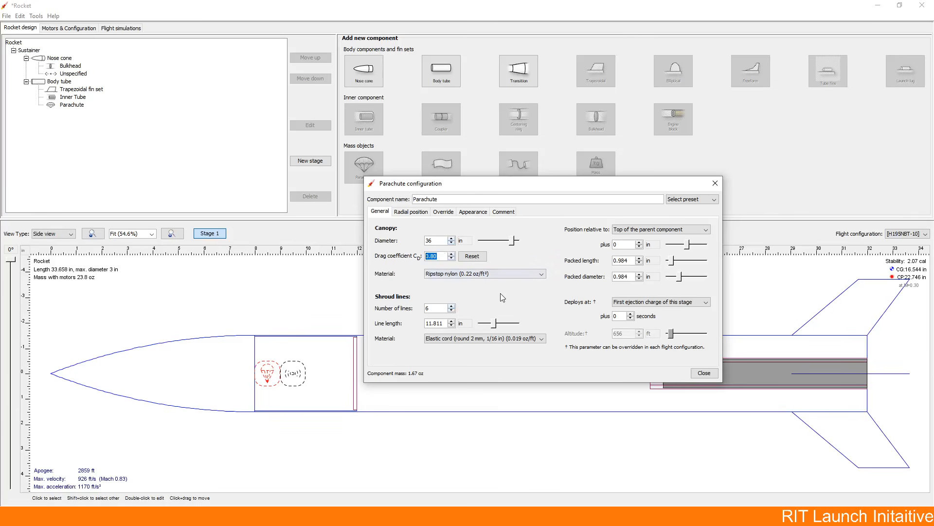
Step: Override the parachute's mass with 2.5 oz and return to its general settings
{"action": "left_click", "coordinate": [441, 212]}
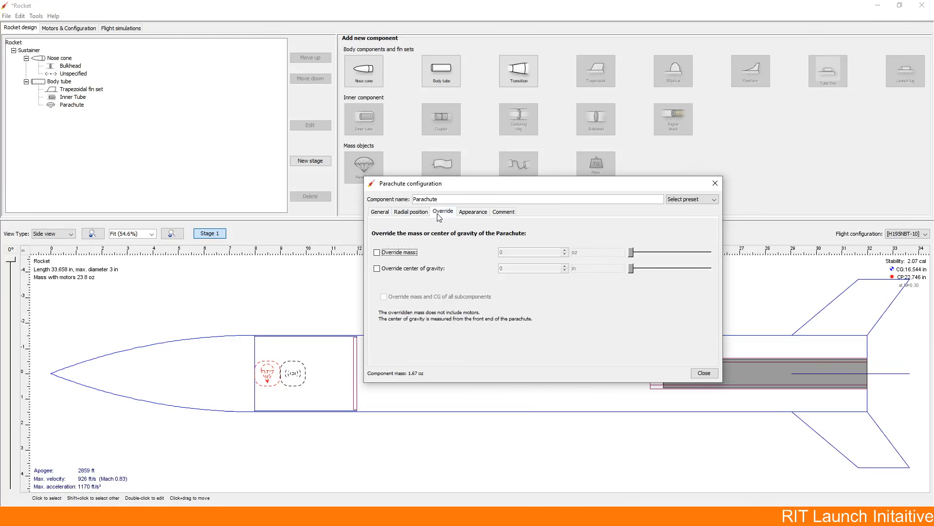
{"action": "left_click", "coordinate": [395, 254]}
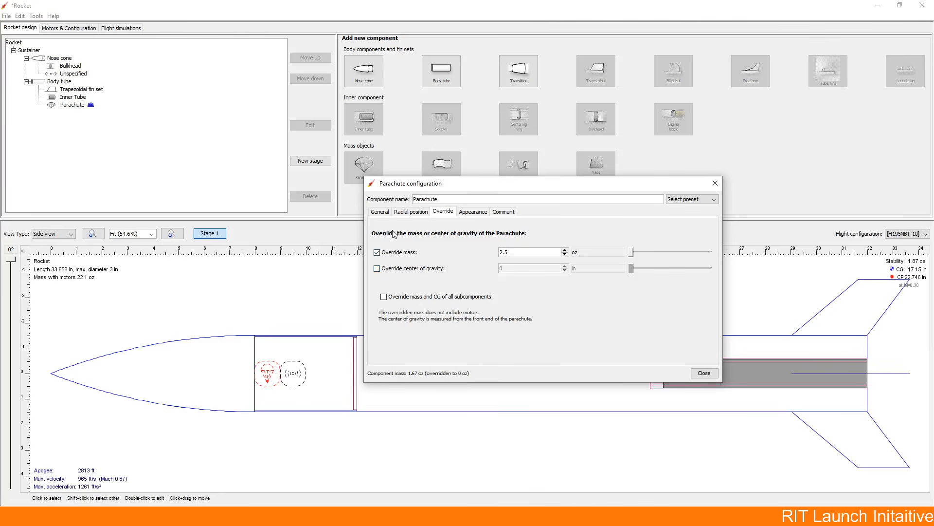
{"action": "left_click", "coordinate": [388, 213]}
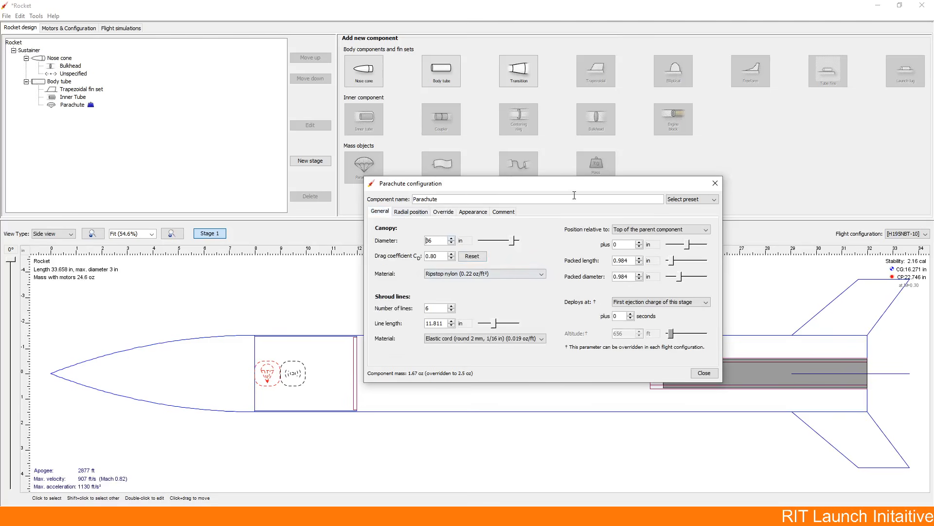
Step: Position the parachute 7 in from the top of the body tube
{"action": "left_click_drag", "start_coordinate": [573, 188], "coordinate": [765, 224]}
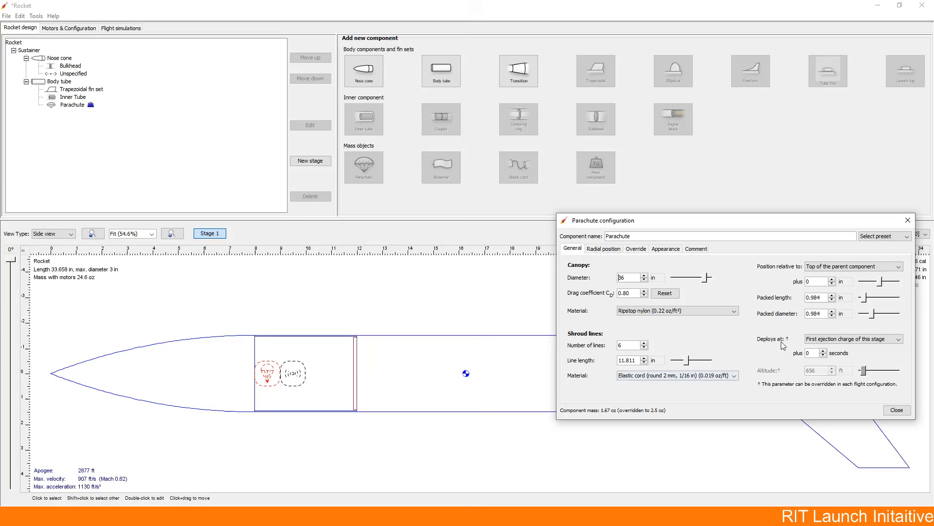
{"action": "left_click", "coordinate": [821, 268]}
{"action": "left_click", "coordinate": [821, 276]}
{"action": "left_click", "coordinate": [833, 284]}
{"action": "left_click", "coordinate": [833, 280]}
{"action": "left_click", "coordinate": [833, 281]}
{"action": "left_click", "coordinate": [833, 280]}
{"action": "left_click", "coordinate": [832, 281]}
{"action": "left_click", "coordinate": [833, 281]}
{"action": "left_click", "coordinate": [833, 280]}
{"action": "left_click", "coordinate": [833, 281]}
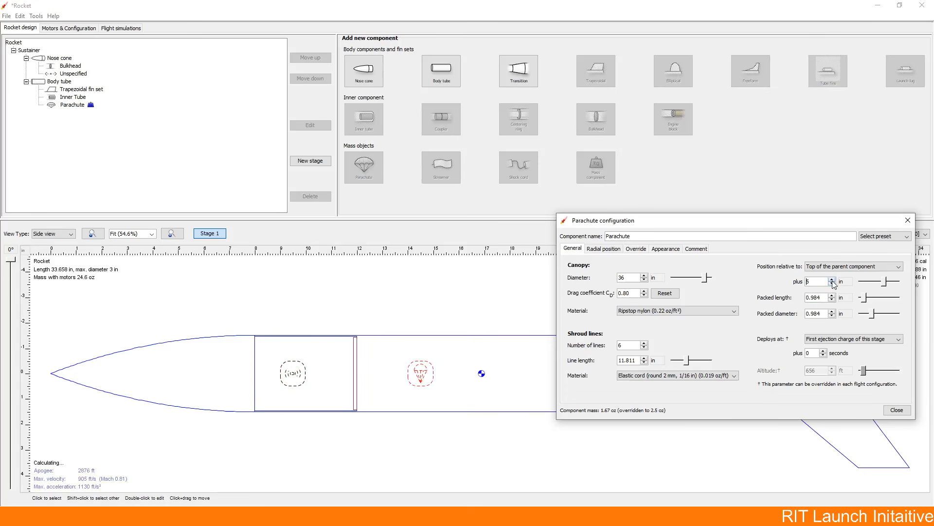
{"action": "left_click", "coordinate": [833, 280]}
Step: Set the parachute's packed length to 5.984 in and its packed diameter to 2.984 in
{"action": "left_click_drag", "start_coordinate": [823, 226], "coordinate": [766, 83]}
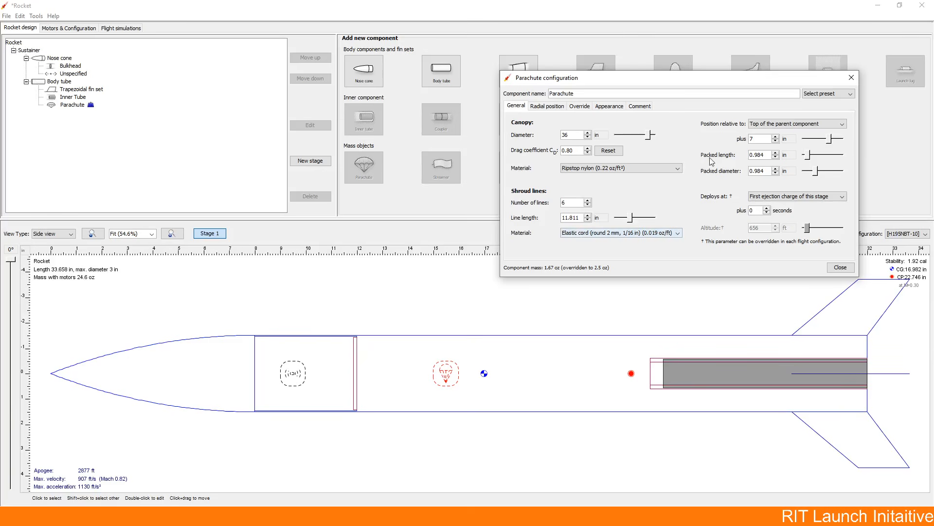
{"action": "left_click", "coordinate": [775, 152]}
{"action": "left_click", "coordinate": [776, 152]}
{"action": "left_click", "coordinate": [775, 152]}
{"action": "left_click", "coordinate": [775, 152]}
{"action": "left_click", "coordinate": [776, 152]}
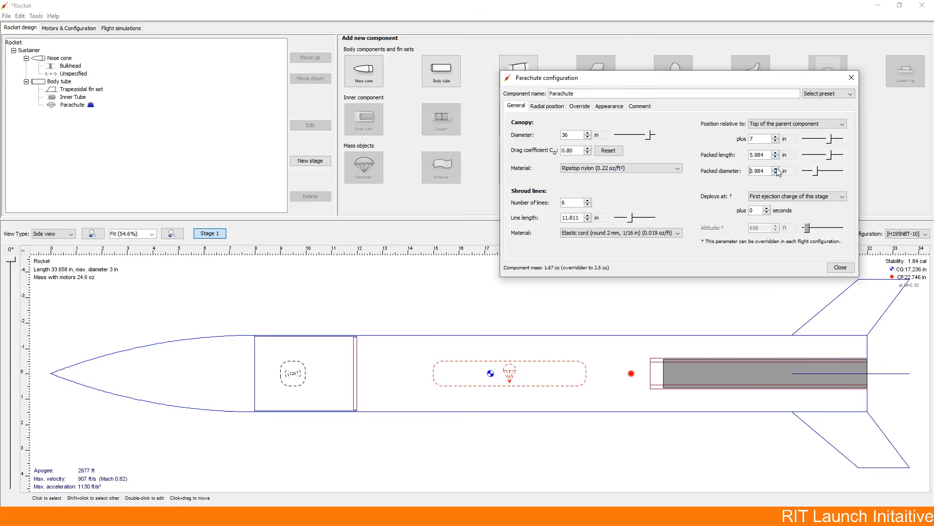
{"action": "left_click", "coordinate": [775, 168]}
{"action": "left_click", "coordinate": [775, 168]}
{"action": "left_click", "coordinate": [776, 168]}
{"action": "left_click", "coordinate": [776, 173]}
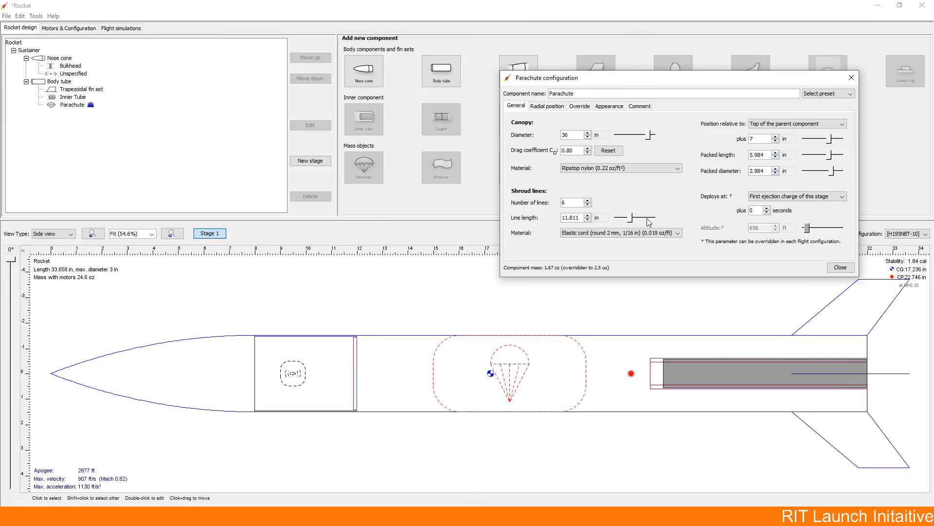
{"action": "left_click", "coordinate": [775, 157]}
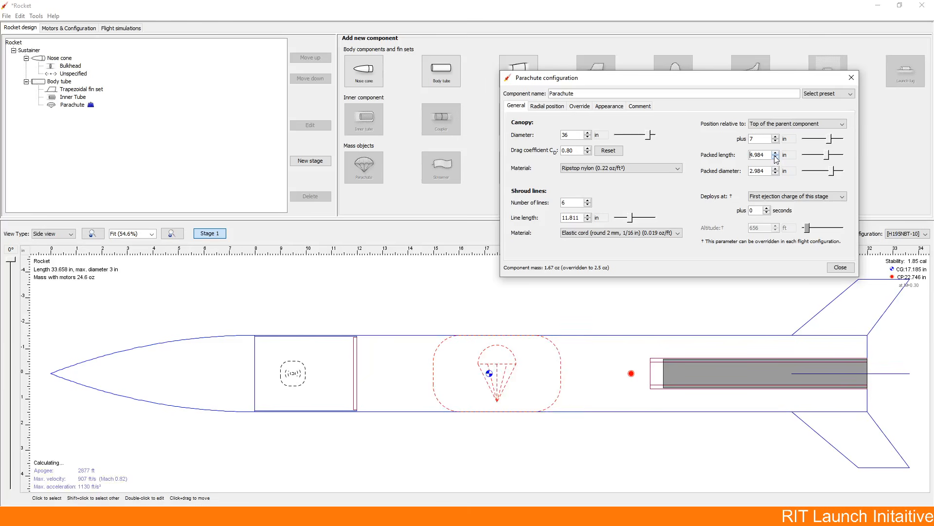
{"action": "left_click", "coordinate": [775, 153]}
Step: Position the parachute 4 in from the top of the body tube, against the nose cone bulkhead, and finish its configuration
{"action": "left_click", "coordinate": [776, 141]}
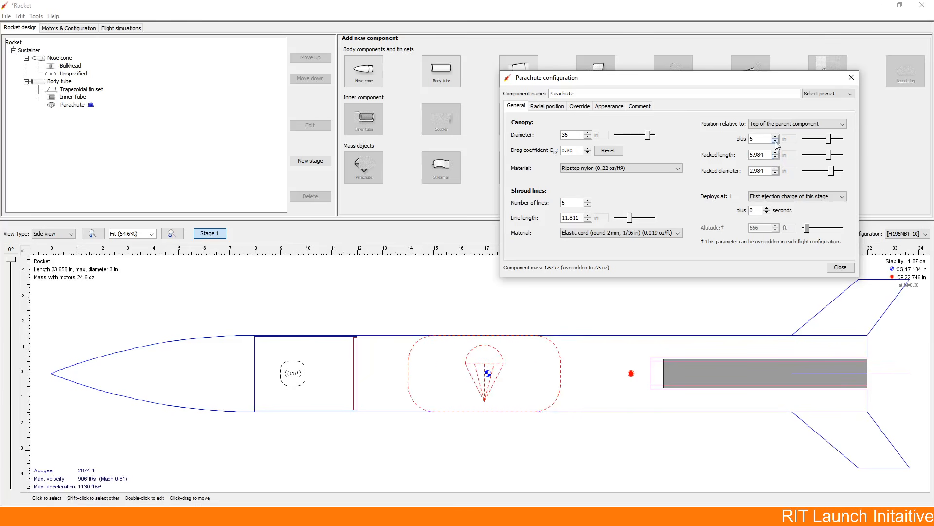
{"action": "left_click", "coordinate": [776, 142]}
{"action": "left_click", "coordinate": [775, 141]}
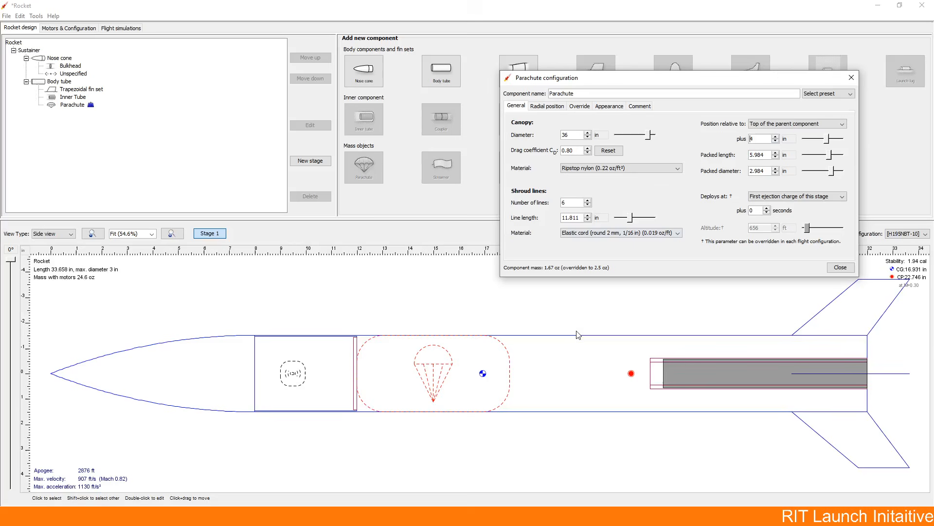
{"action": "left_click", "coordinate": [849, 267]}
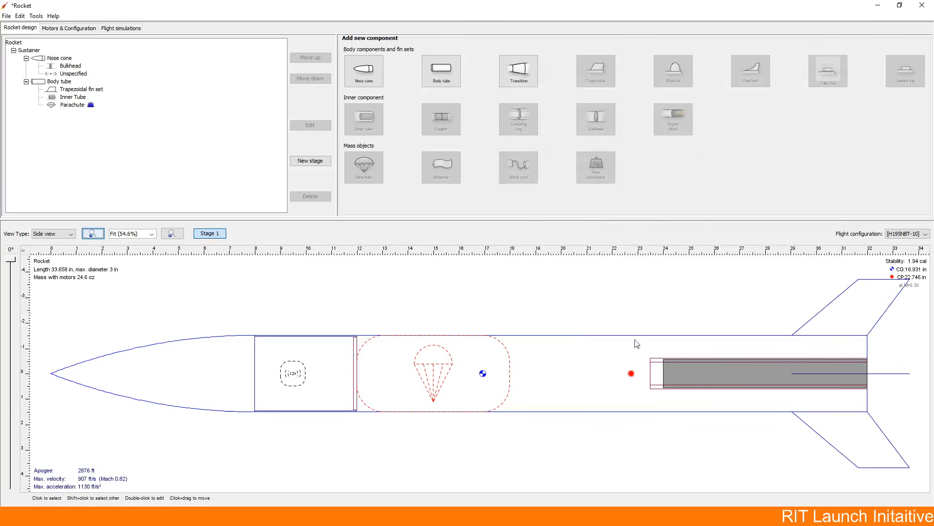
Step: Add a mass component of type Recovery hardware with a mass of 1 oz to the body tube
{"action": "left_click", "coordinate": [542, 376]}
{"action": "left_click", "coordinate": [595, 167]}
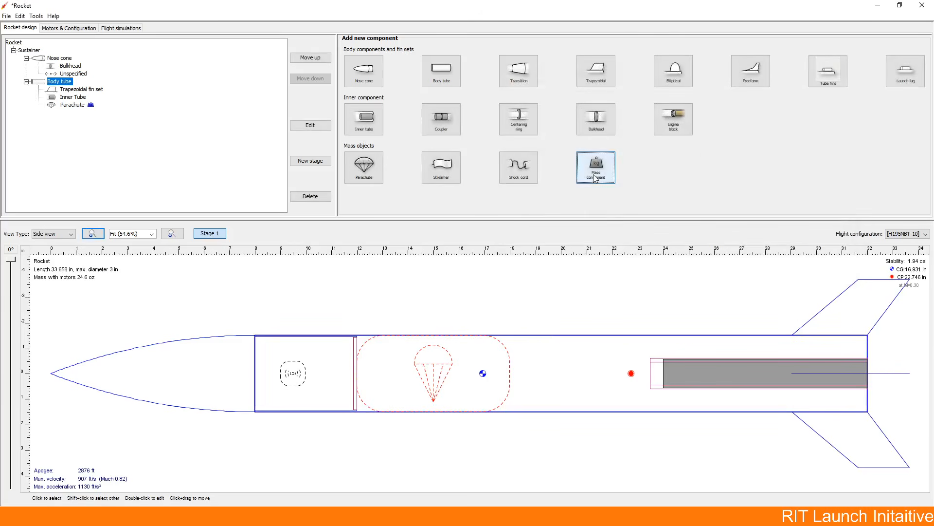
{"action": "left_click", "coordinate": [585, 123]}
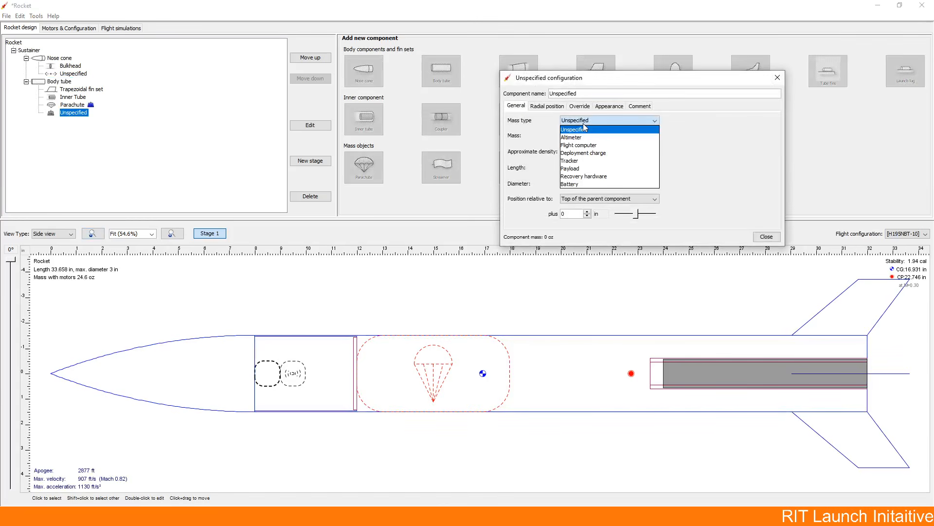
{"action": "left_click", "coordinate": [620, 182]}
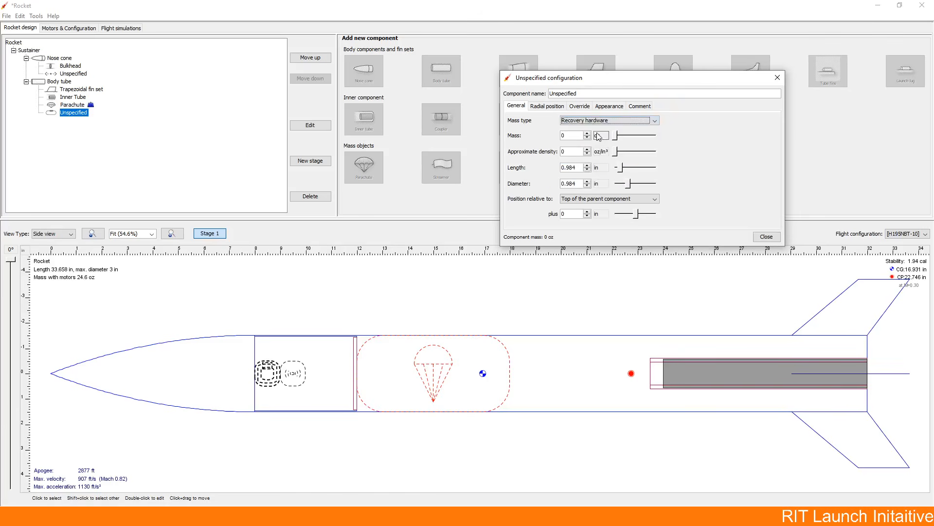
{"action": "left_click", "coordinate": [575, 135]}
{"action": "left_click", "coordinate": [767, 236]}
Step: Position the recovery hardware 11 in from the top of the body tube, between the parachute and the motor mount
{"action": "double_click", "coordinate": [73, 113]}
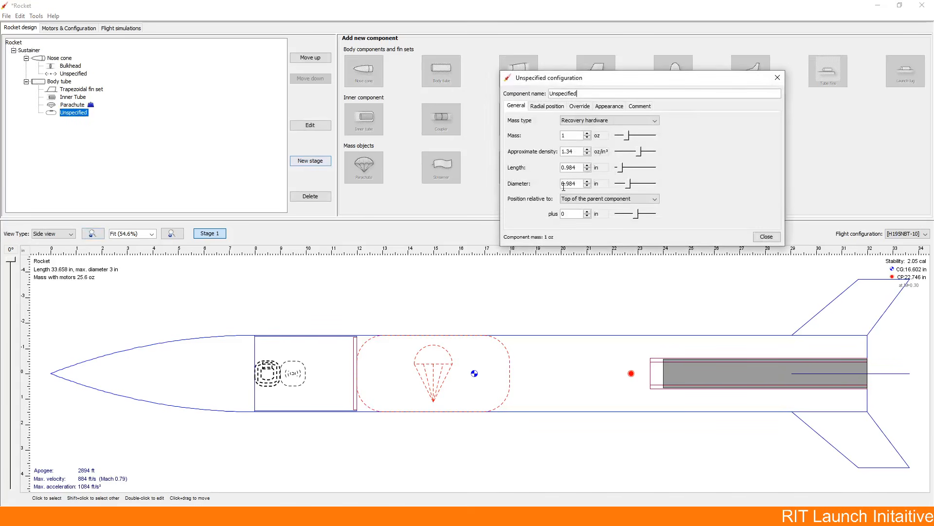
{"action": "left_click", "coordinate": [588, 211]}
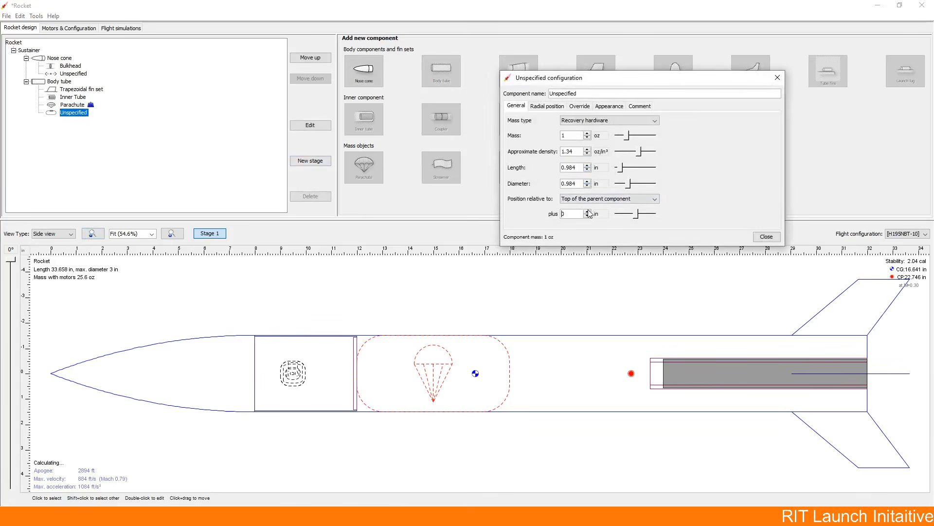
{"action": "left_click", "coordinate": [588, 211]}
{"action": "left_click", "coordinate": [588, 211]}
{"action": "left_click", "coordinate": [588, 211]}
{"action": "left_click", "coordinate": [588, 212]}
{"action": "left_click", "coordinate": [588, 211]}
{"action": "left_click", "coordinate": [588, 212]}
{"action": "left_click", "coordinate": [588, 212]}
{"action": "left_click", "coordinate": [588, 211]}
{"action": "left_click", "coordinate": [588, 212]}
{"action": "left_click", "coordinate": [588, 212]}
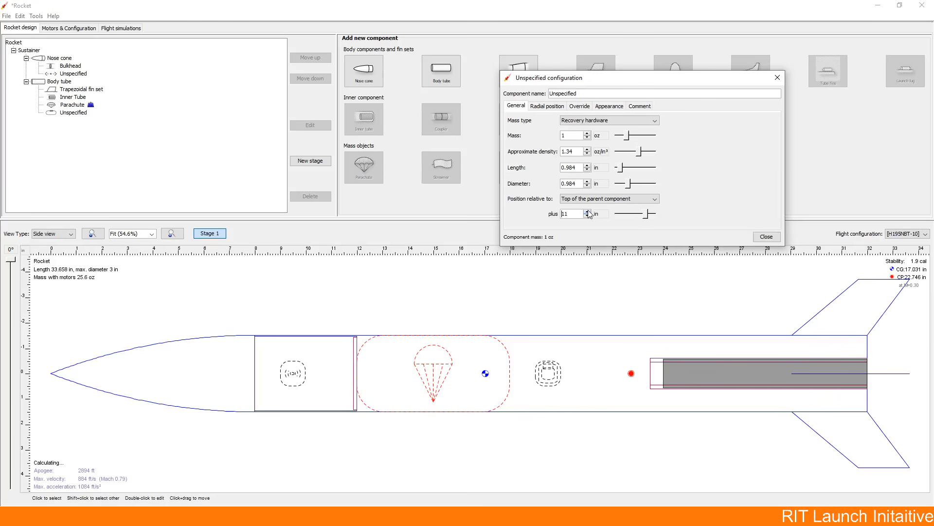
{"action": "left_click", "coordinate": [767, 237]}
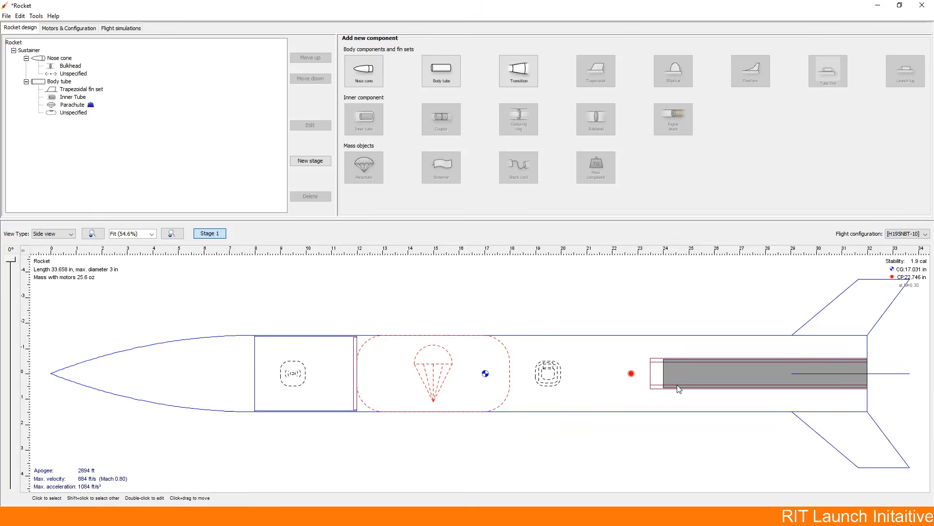
Step: Add a centering ring to the body tube and set its material to Basswood
{"action": "left_click", "coordinate": [673, 344]}
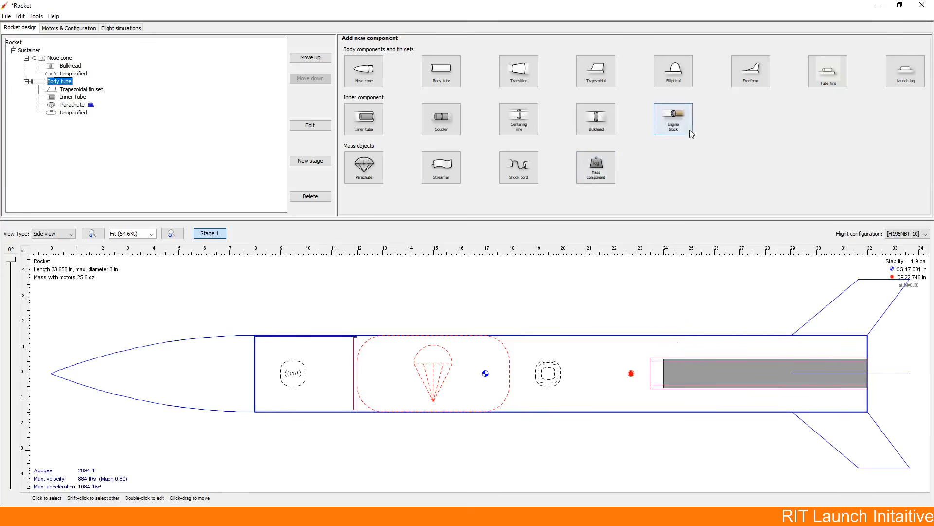
{"action": "left_click", "coordinate": [519, 118]}
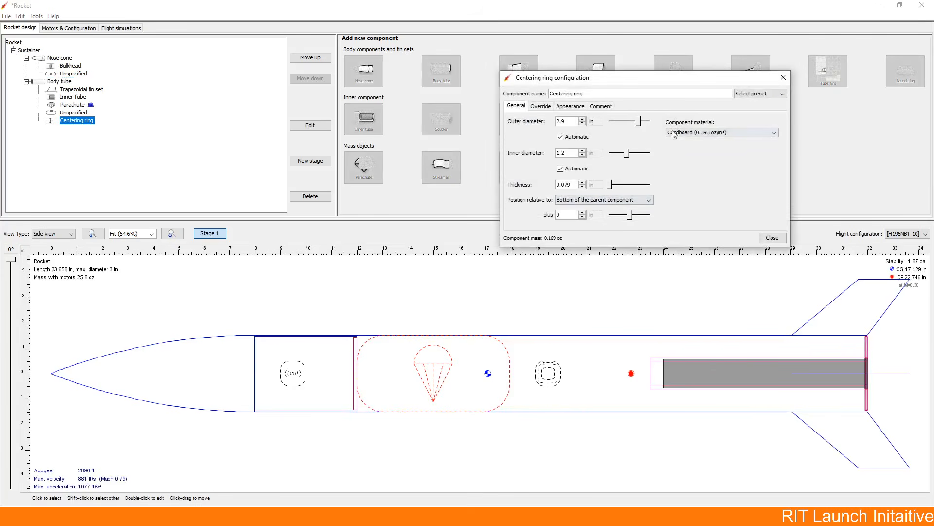
{"action": "left_click", "coordinate": [691, 132]}
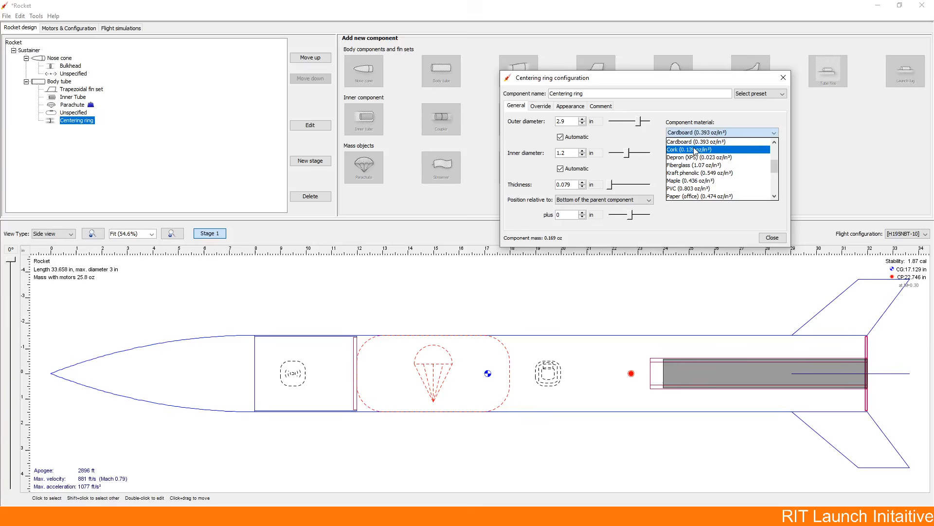
{"action": "left_click", "coordinate": [700, 165]}
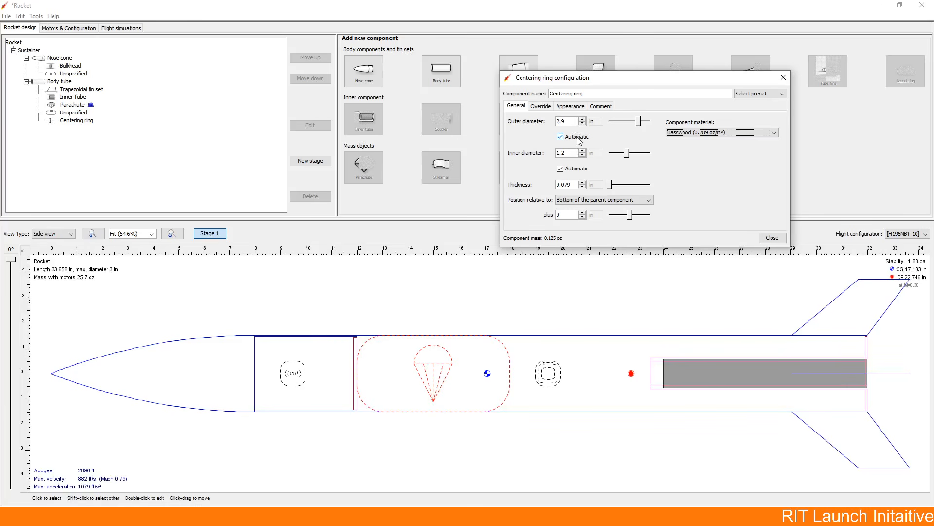
Step: Set the centering ring's thickness to 0.125 in
{"action": "left_click", "coordinate": [575, 153]}
{"action": "left_click", "coordinate": [566, 184]}
{"action": "type", "text": "0.125"}
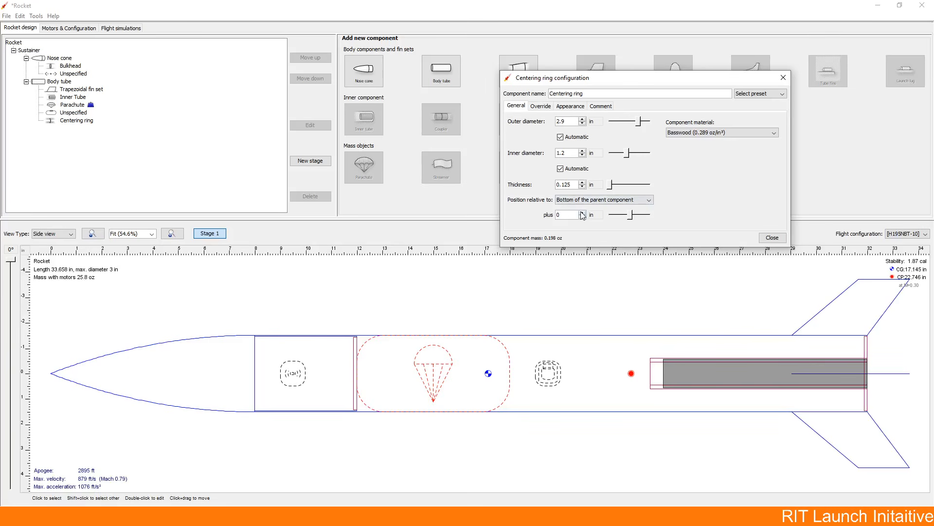
Step: Set the centering ring's thickness to 0.25 in and keep it at 0 in offset from the bottom of the body tube
{"action": "left_click", "coordinate": [583, 212]}
{"action": "left_click", "coordinate": [582, 218]}
{"action": "left_click", "coordinate": [575, 188]}
{"action": "type", "text": ".25"}
{"action": "left_click", "coordinate": [560, 214]}
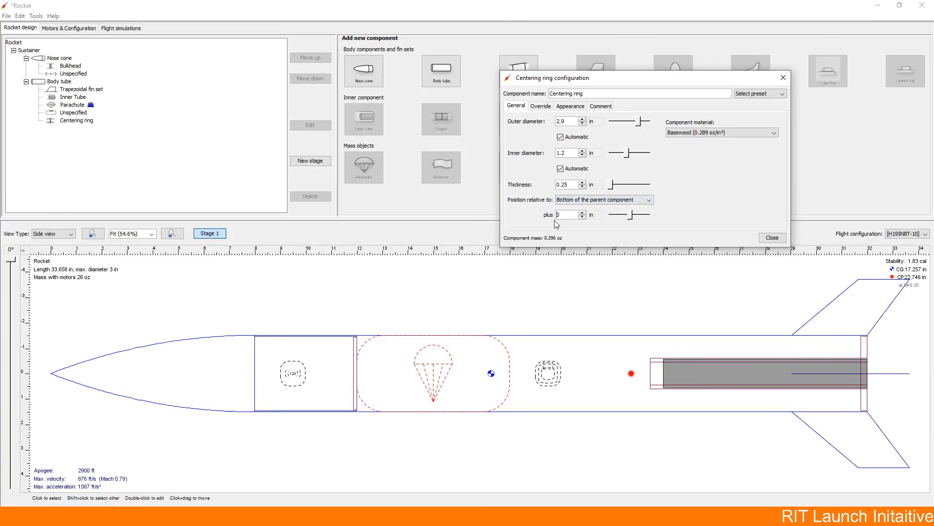
{"action": "left_click", "coordinate": [772, 238]}
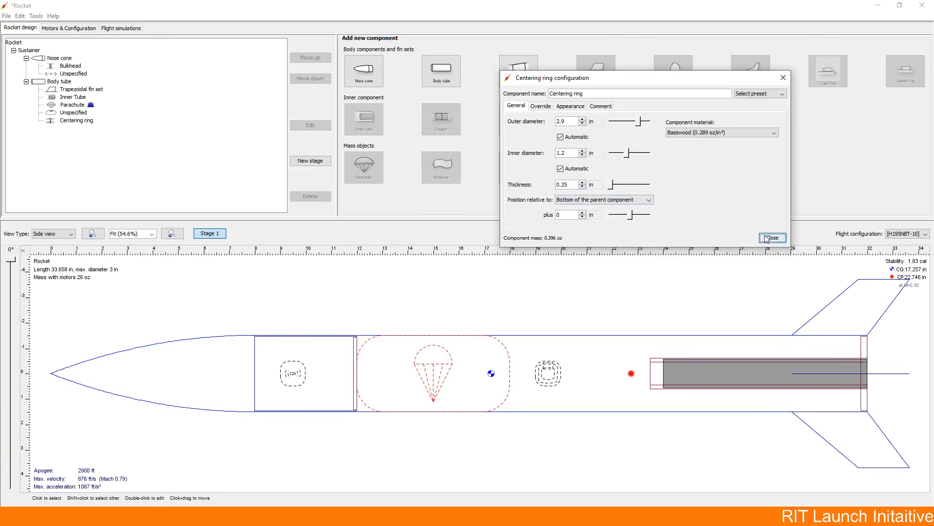
Step: Duplicate the centering ring in the body tube and set the copy's thickness to 0.125 in
{"action": "left_click", "coordinate": [67, 121]}
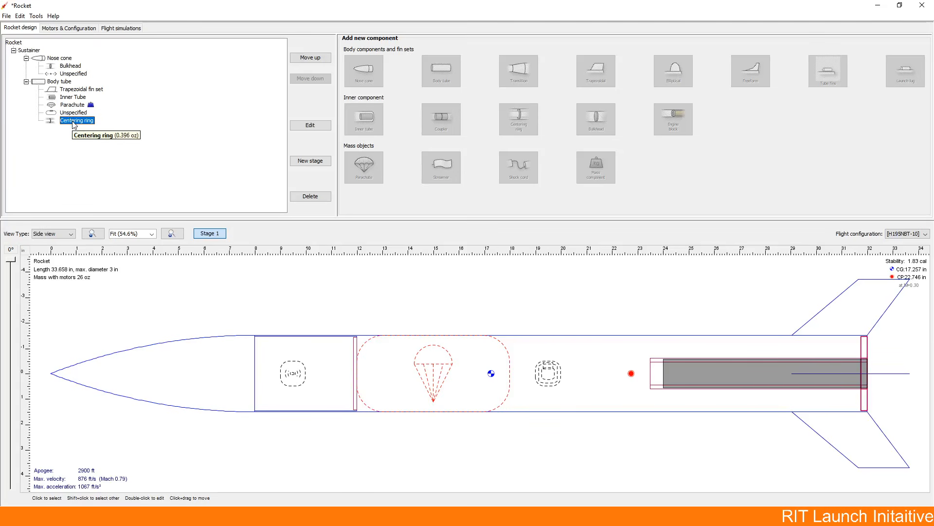
{"action": "key", "text": "ctrl+v"}
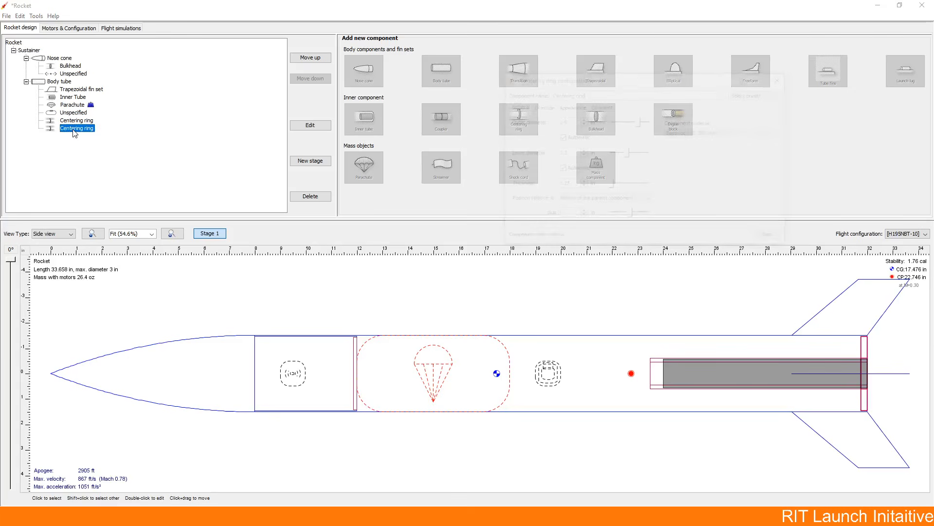
{"action": "double_click", "coordinate": [74, 128]}
{"action": "double_click", "coordinate": [572, 183]}
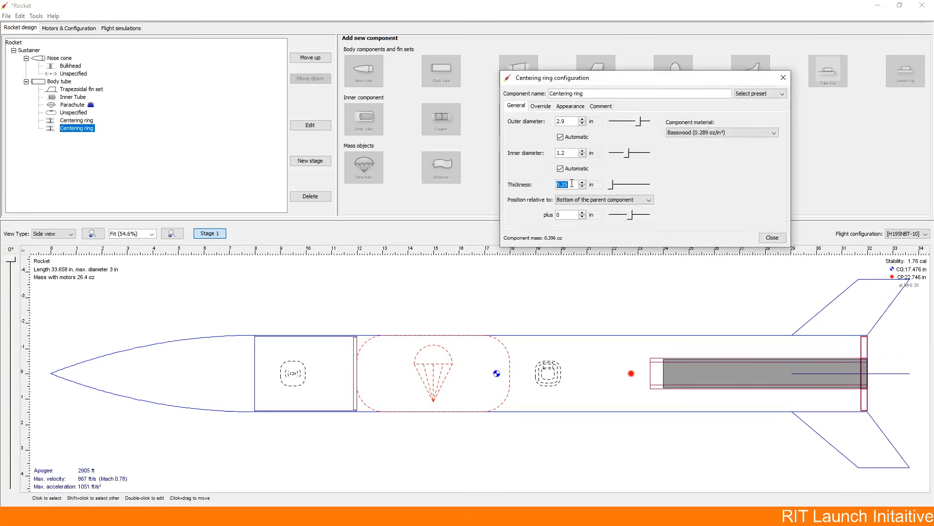
{"action": "type", "text": "0.1"}
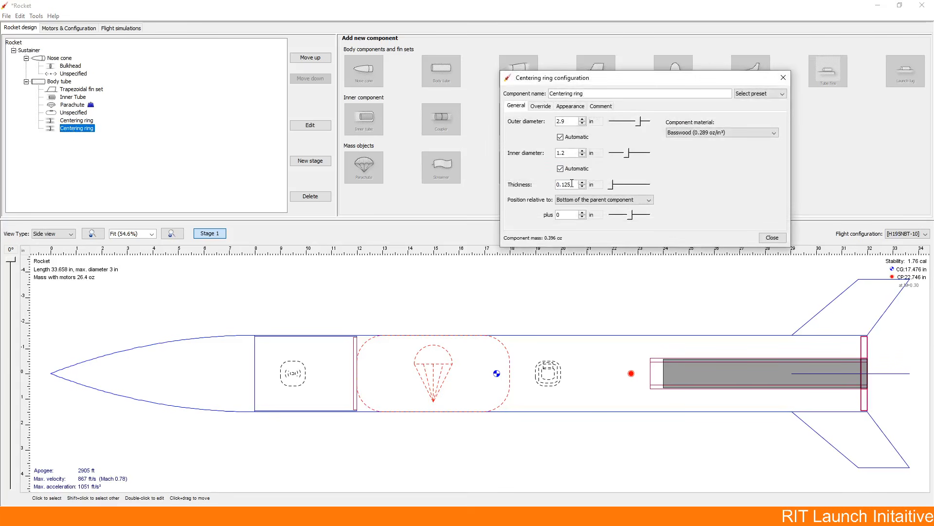
Step: Position the second centering ring at -5 in relative to the bottom of the body tube
{"action": "left_click", "coordinate": [582, 217]}
{"action": "left_click", "coordinate": [582, 217]}
{"action": "left_click", "coordinate": [582, 217]}
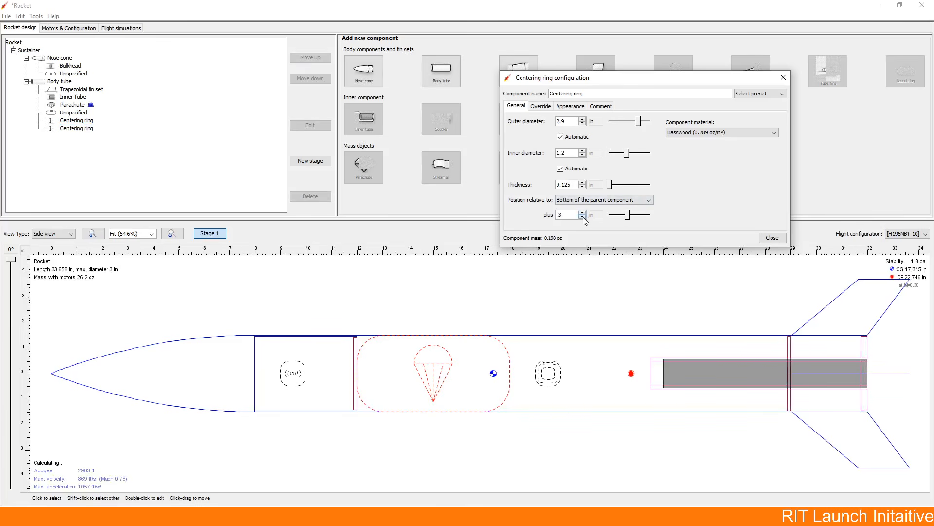
{"action": "left_click", "coordinate": [583, 217]}
{"action": "left_click", "coordinate": [583, 217]}
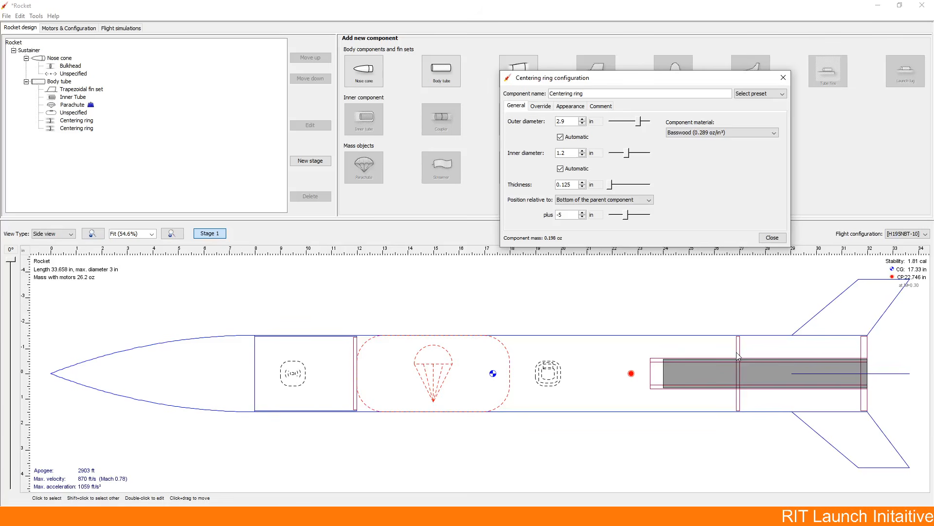
{"action": "left_click", "coordinate": [772, 239]}
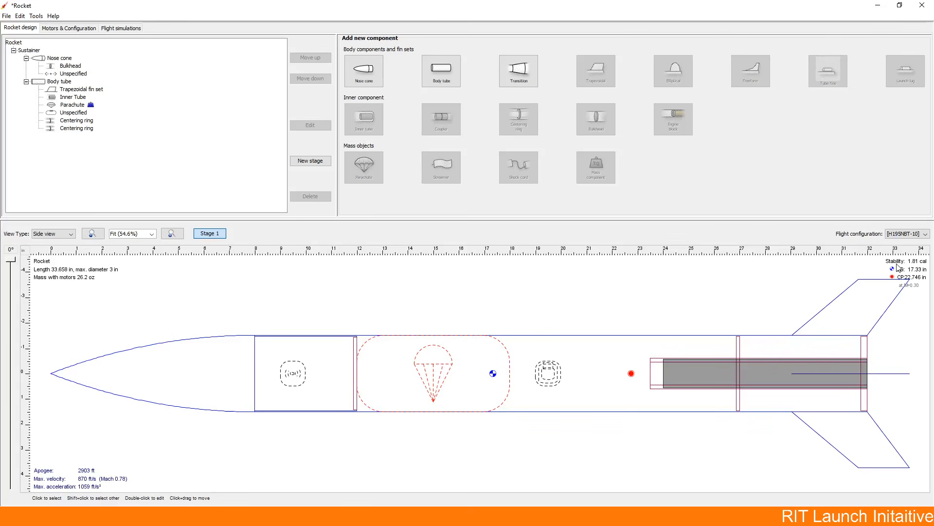
Step: Set the root chord of the trapezoidal fin set to 8.969 in
{"action": "double_click", "coordinate": [863, 292]}
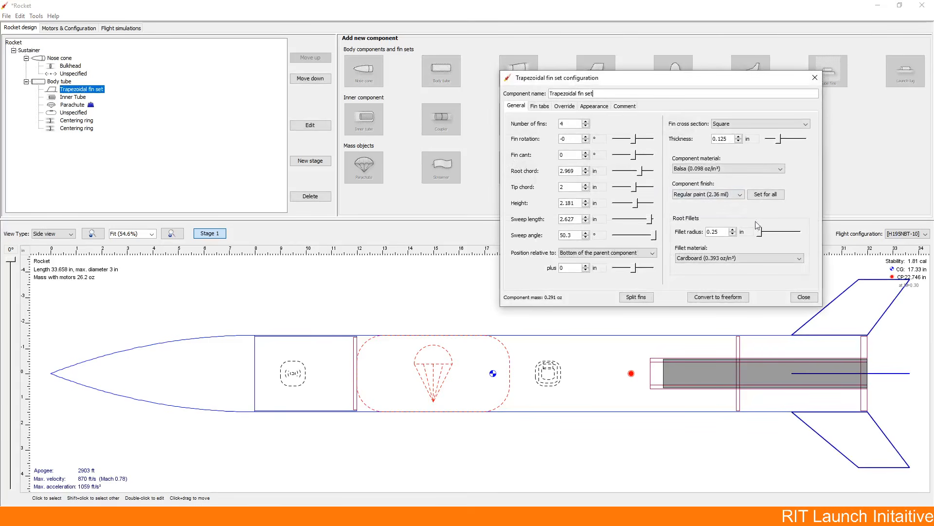
{"action": "left_click", "coordinate": [586, 168]}
{"action": "left_click", "coordinate": [586, 169]}
{"action": "left_click", "coordinate": [586, 169]}
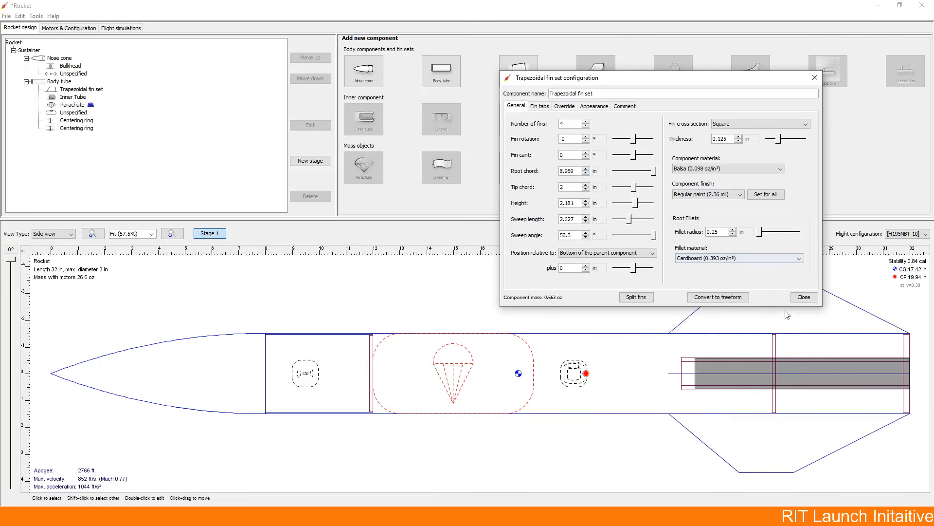
{"action": "left_click", "coordinate": [793, 297]}
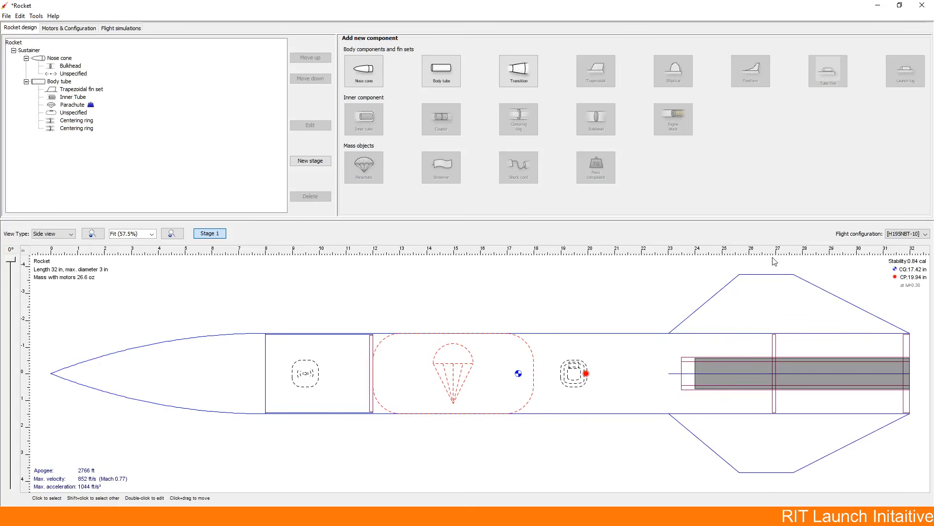
Step: Reduce the trapezoidal fin set's root chord to 4.969 in so the fins start at the forward centering ring
{"action": "double_click", "coordinate": [767, 290]}
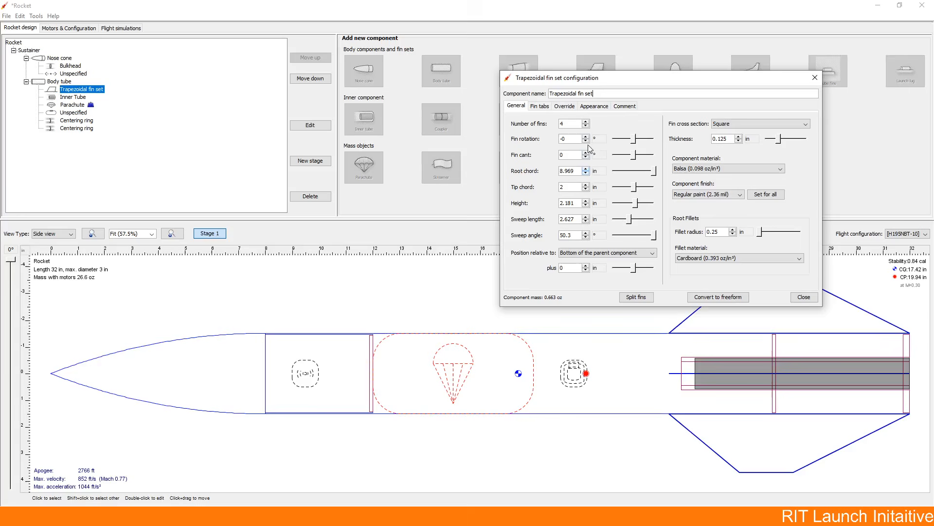
{"action": "left_click_drag", "start_coordinate": [591, 83], "coordinate": [254, 171]}
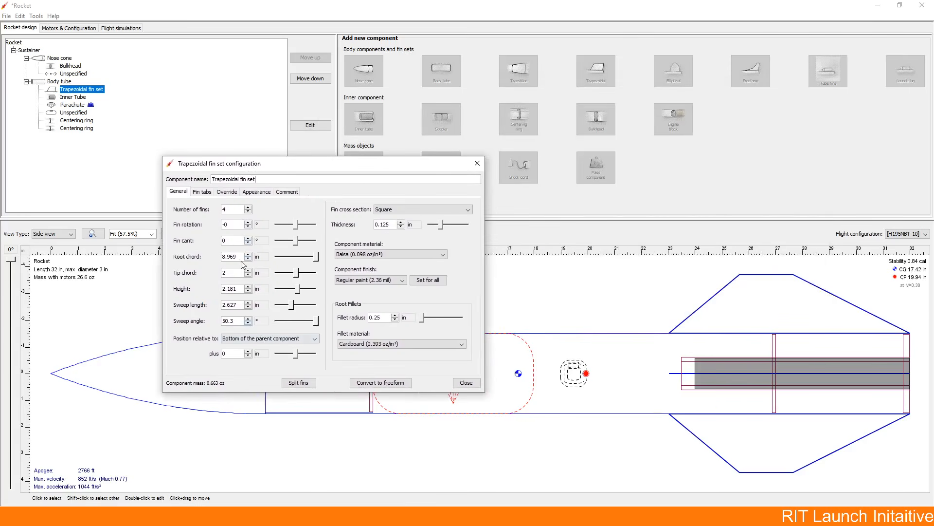
{"action": "left_click", "coordinate": [248, 259]}
{"action": "left_click", "coordinate": [248, 259]}
{"action": "left_click", "coordinate": [248, 259]}
{"action": "left_click", "coordinate": [248, 259]}
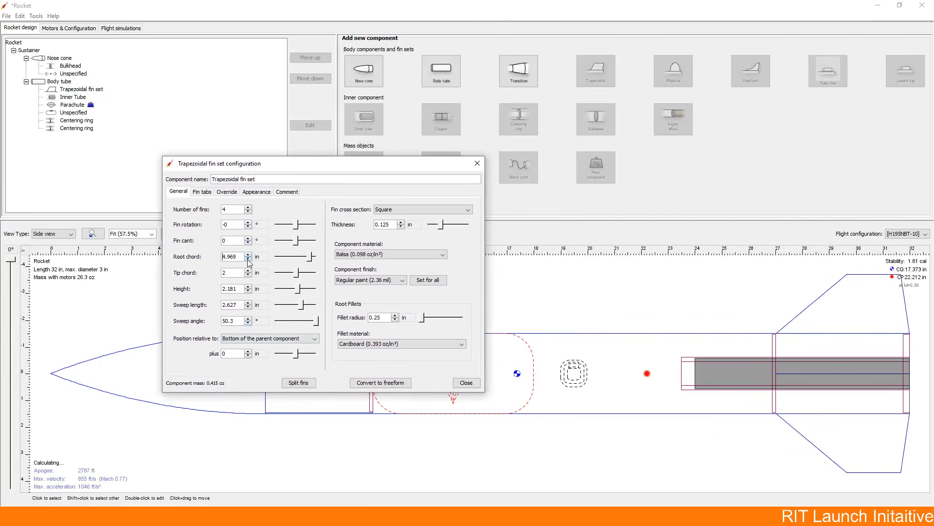
Step: Try a fin height of 3.181 in and return the height to 2.181 in
{"action": "left_click", "coordinate": [248, 291]}
{"action": "left_click", "coordinate": [248, 287]}
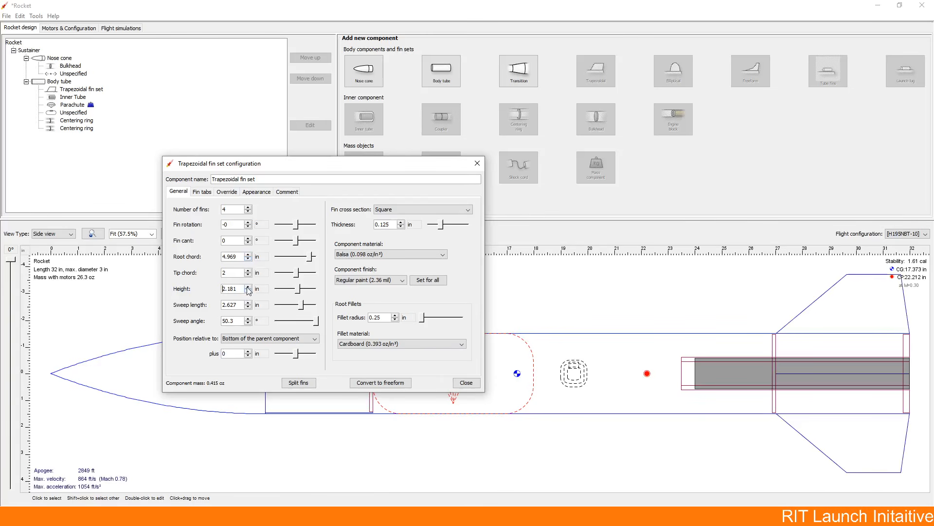
{"action": "left_click", "coordinate": [247, 286]}
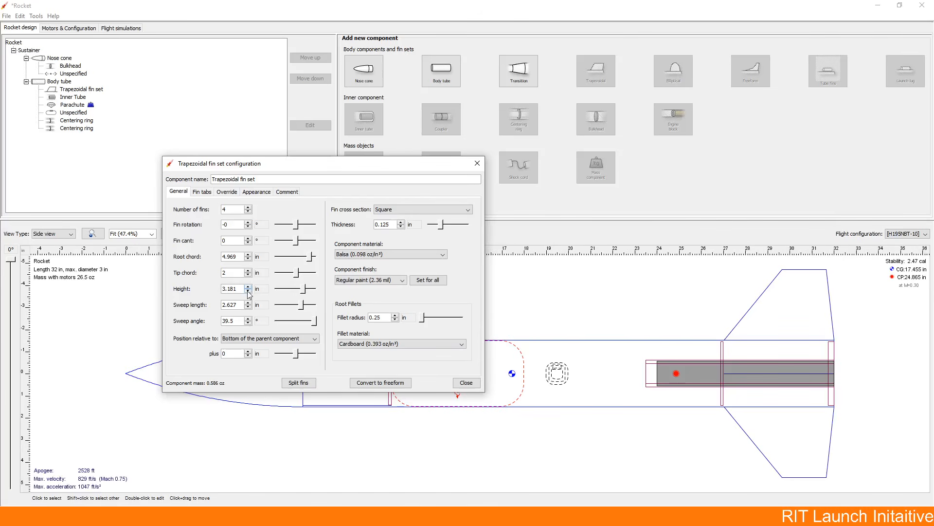
{"action": "left_click", "coordinate": [248, 291]}
Step: Set the sweep length of the trapezoidal fins to 4.627 in and finish editing the fin set
{"action": "left_click", "coordinate": [248, 302]}
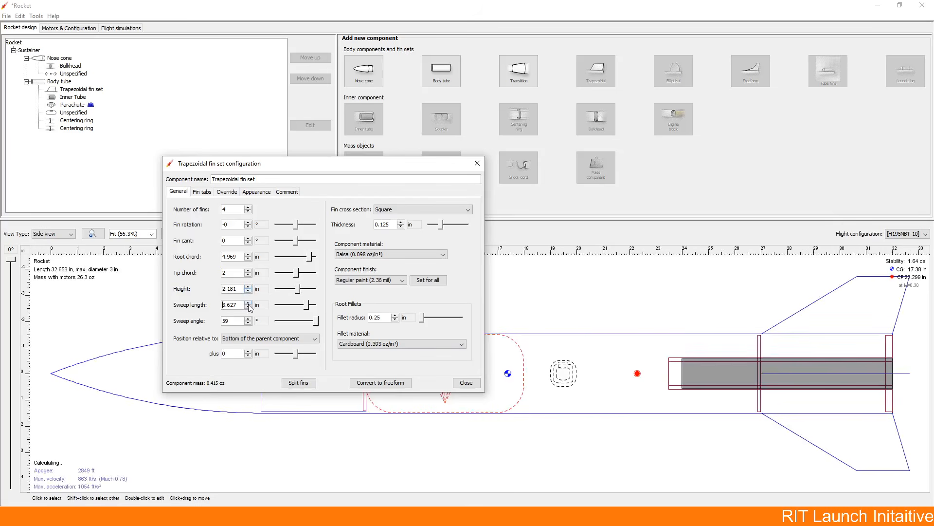
{"action": "left_click", "coordinate": [248, 302]}
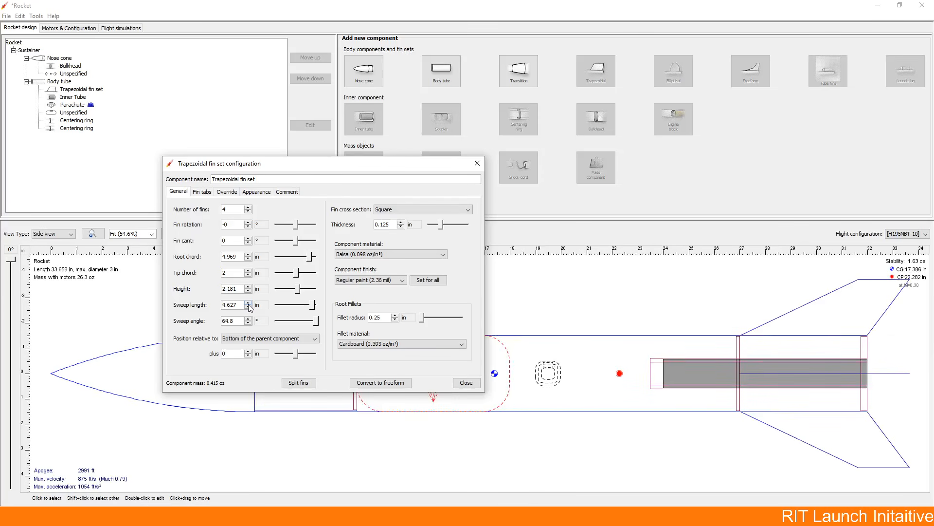
{"action": "left_click", "coordinate": [465, 382]}
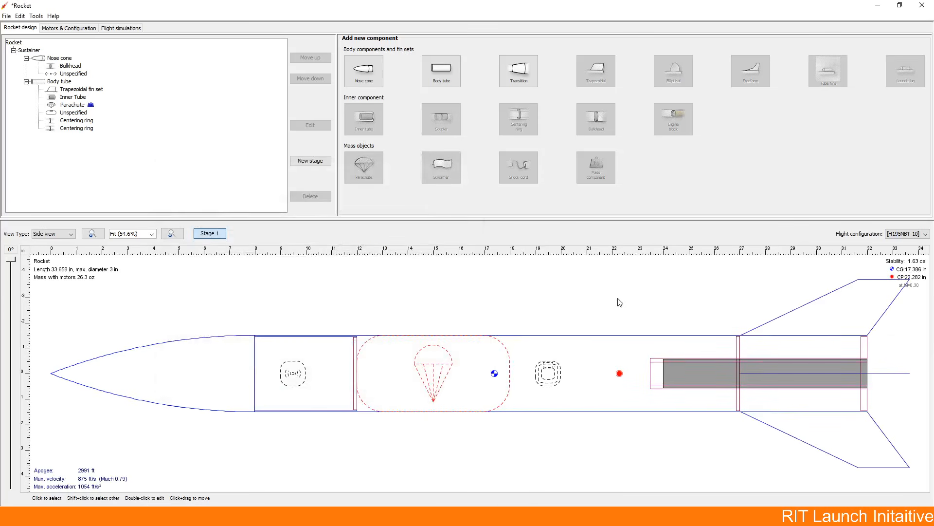
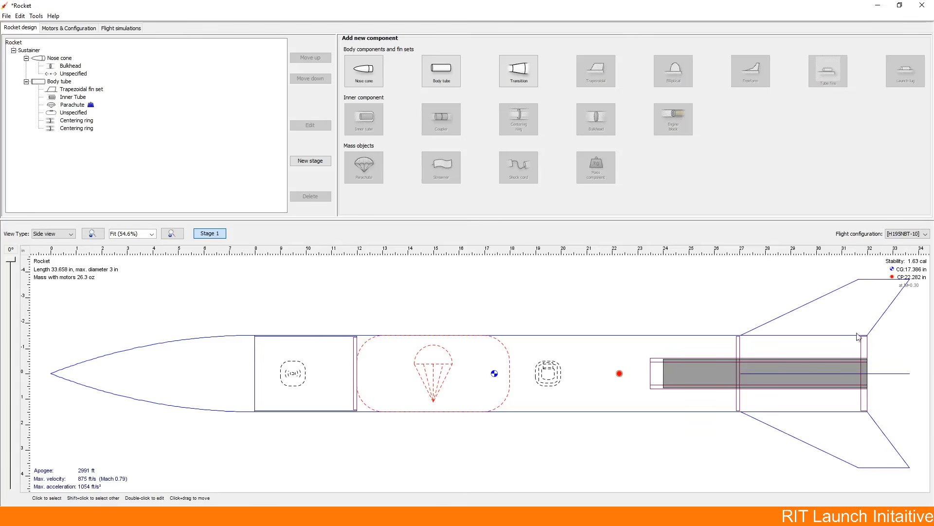
Step: Give the trapezoidal fins through-the-wall tabs 3.969 in long and 0.6 in high, and finish editing the fin set
{"action": "double_click", "coordinate": [778, 329]}
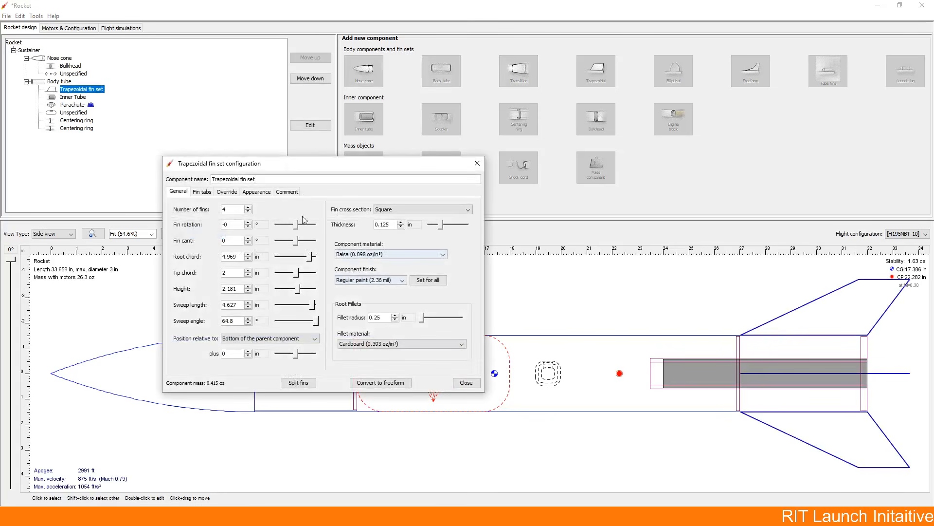
{"action": "left_click_drag", "start_coordinate": [210, 158], "coordinate": [232, 129]}
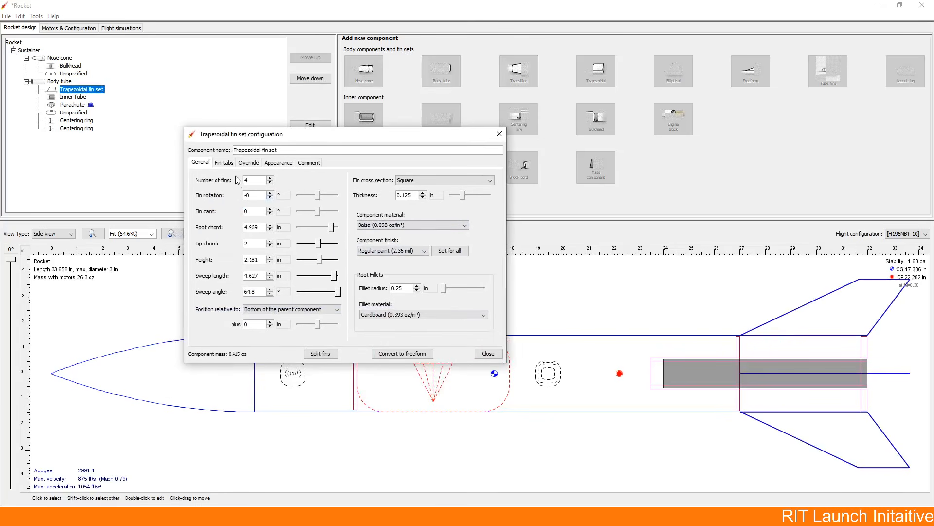
{"action": "left_click", "coordinate": [216, 165]}
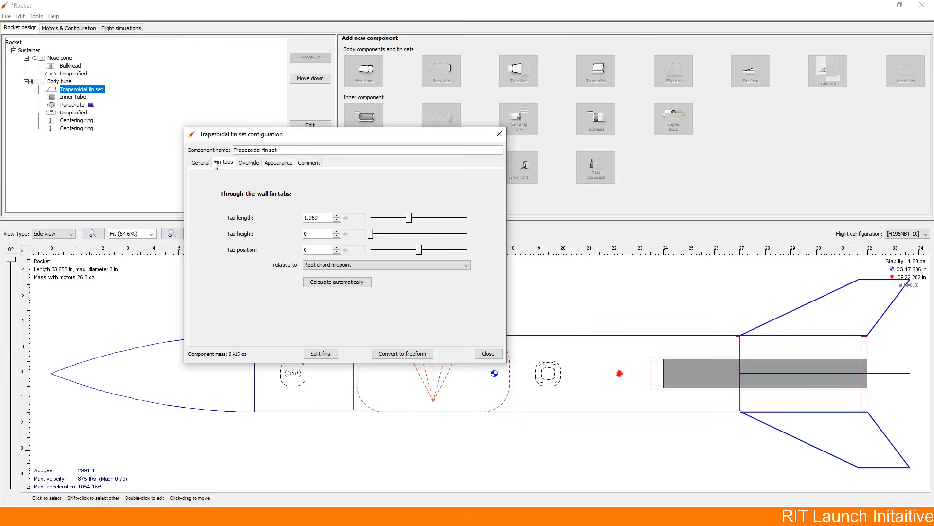
{"action": "left_click", "coordinate": [336, 231]}
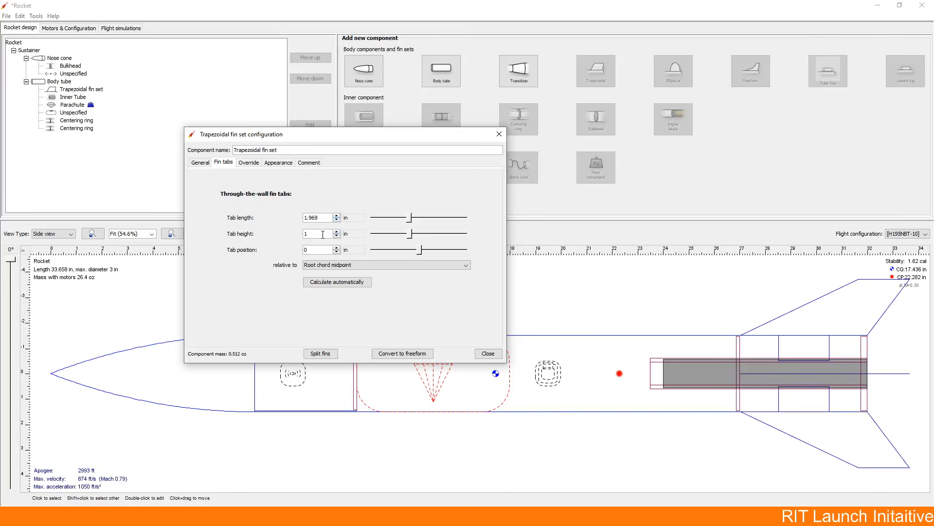
{"action": "double_click", "coordinate": [323, 234]}
{"action": "type", "text": "0.6"}
{"action": "left_click", "coordinate": [337, 216]}
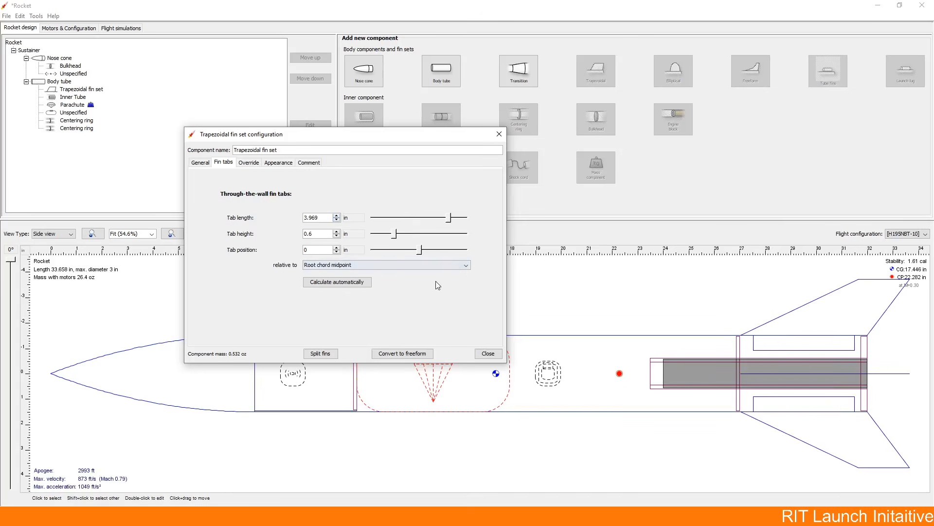
{"action": "left_click", "coordinate": [488, 354]}
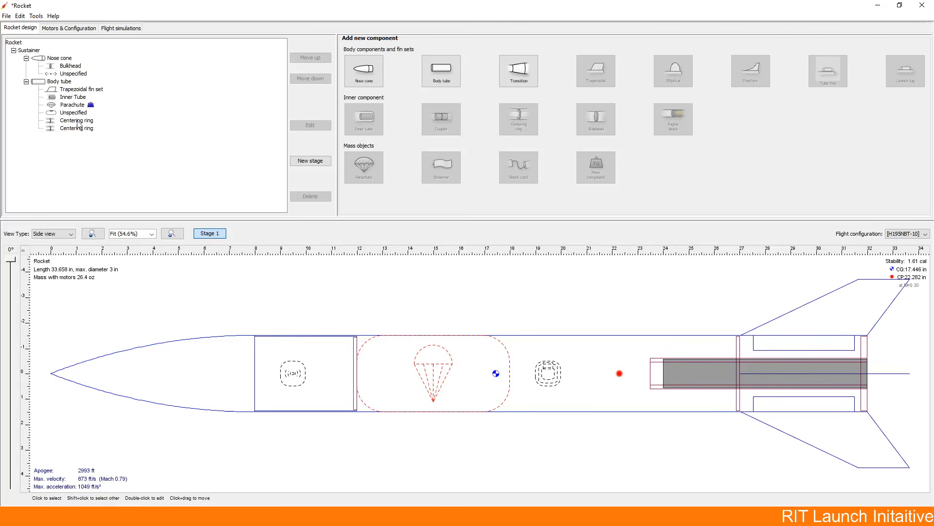
Step: Add a second flight configuration and assign the H225R-10 motor to its inner tube mount
{"action": "left_click", "coordinate": [63, 29]}
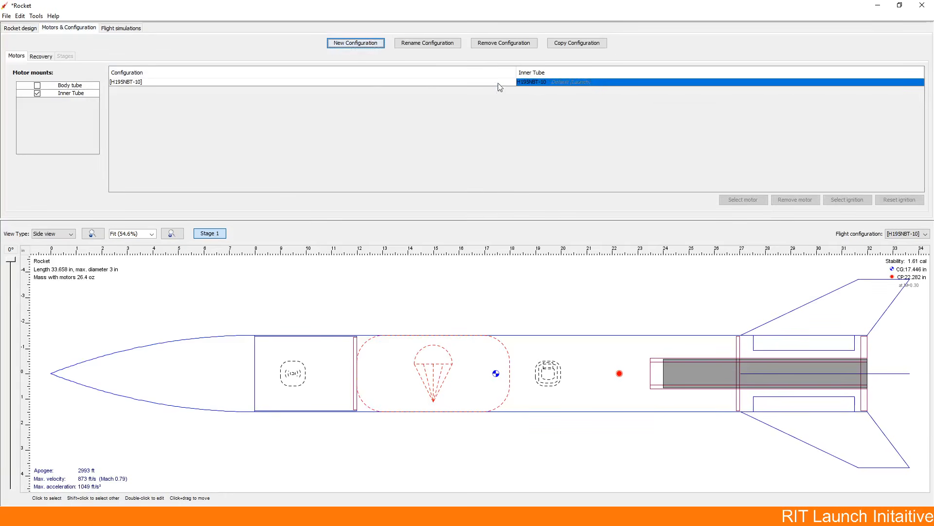
{"action": "left_click", "coordinate": [122, 29]}
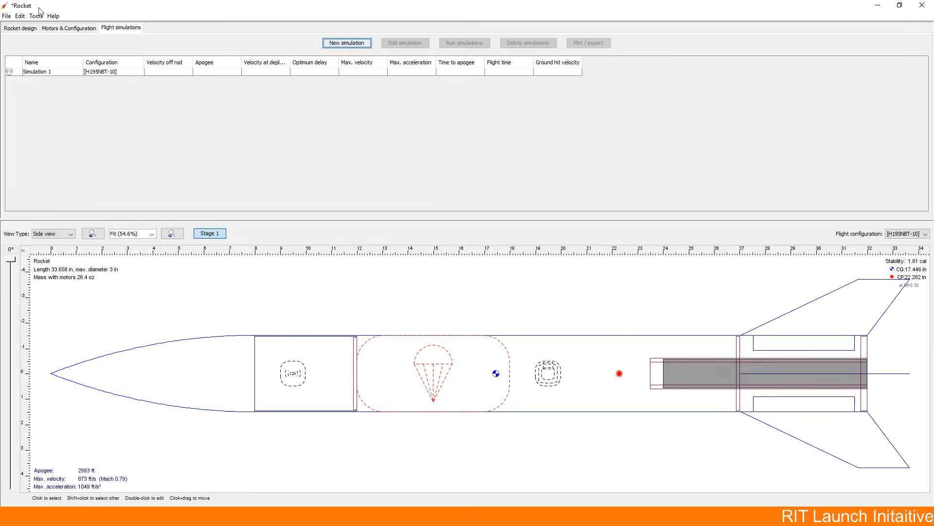
{"action": "left_click", "coordinate": [68, 28]}
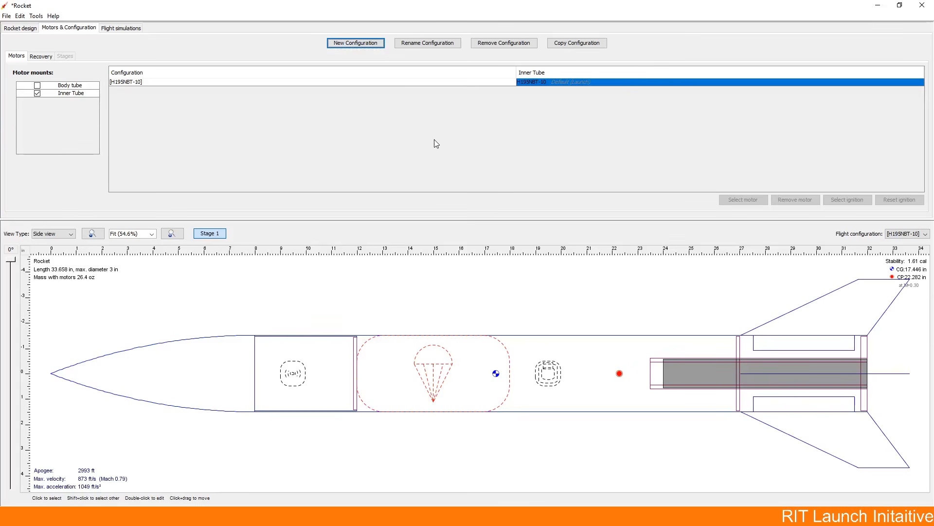
{"action": "left_click", "coordinate": [366, 43]}
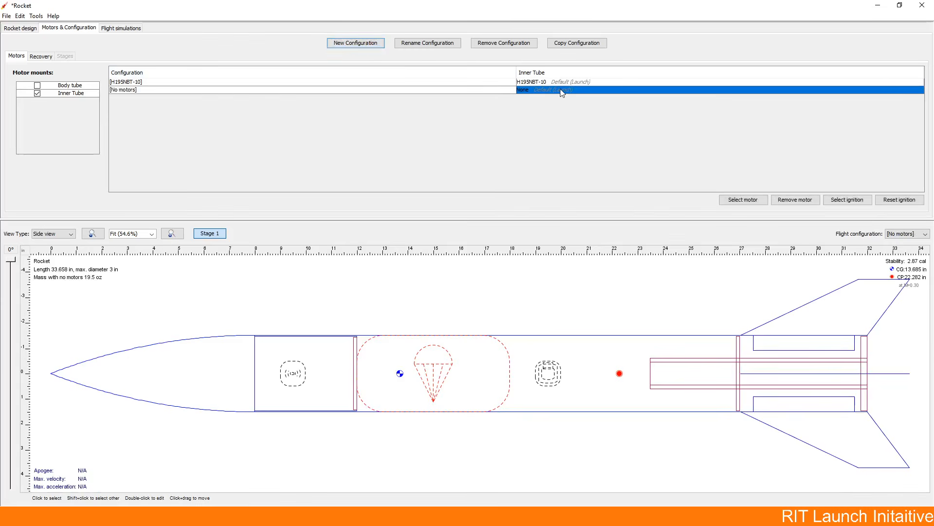
{"action": "double_click", "coordinate": [563, 93]}
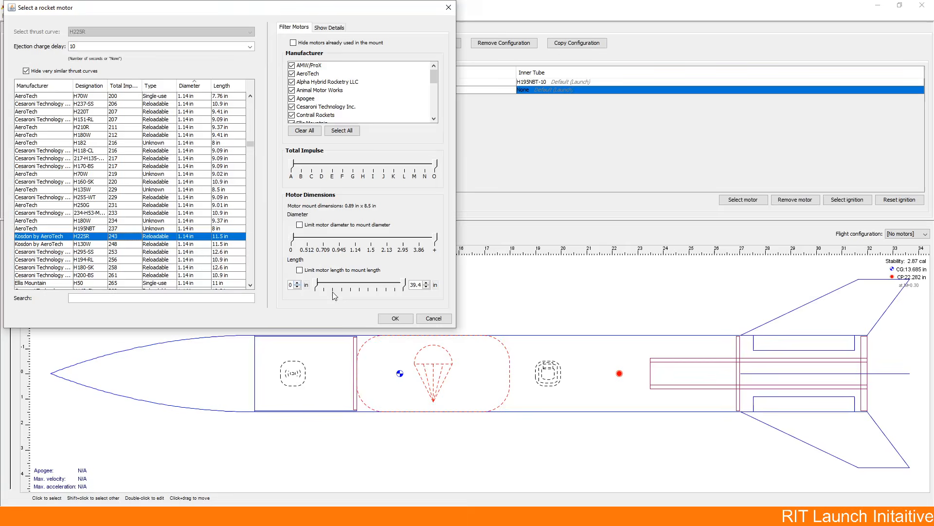
{"action": "left_click", "coordinate": [394, 318]}
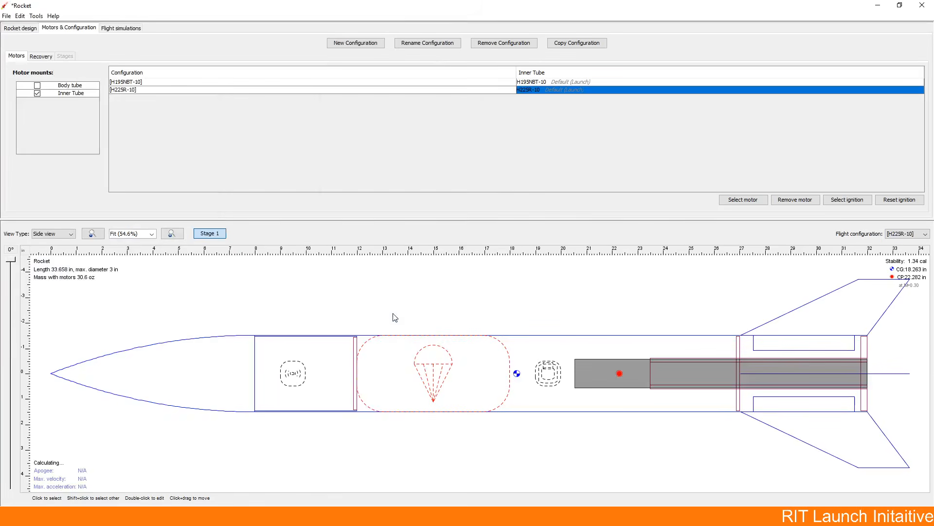
Step: Limit the motor choices to the mount's length and diameter and change the second configuration's motor to D24BT_CO_SU-10
{"action": "double_click", "coordinate": [527, 92]}
{"action": "left_click", "coordinate": [305, 271]}
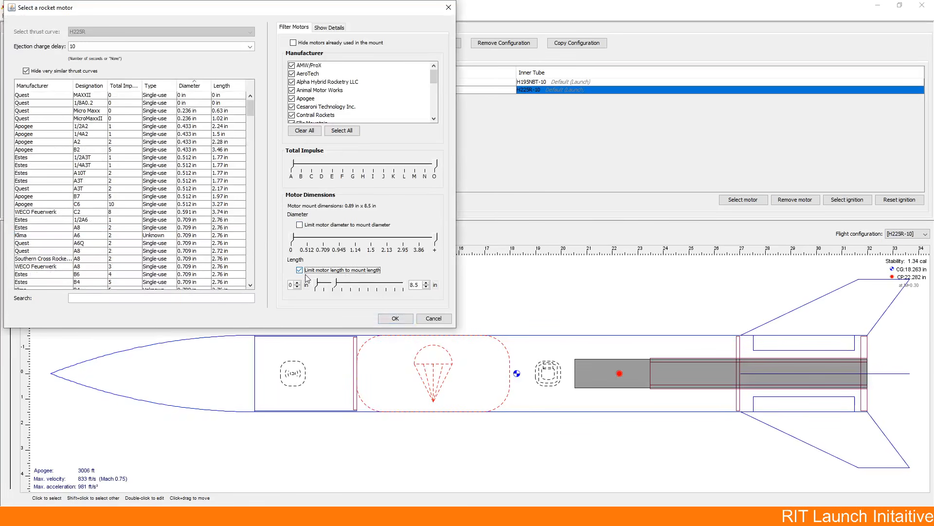
{"action": "left_click", "coordinate": [299, 225]}
{"action": "scroll", "coordinate": [166, 243], "scroll_direction": "down", "scroll_amount": 8}
{"action": "double_click", "coordinate": [162, 281]}
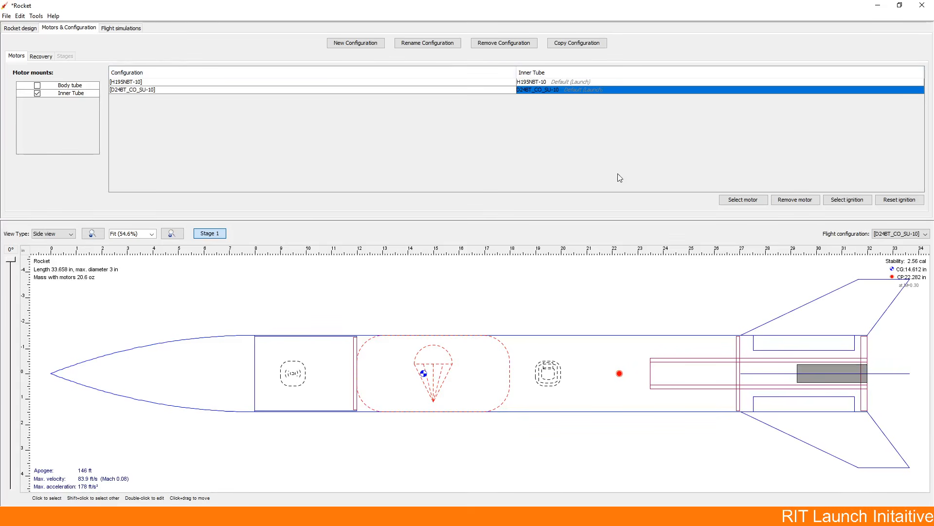
Step: Run the flight simulations for the H195NBT-10 and D24BT_CO_SU-10 configurations
{"action": "left_click", "coordinate": [118, 30]}
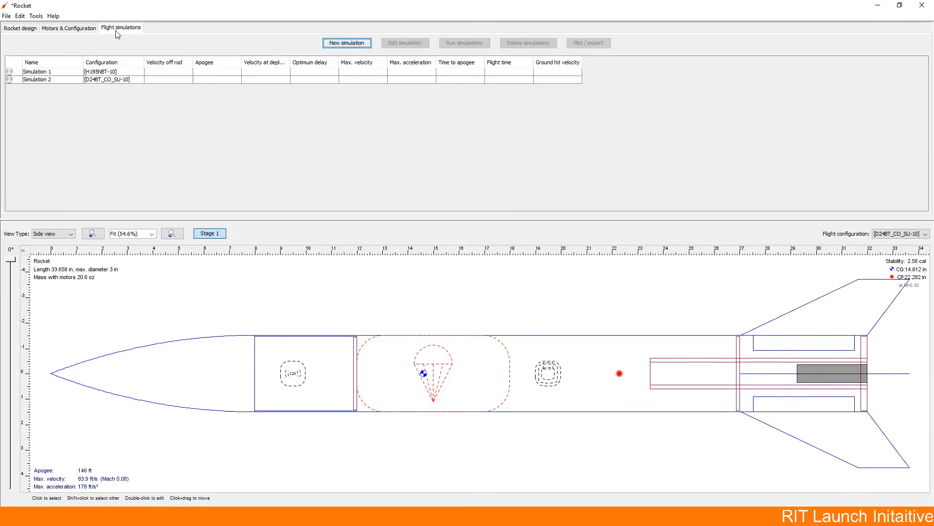
{"action": "left_click", "coordinate": [122, 73]}
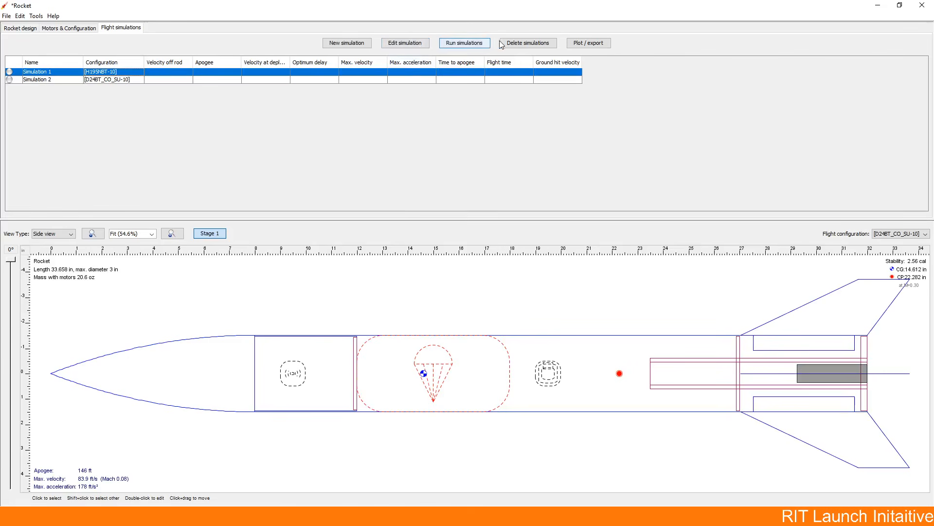
{"action": "left_click", "coordinate": [462, 43]}
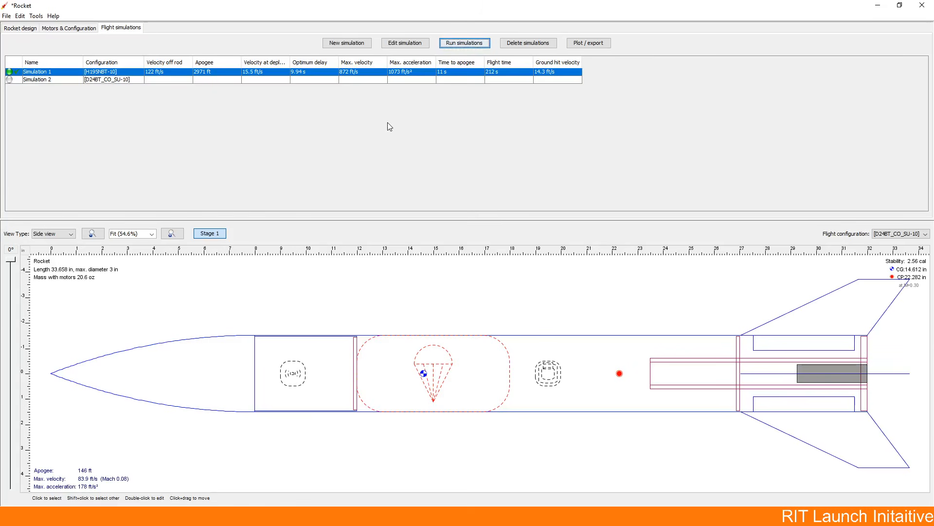
{"action": "left_click", "coordinate": [401, 80]}
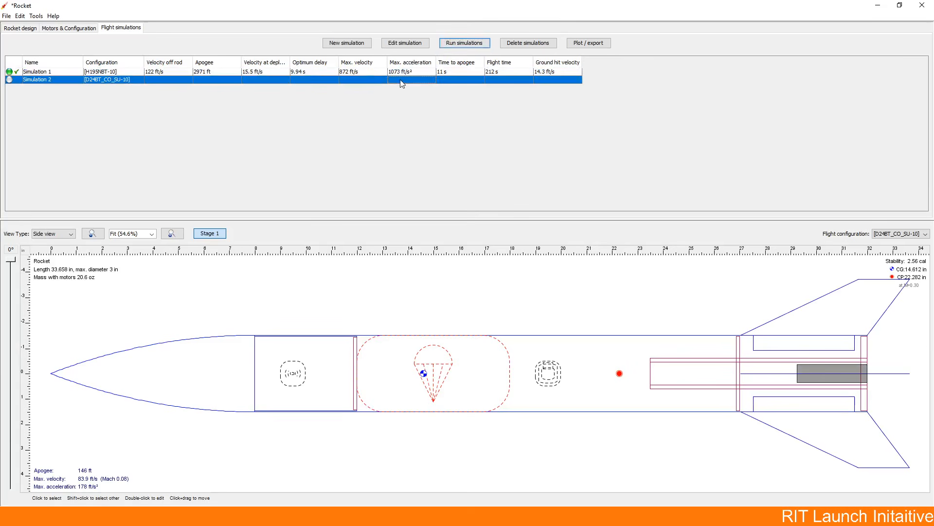
{"action": "left_click", "coordinate": [462, 42]}
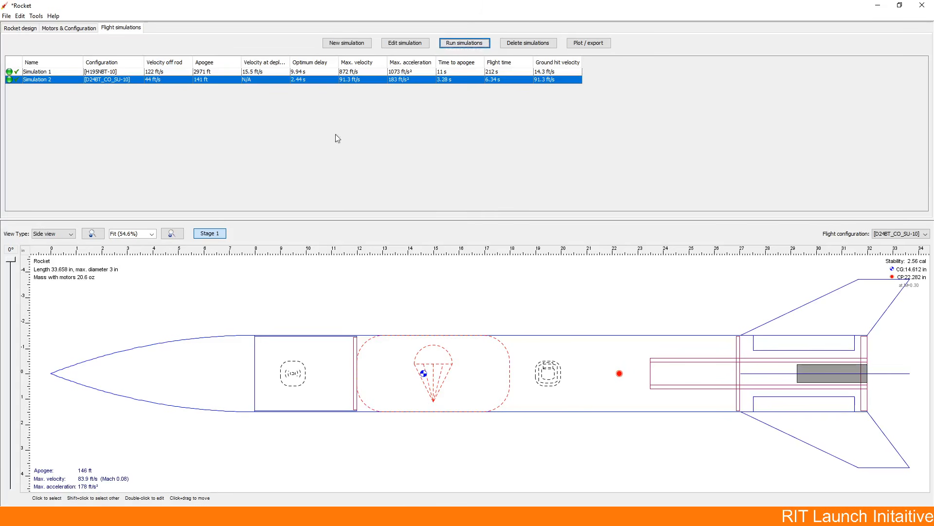
Step: Compare the two simulations' results and view the rocket with the H195NBT-10 configuration, then with D24BT_CO_SU-10
{"action": "left_click", "coordinate": [120, 73]}
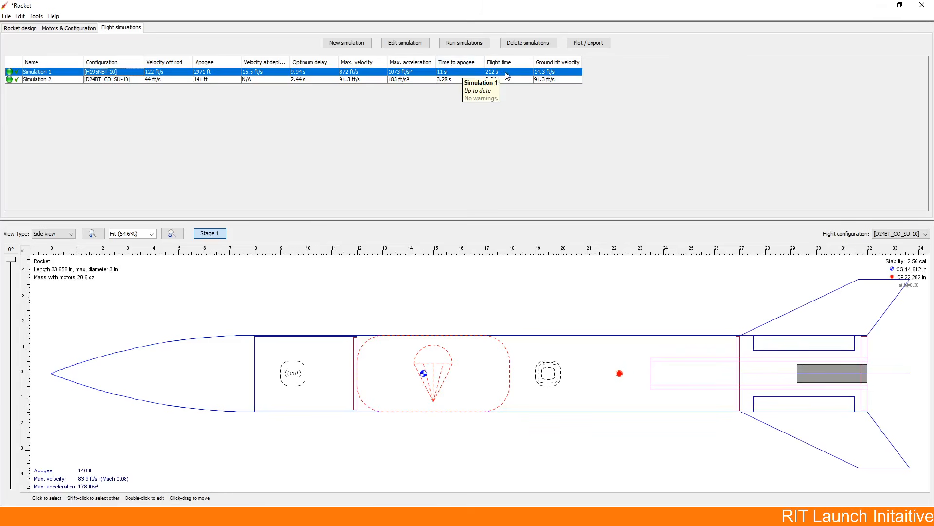
{"action": "left_click", "coordinate": [565, 81]}
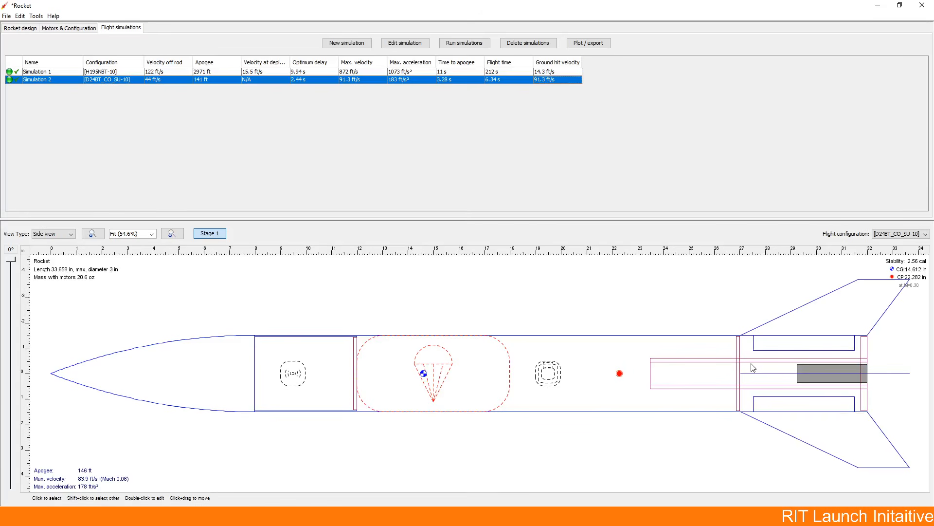
{"action": "left_click", "coordinate": [894, 237]}
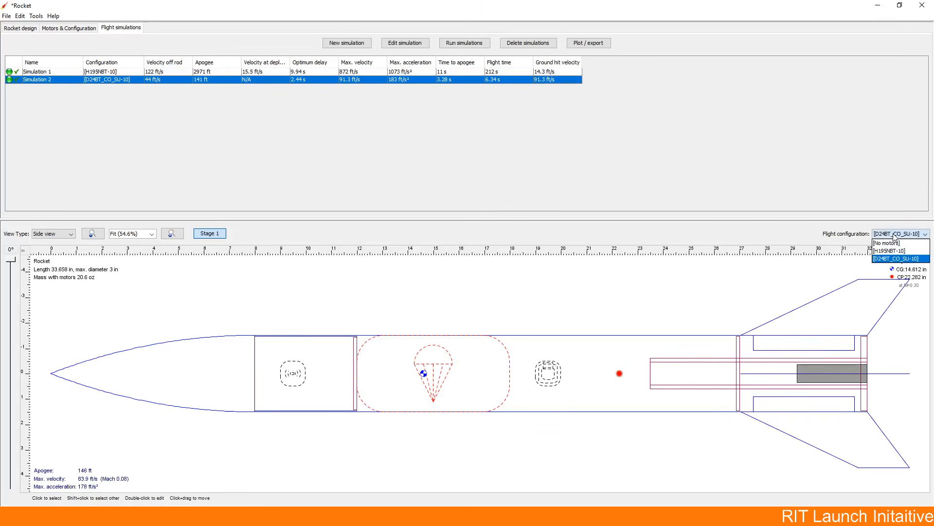
{"action": "left_click", "coordinate": [910, 250]}
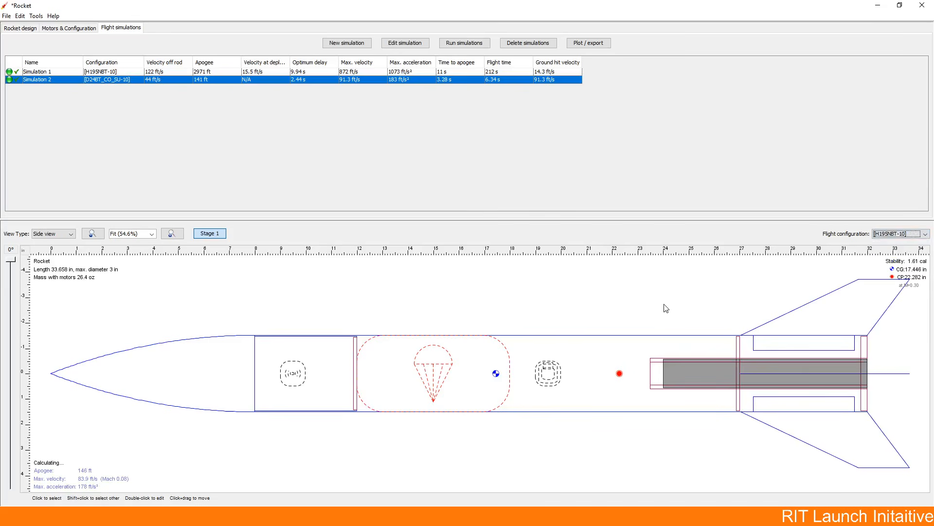
{"action": "left_click", "coordinate": [911, 233]}
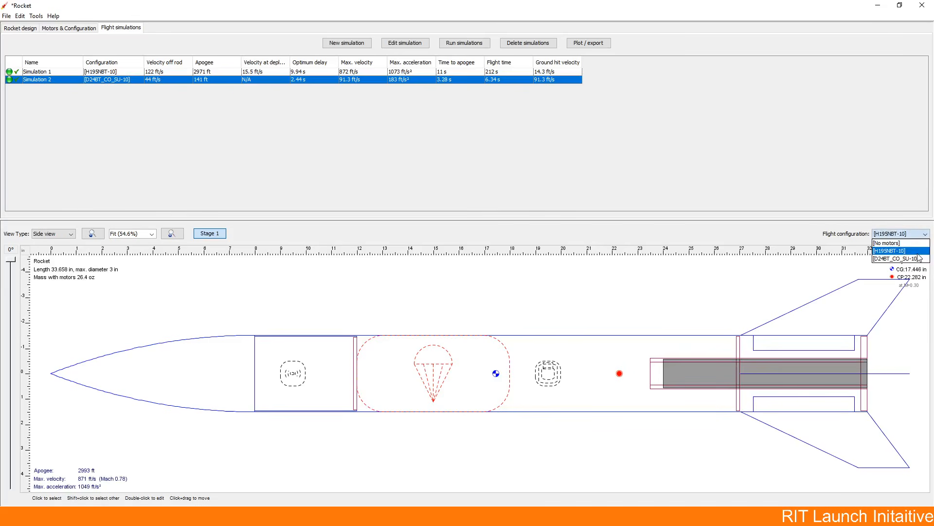
{"action": "left_click", "coordinate": [918, 259]}
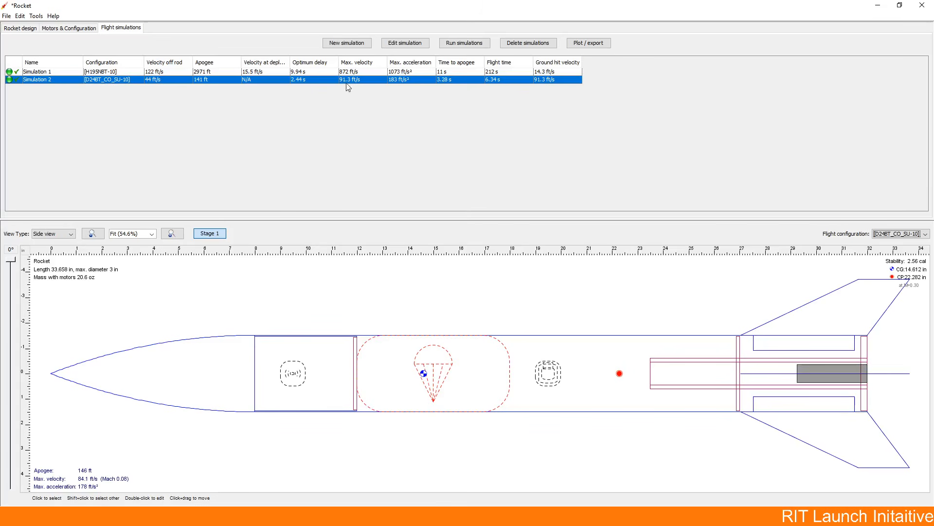
Step: Replace Simulation 2 with a new simulation that uses the H195NBT-10 flight configuration
{"action": "left_click", "coordinate": [529, 43]}
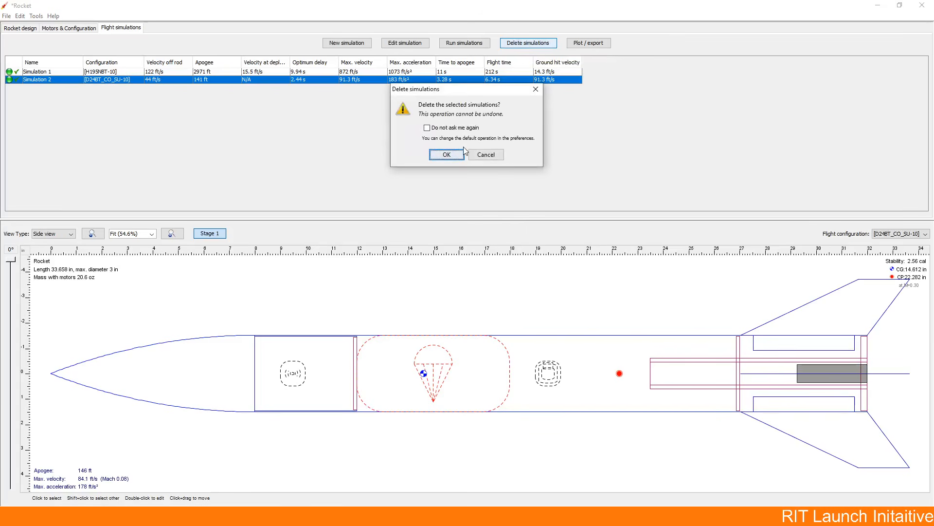
{"action": "left_click", "coordinate": [446, 155]}
{"action": "left_click", "coordinate": [347, 43]}
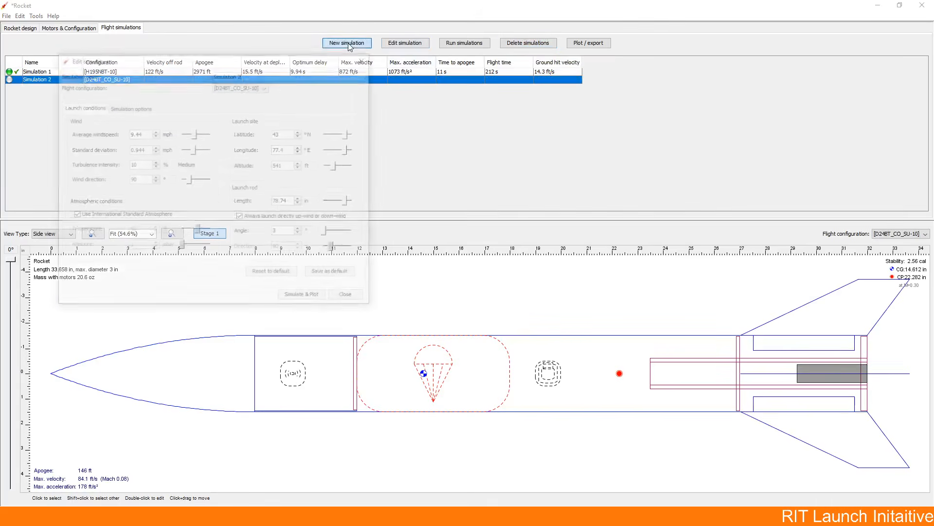
{"action": "left_click", "coordinate": [247, 86]}
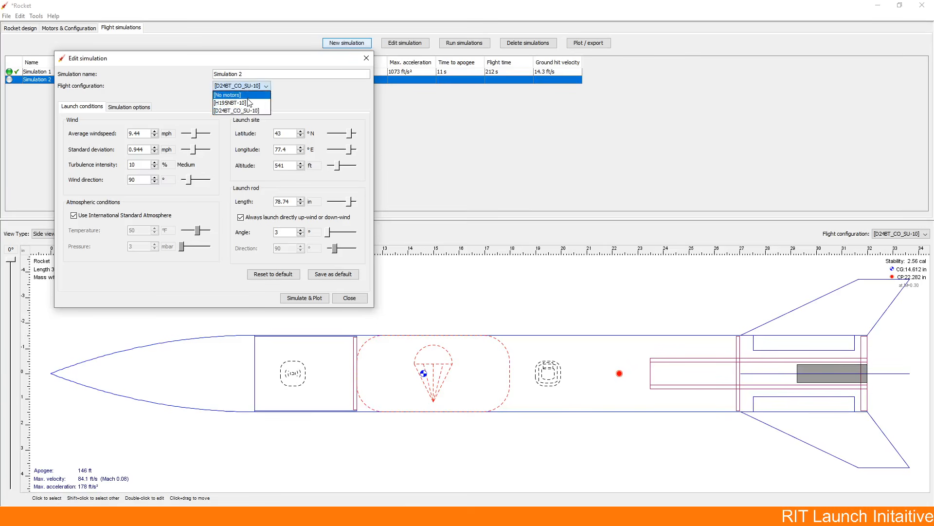
{"action": "left_click", "coordinate": [250, 103]}
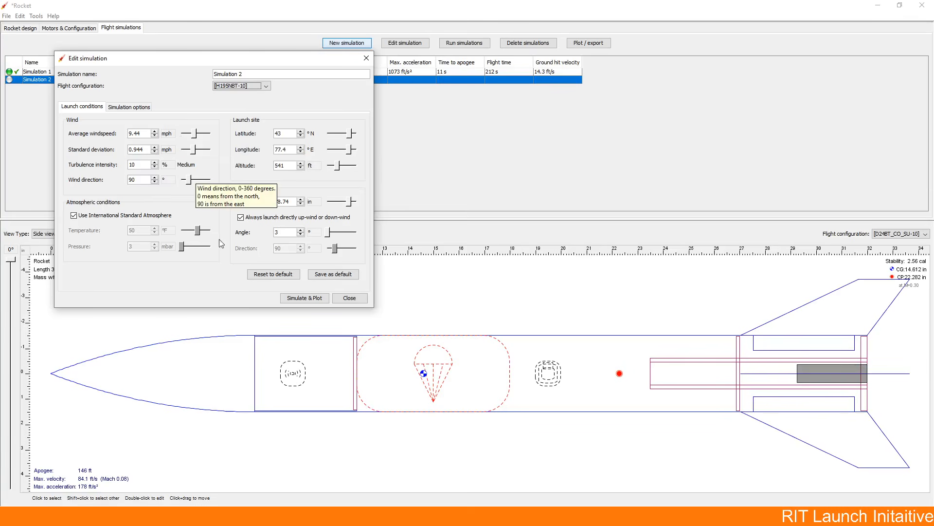
Step: Set Simulation 2's average windspeed to 1 mph and launch altitude to 7000 ft, and simulate the flight
{"action": "double_click", "coordinate": [137, 134]}
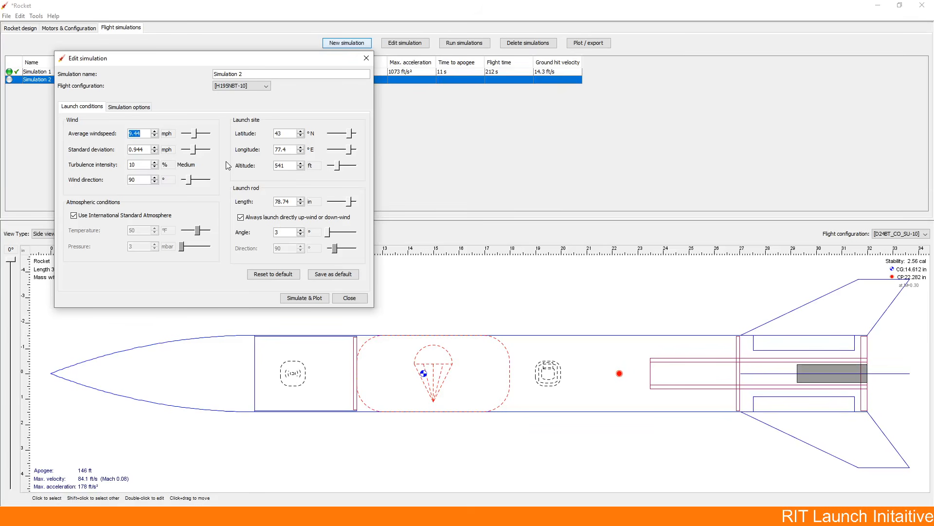
{"action": "type", "text": "1"}
{"action": "left_click", "coordinate": [129, 149]}
{"action": "double_click", "coordinate": [292, 165]}
{"action": "type", "text": "7000"}
{"action": "left_click", "coordinate": [299, 300]}
{"action": "left_click", "coordinate": [344, 298]}
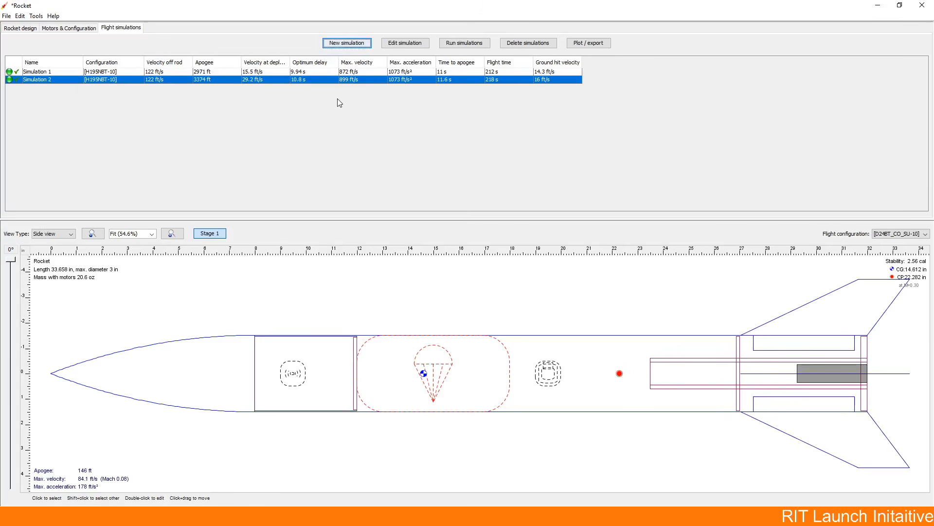
Step: Examine the plot options and the list of exportable variables for Simulation 1
{"action": "left_click", "coordinate": [428, 71]}
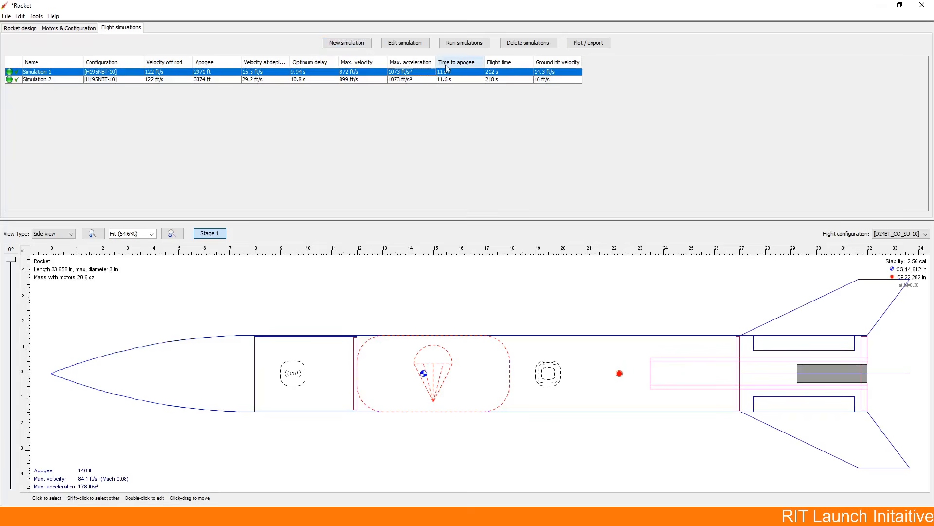
{"action": "left_click", "coordinate": [578, 43]}
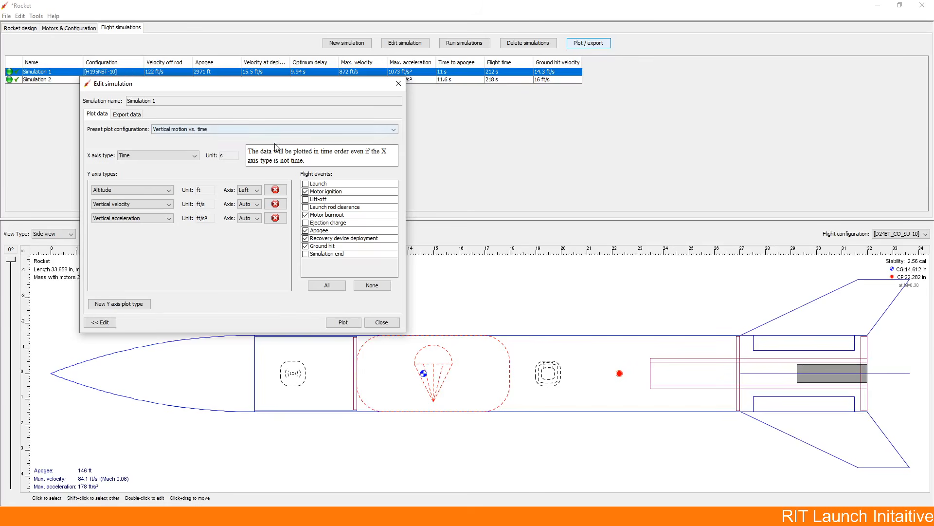
{"action": "left_click", "coordinate": [126, 114]}
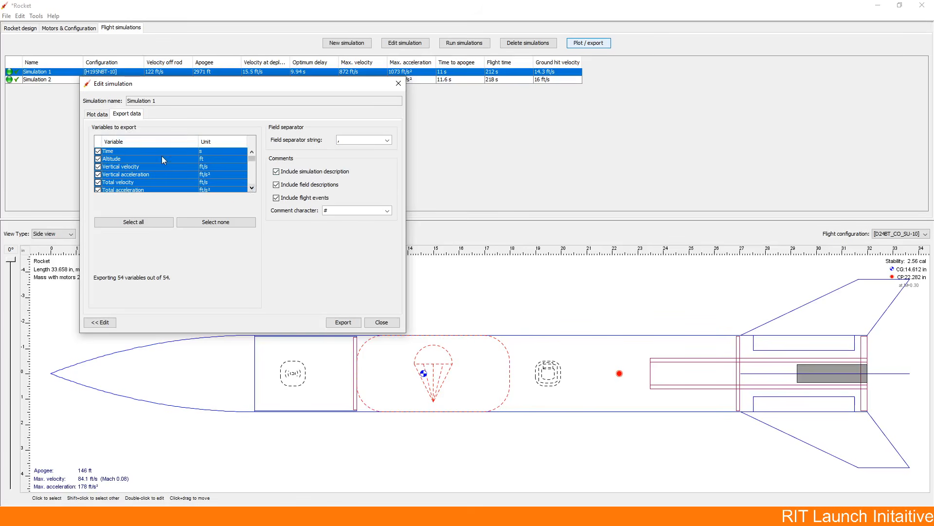
{"action": "scroll", "coordinate": [151, 165], "scroll_direction": "down", "scroll_amount": 15}
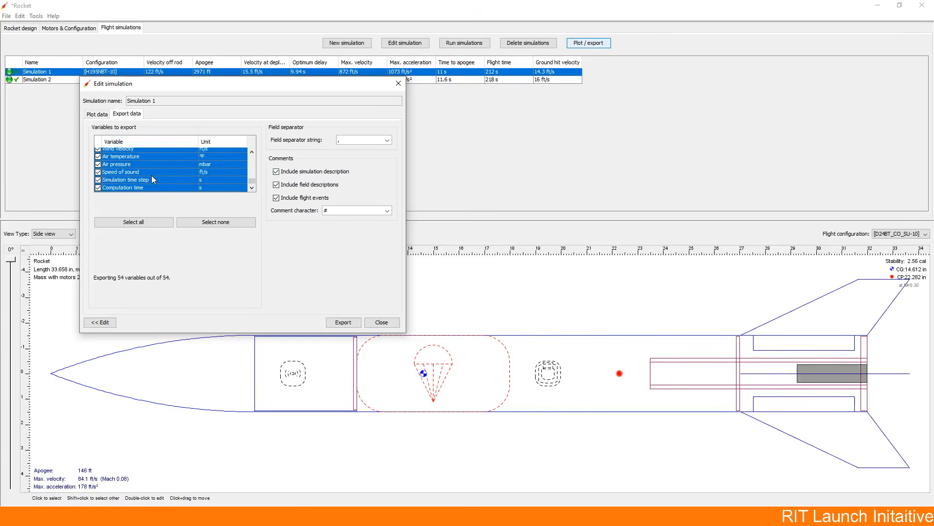
Step: Plot only altitude against time for Simulation 1, without vertical velocity and acceleration, and inspect the early part of the curve up close
{"action": "scroll", "coordinate": [152, 175], "scroll_direction": "up", "scroll_amount": 10}
{"action": "left_click", "coordinate": [98, 113]}
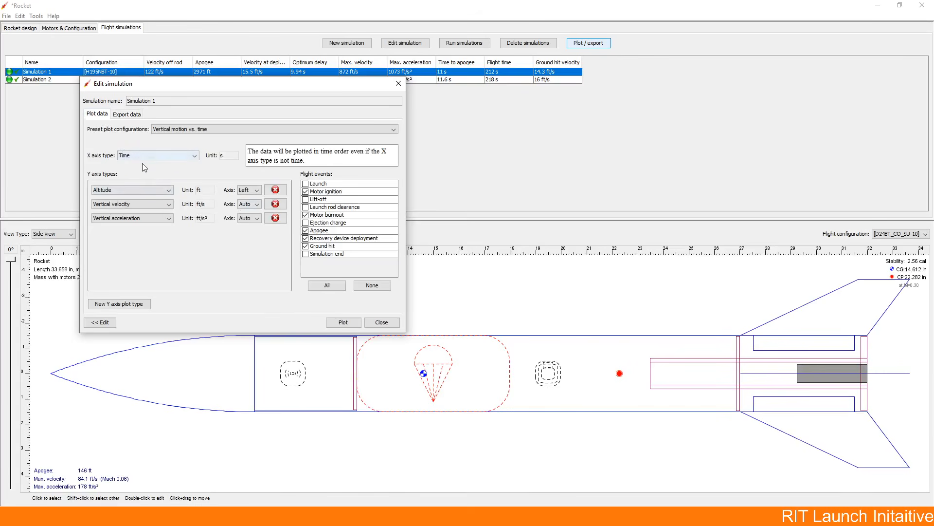
{"action": "left_click", "coordinate": [276, 204]}
{"action": "left_click", "coordinate": [276, 204]}
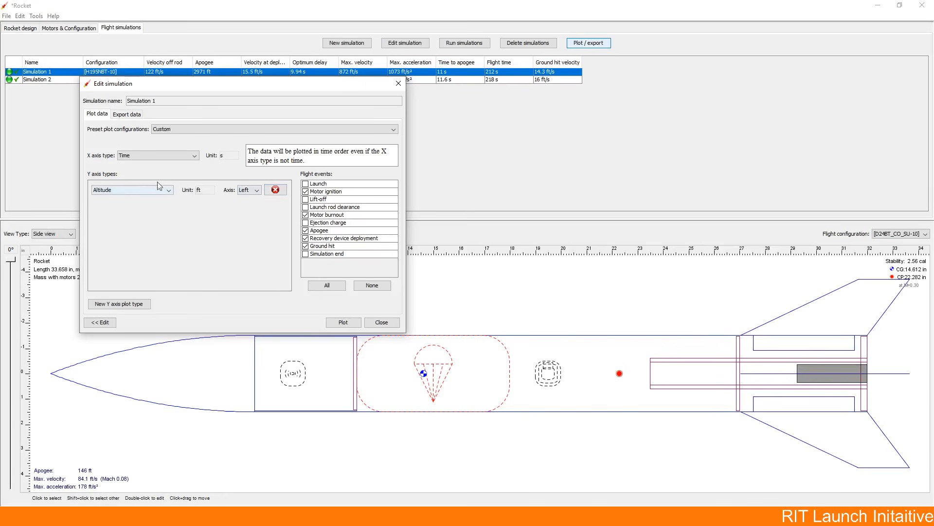
{"action": "left_click", "coordinate": [343, 322]}
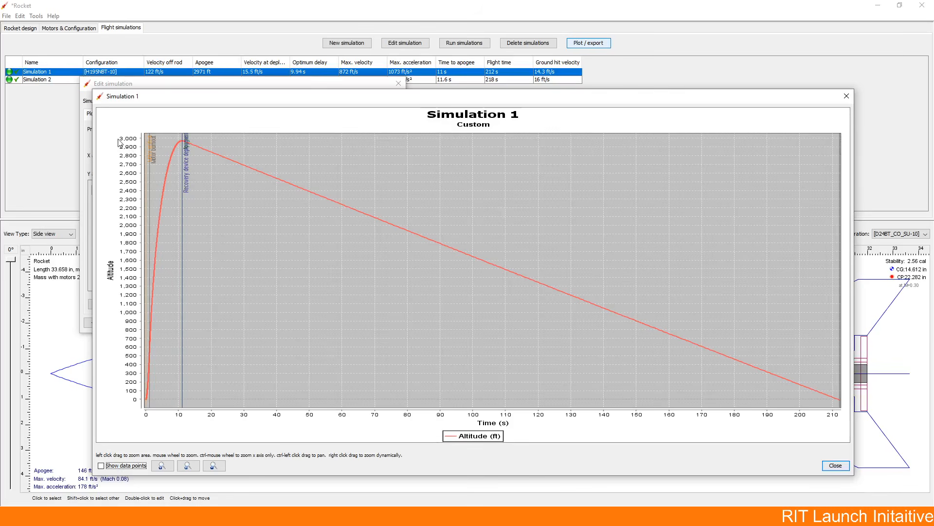
{"action": "left_click_drag", "start_coordinate": [145, 138], "coordinate": [174, 173]}
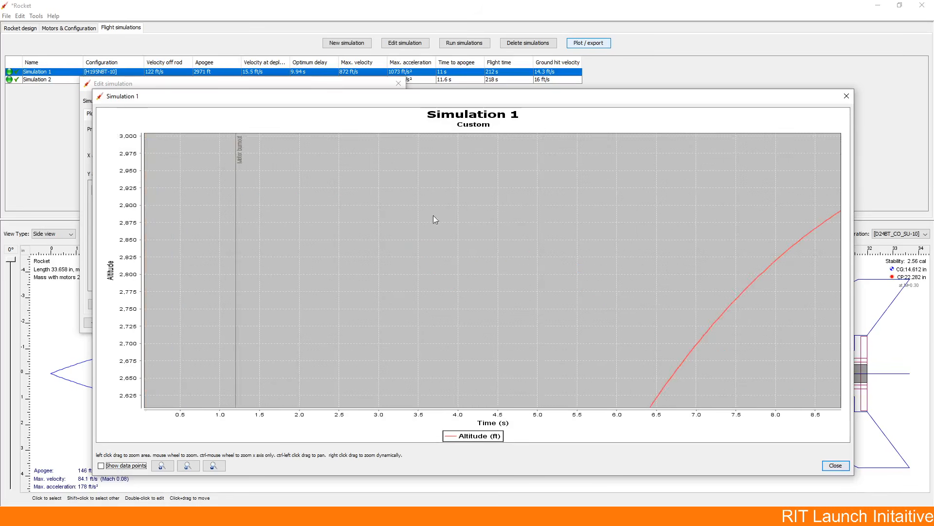
{"action": "left_click_drag", "start_coordinate": [502, 367], "coordinate": [735, 289]}
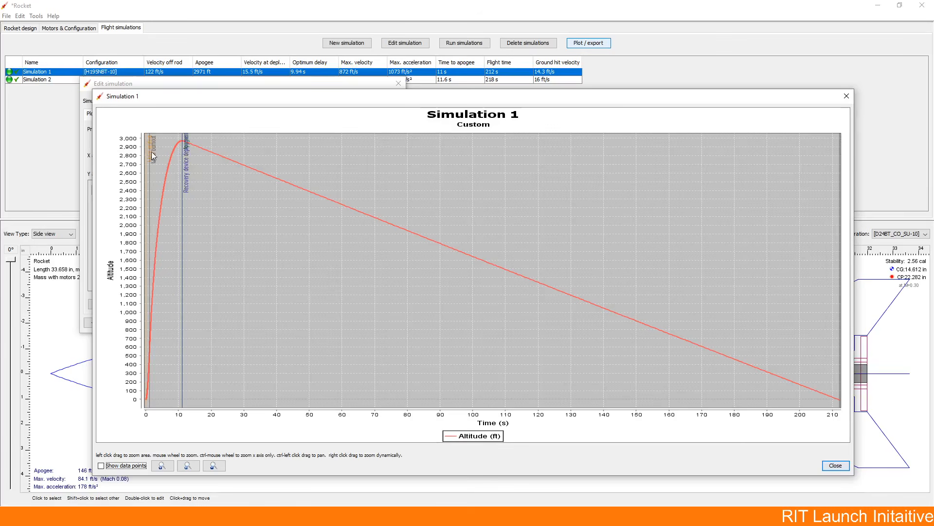
{"action": "left_click", "coordinate": [835, 466]}
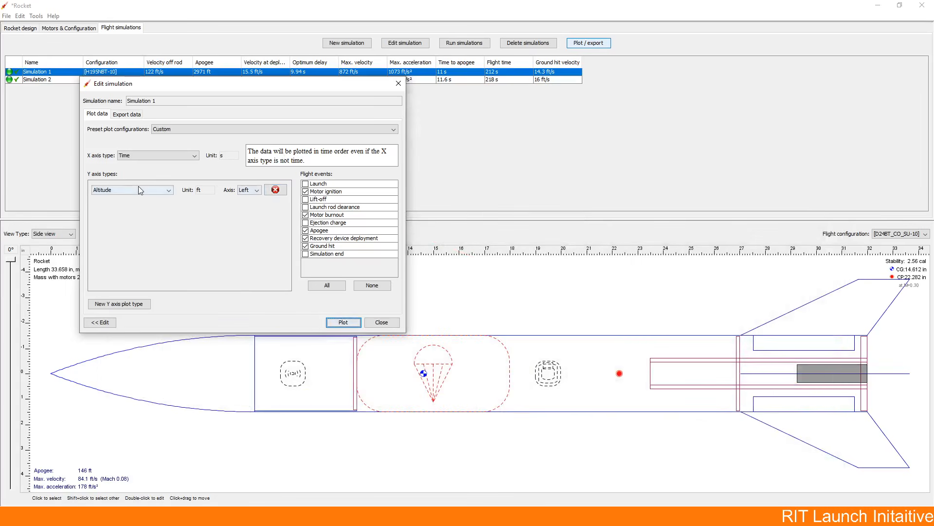
Step: Configure Simulation 1's plot with altitude on the X axis and lateral distance on the Y axis
{"action": "left_click", "coordinate": [137, 156]}
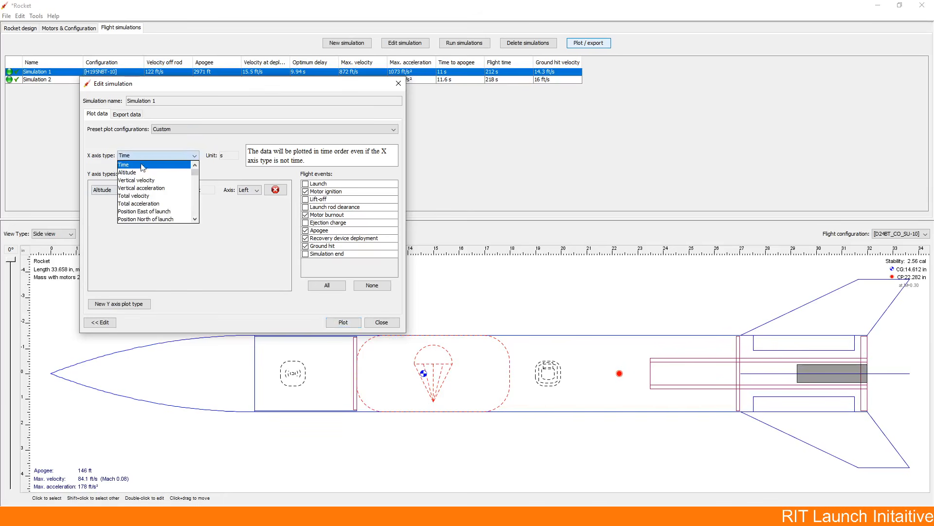
{"action": "left_click", "coordinate": [141, 172]}
{"action": "left_click", "coordinate": [142, 191]}
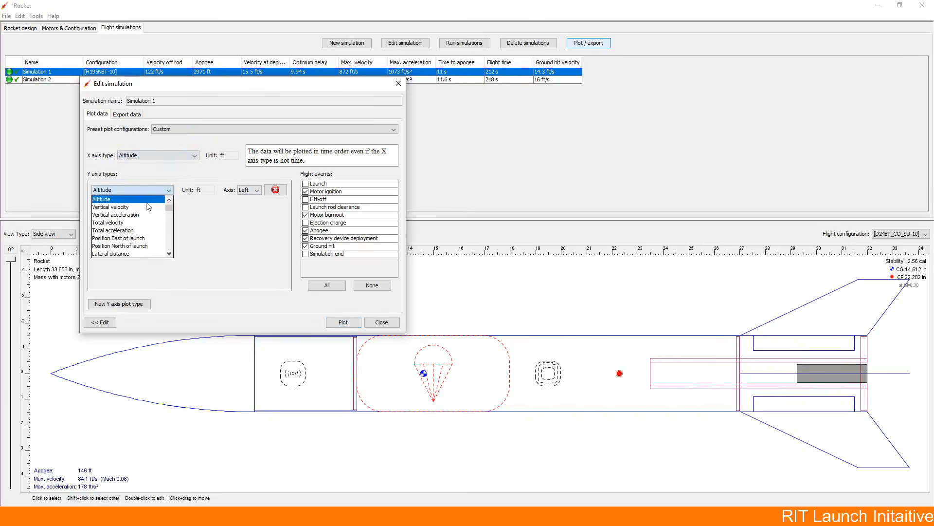
{"action": "scroll", "coordinate": [147, 244], "scroll_direction": "down", "scroll_amount": 5}
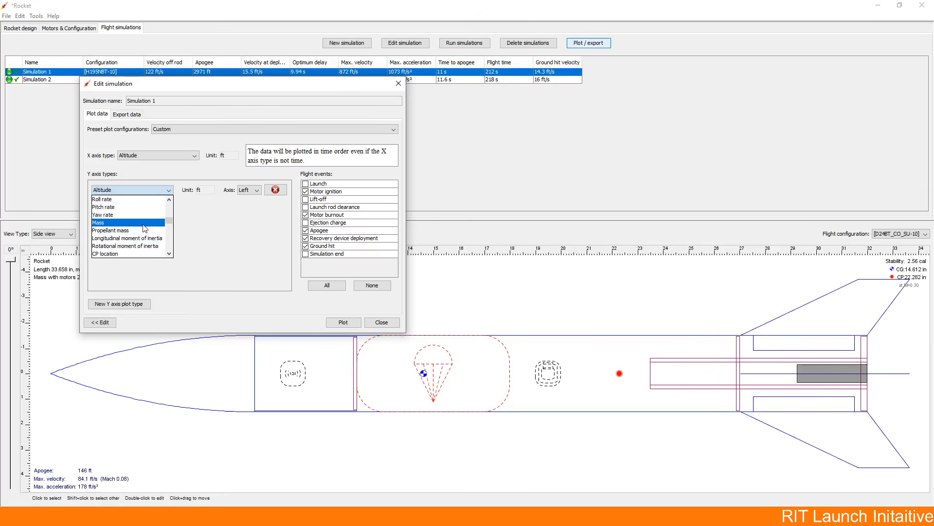
{"action": "scroll", "coordinate": [143, 222], "scroll_direction": "up", "scroll_amount": 5}
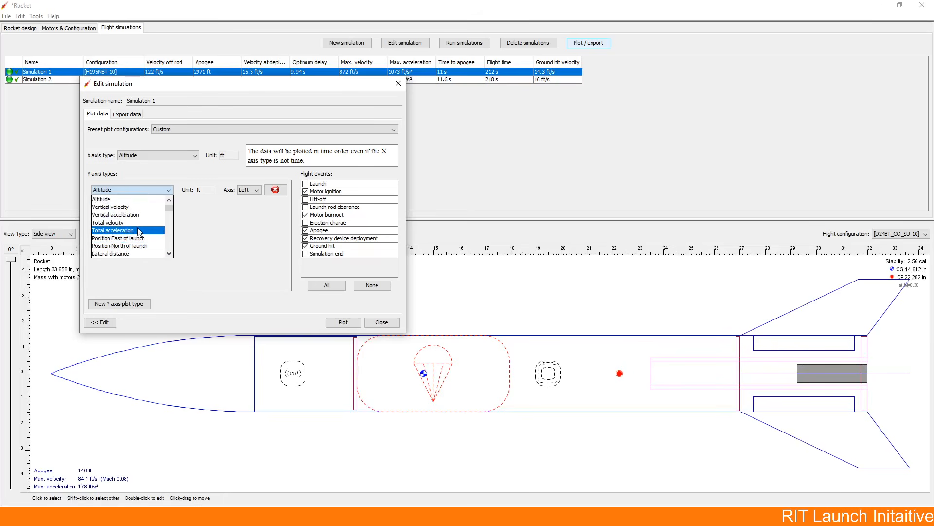
{"action": "scroll", "coordinate": [141, 217], "scroll_direction": "up", "scroll_amount": 1}
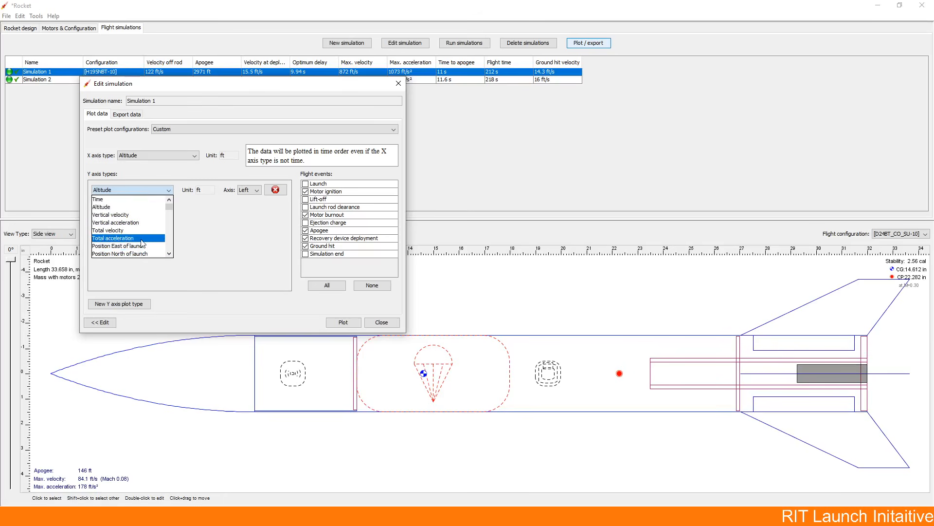
{"action": "left_click", "coordinate": [170, 253]}
{"action": "left_click", "coordinate": [171, 254]}
{"action": "left_click", "coordinate": [171, 253]}
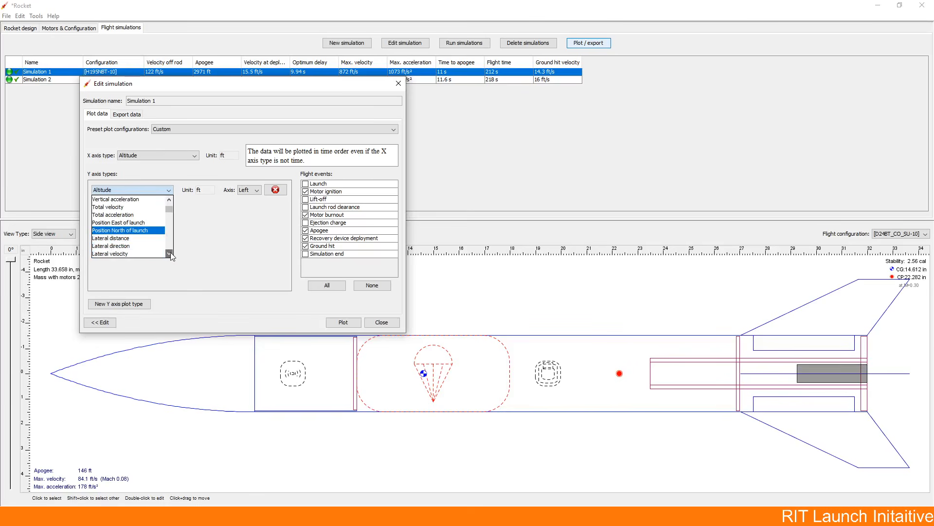
{"action": "left_click", "coordinate": [170, 253]}
{"action": "left_click", "coordinate": [136, 232]}
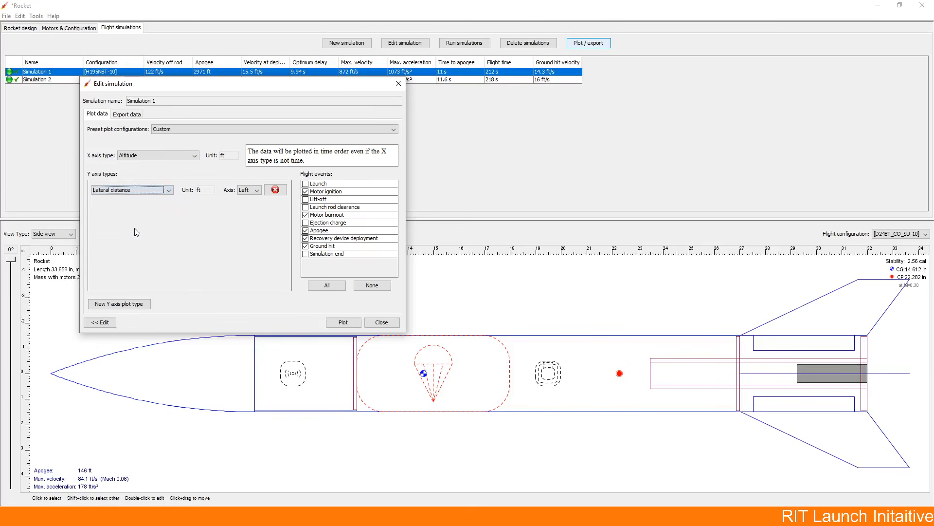
Step: Plot Simulation 1's lateral distance against altitude, examine the curve at landing, and close the plot and simulation windows
{"action": "left_click", "coordinate": [343, 321]}
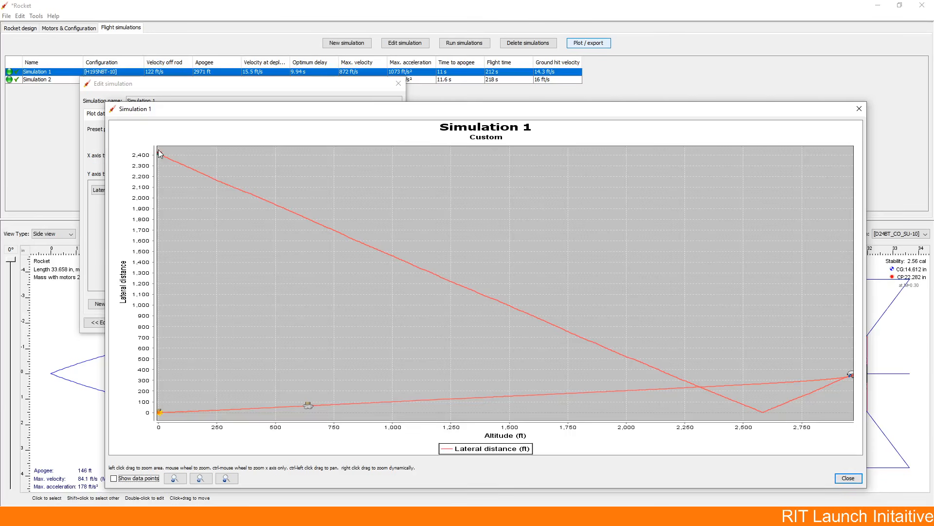
{"action": "mouse_move", "coordinate": [160, 155]}
{"action": "left_click", "coordinate": [858, 108]}
{"action": "left_click", "coordinate": [399, 84]}
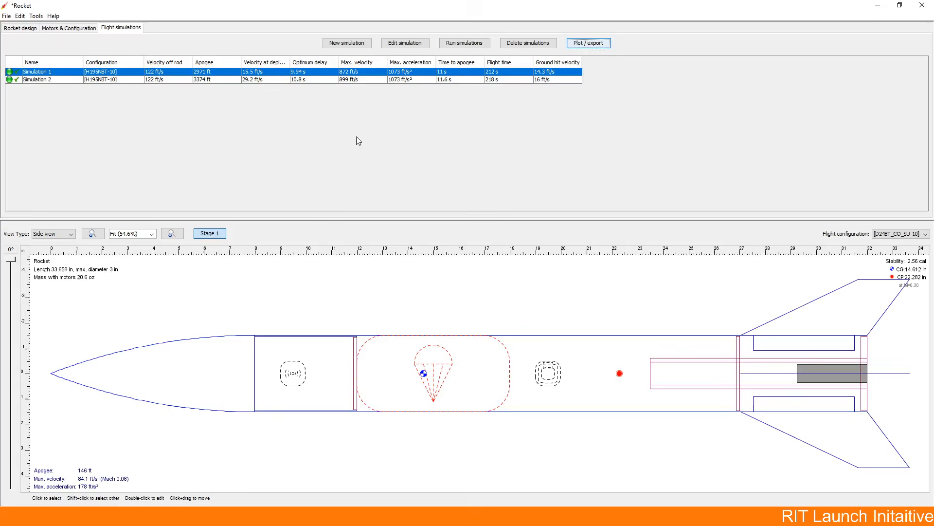
Step: Return to the rocket design and switch its flight configuration to H195NBT-10
{"action": "left_click", "coordinate": [25, 29]}
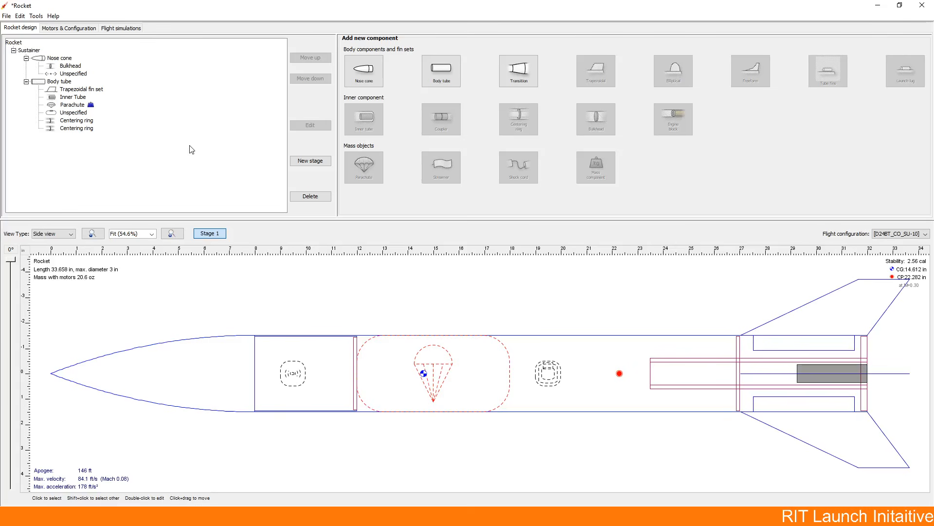
{"action": "left_click", "coordinate": [886, 234]}
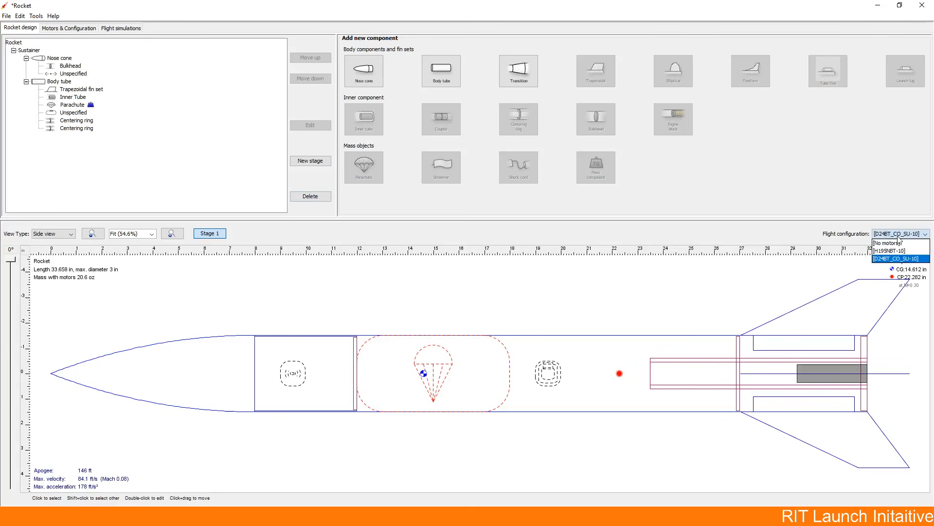
{"action": "left_click", "coordinate": [895, 254]}
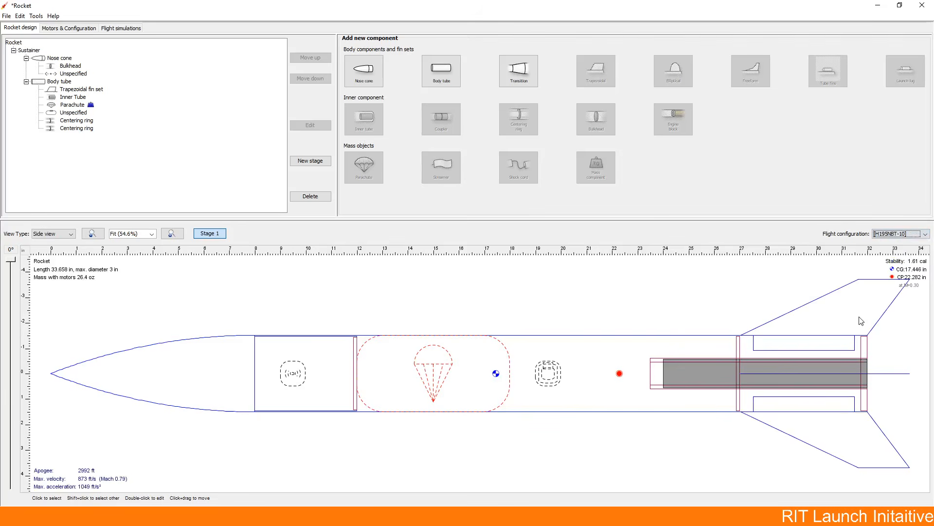
Step: Open the rocket optimization and add the trapezoidal fin set's height, root chord and tip chord as parameters to optimize
{"action": "left_click", "coordinate": [36, 16]}
{"action": "left_click", "coordinate": [69, 38]}
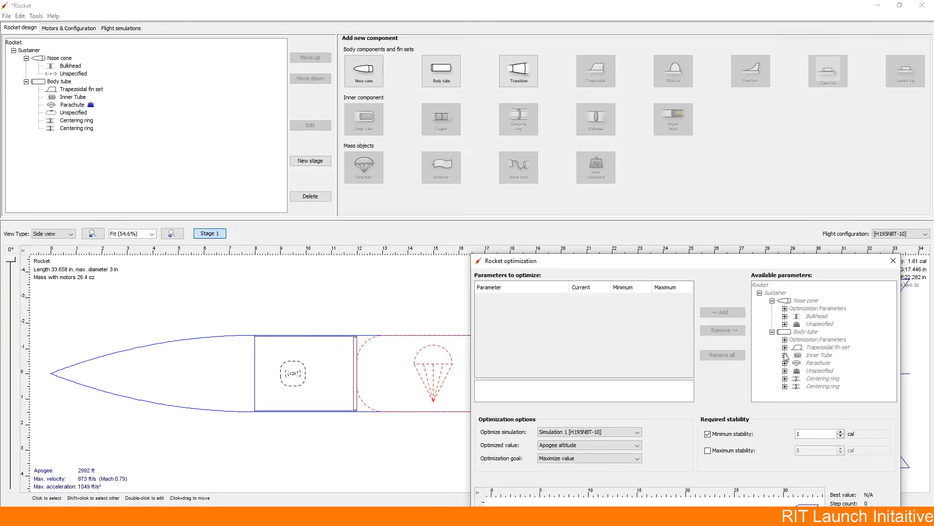
{"action": "left_click_drag", "start_coordinate": [728, 265], "coordinate": [534, 116]}
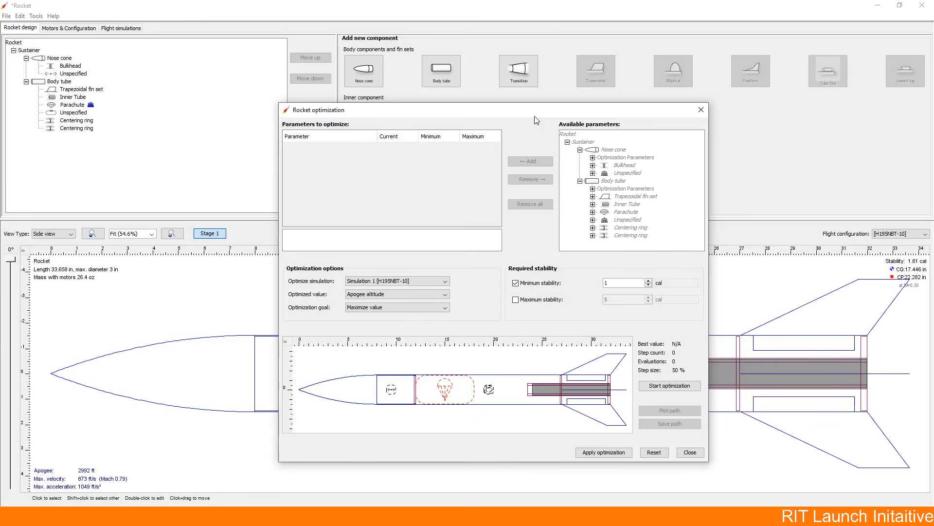
{"action": "left_click", "coordinate": [593, 196]}
{"action": "left_click", "coordinate": [622, 213]}
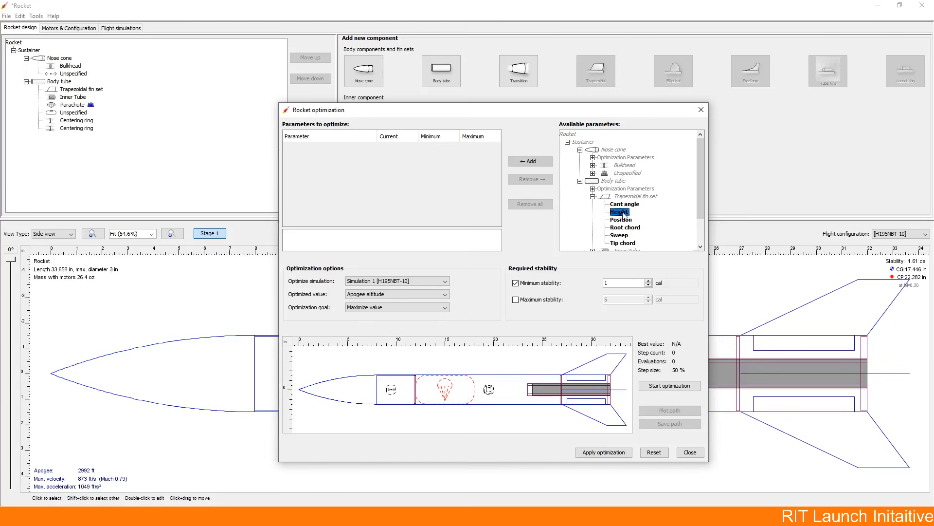
{"action": "double_click", "coordinate": [623, 212]}
{"action": "double_click", "coordinate": [631, 228]}
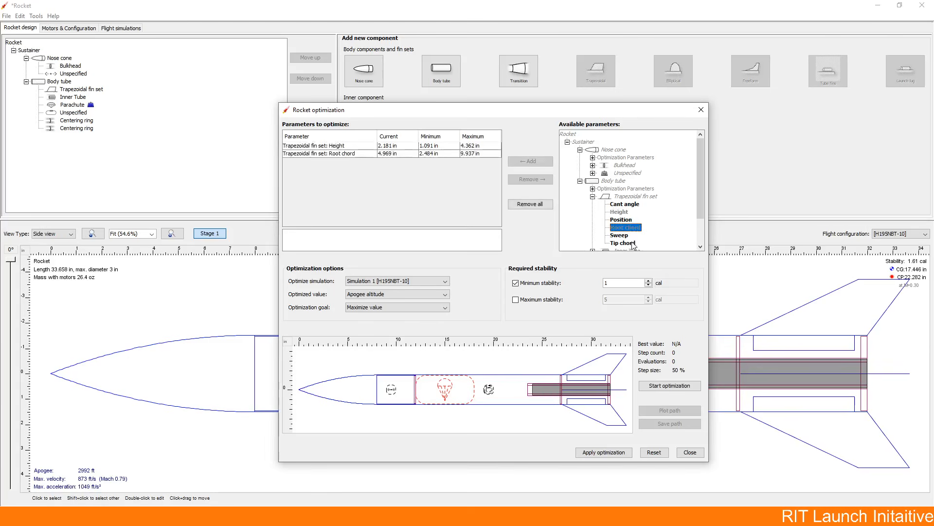
{"action": "double_click", "coordinate": [625, 243]}
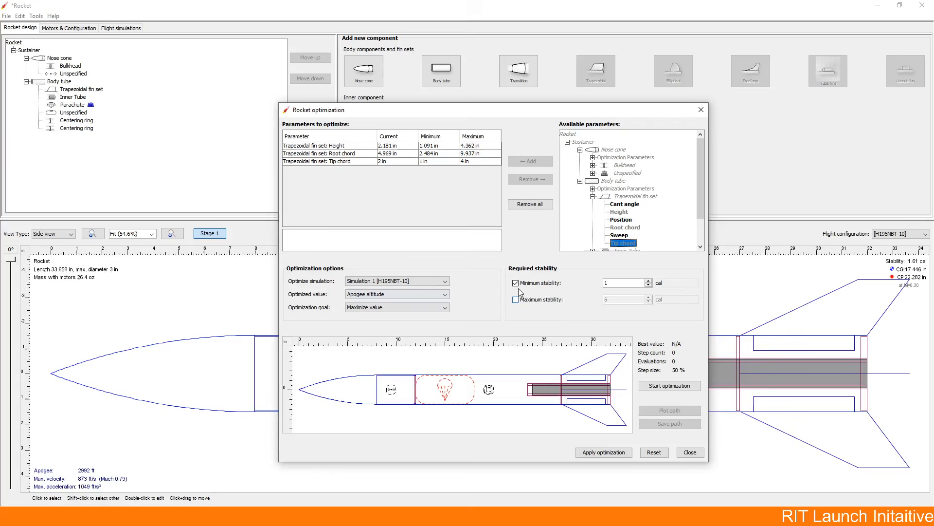
Step: Require a minimum stability of 1.5 cal and run the optimization for maximum apogee altitude on Simulation 1
{"action": "left_click", "coordinate": [630, 283]}
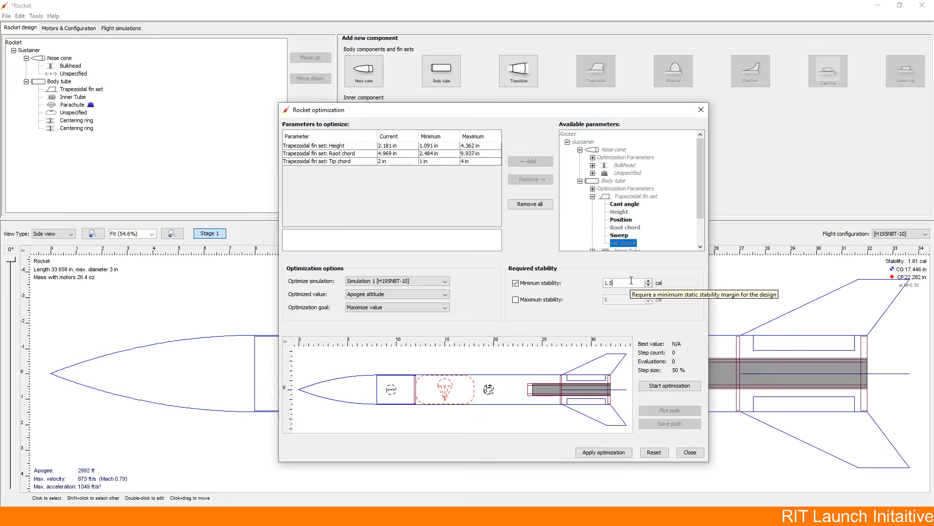
{"action": "left_click", "coordinate": [546, 284]}
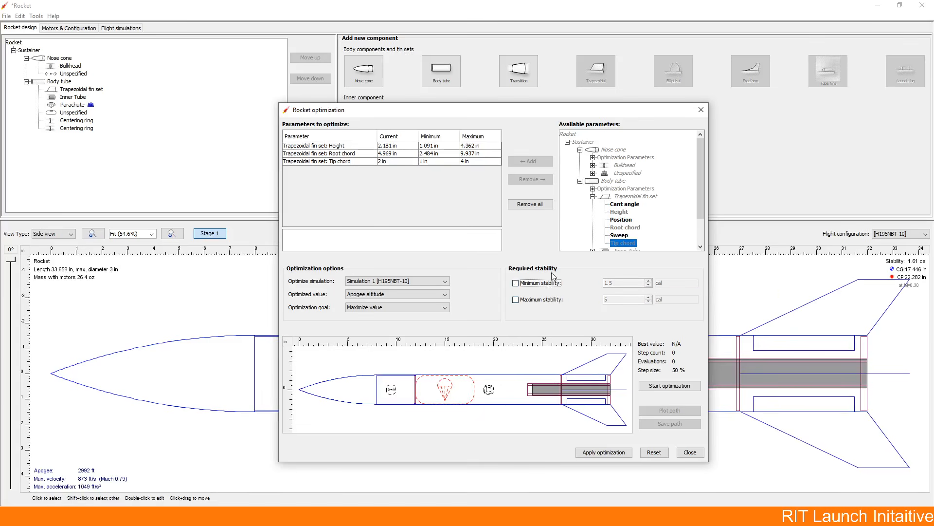
{"action": "left_click", "coordinate": [544, 283]}
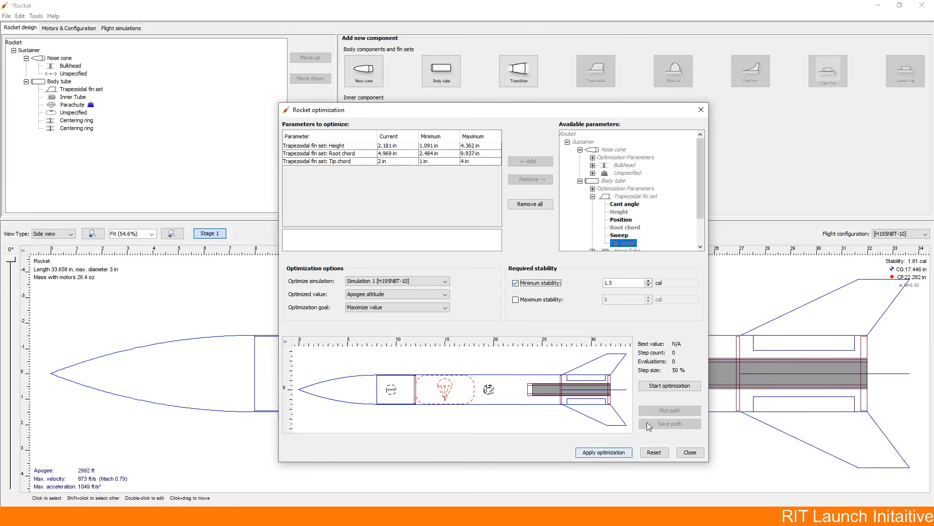
{"action": "left_click", "coordinate": [668, 387]}
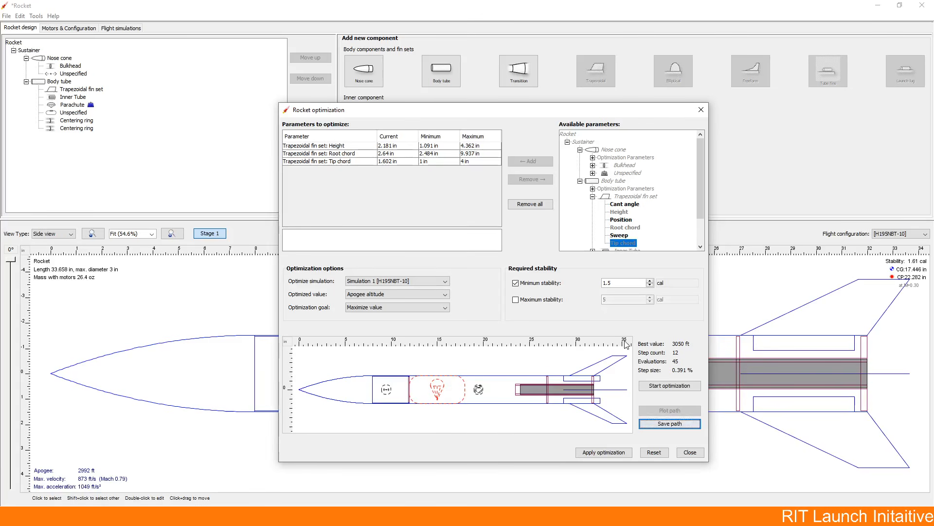
Step: Reset the optimization and remove all fin set parameters from the parameters to optimize
{"action": "left_click", "coordinate": [652, 451]}
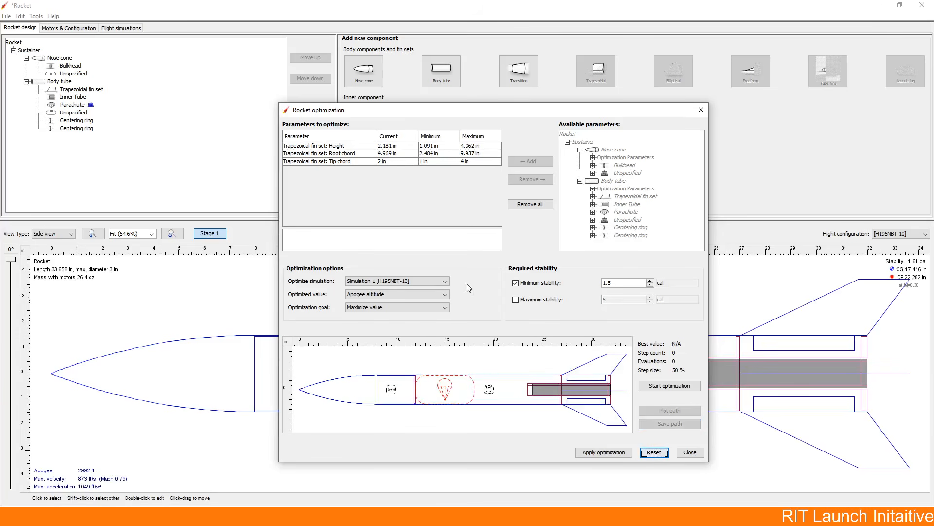
{"action": "left_click", "coordinate": [340, 148]}
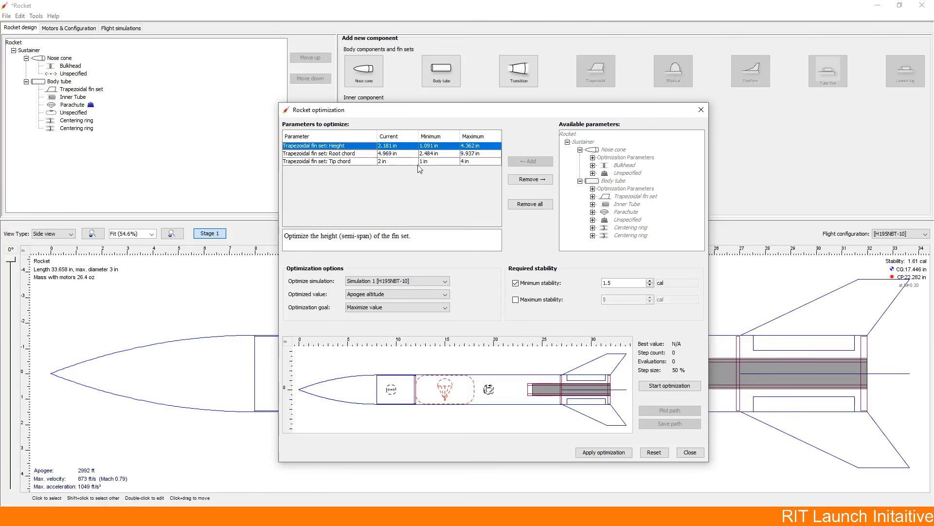
{"action": "left_click", "coordinate": [533, 203]}
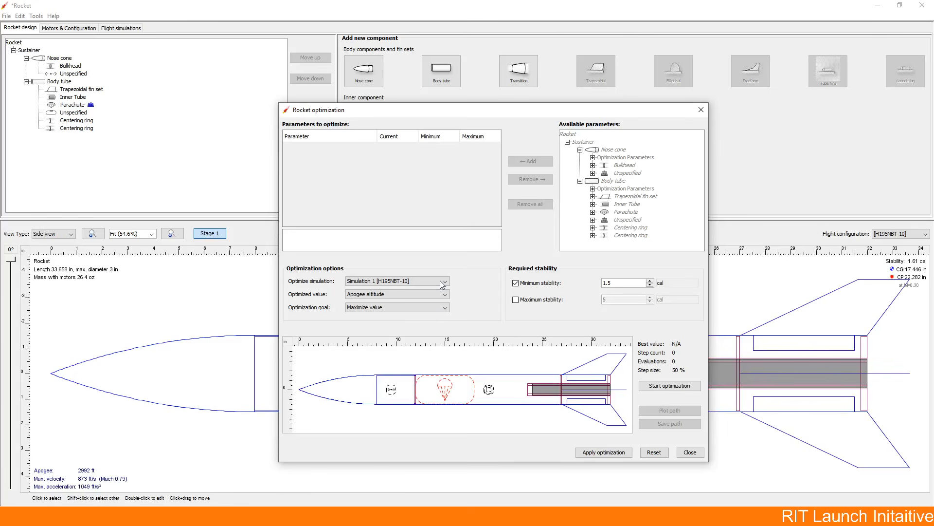
Step: Set the optimization to minimize landing distance and add the parachute's diameter as the parameter to optimize
{"action": "left_click", "coordinate": [423, 294]}
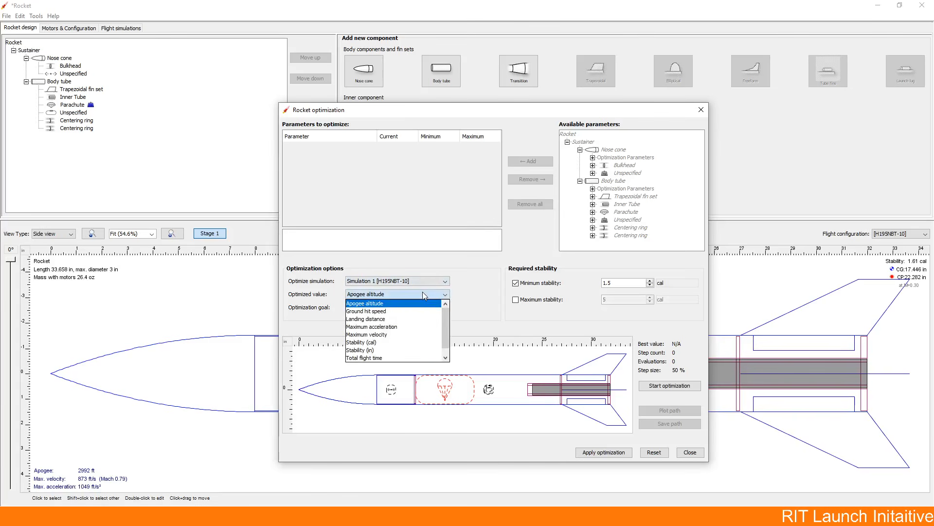
{"action": "left_click", "coordinate": [410, 319]}
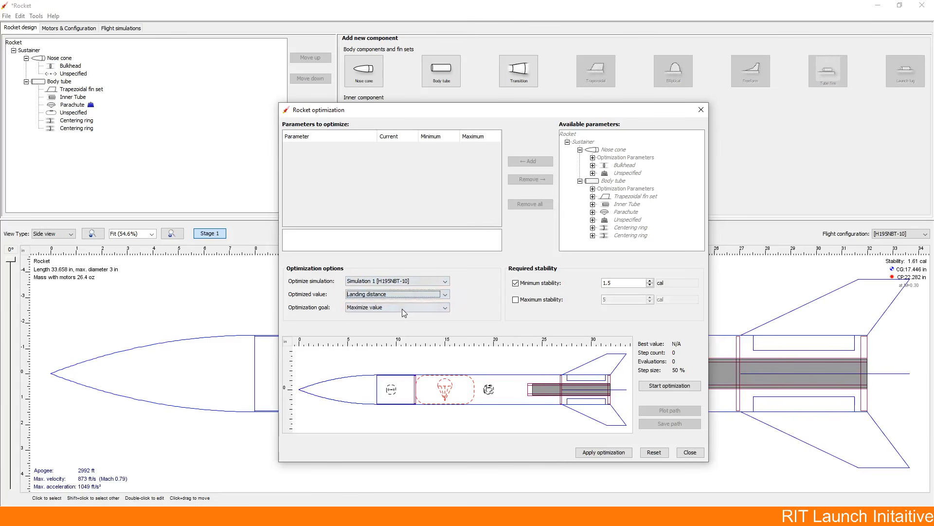
{"action": "left_click", "coordinate": [402, 308]}
{"action": "left_click", "coordinate": [398, 324]}
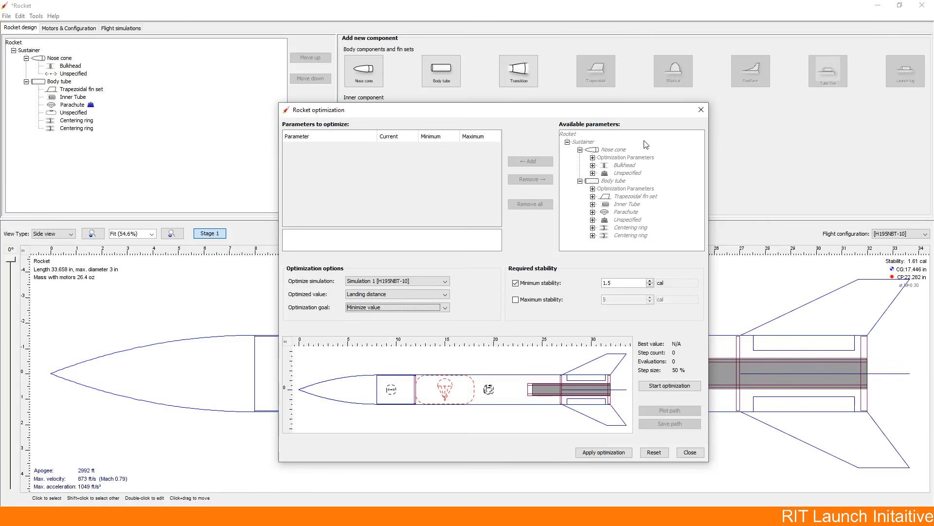
{"action": "left_click", "coordinate": [594, 212]}
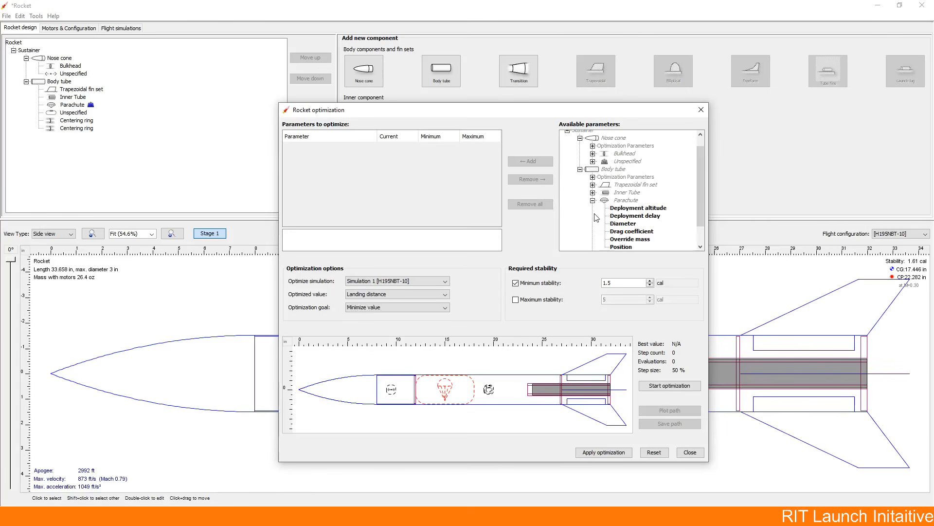
{"action": "double_click", "coordinate": [630, 224]}
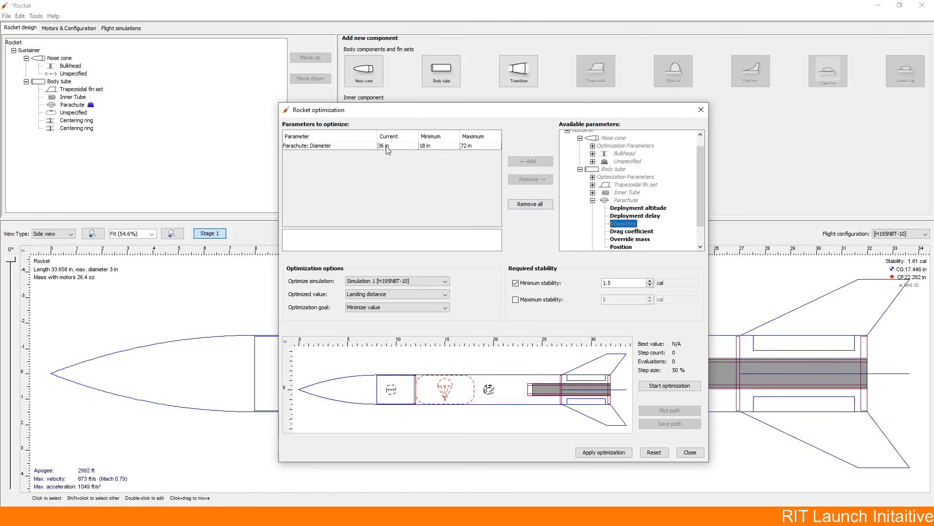
Step: Run the optimization with a minimum parachute diameter of 12 in, and close it with all parameters removed and nothing applied
{"action": "double_click", "coordinate": [436, 146]}
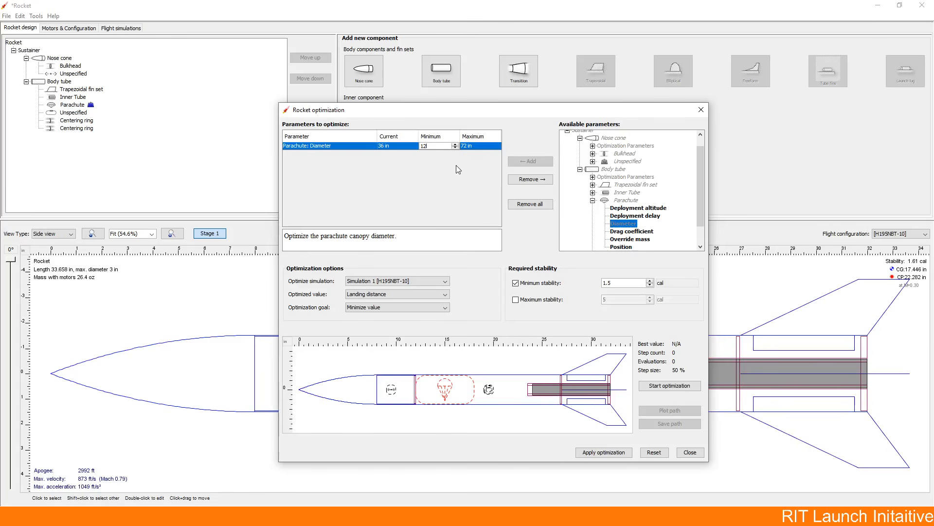
{"action": "type", "text": "12"}
{"action": "double_click", "coordinate": [480, 145]}
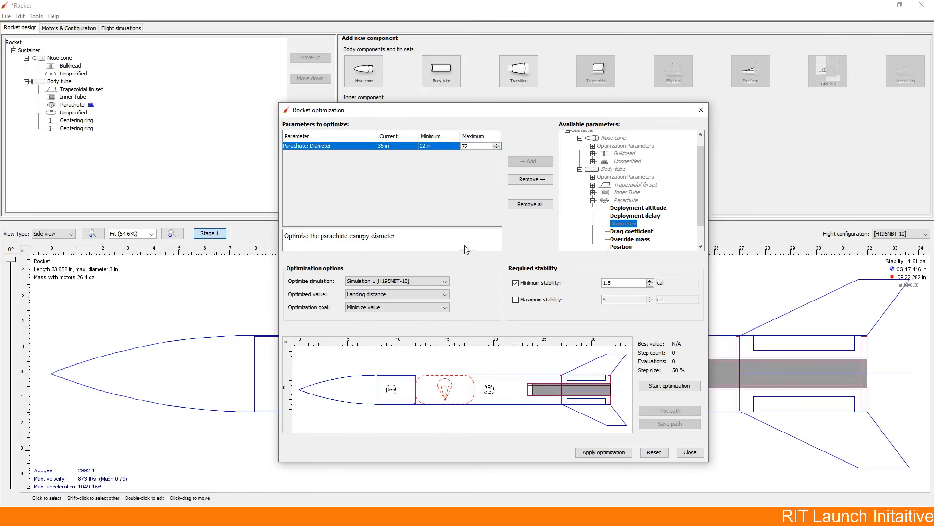
{"action": "left_click", "coordinate": [658, 387]}
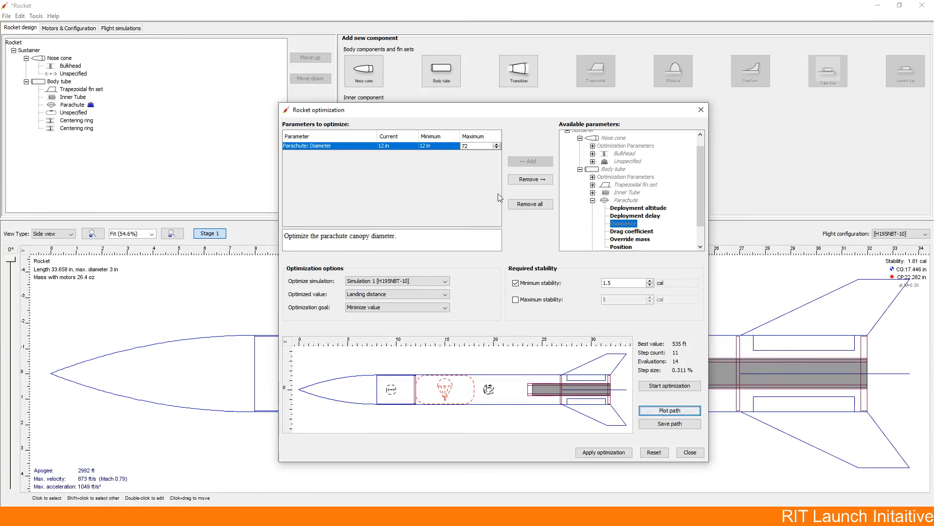
{"action": "left_click", "coordinate": [514, 204]}
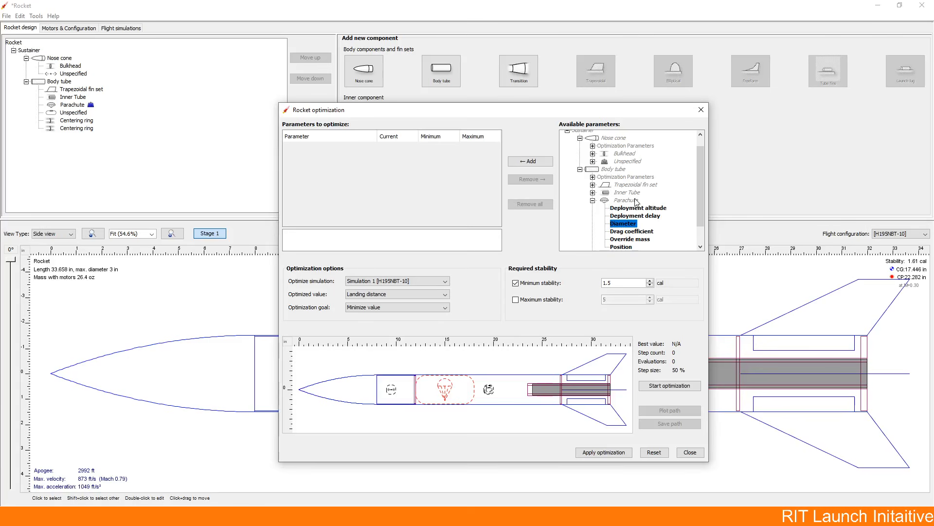
{"action": "left_click", "coordinate": [690, 452]}
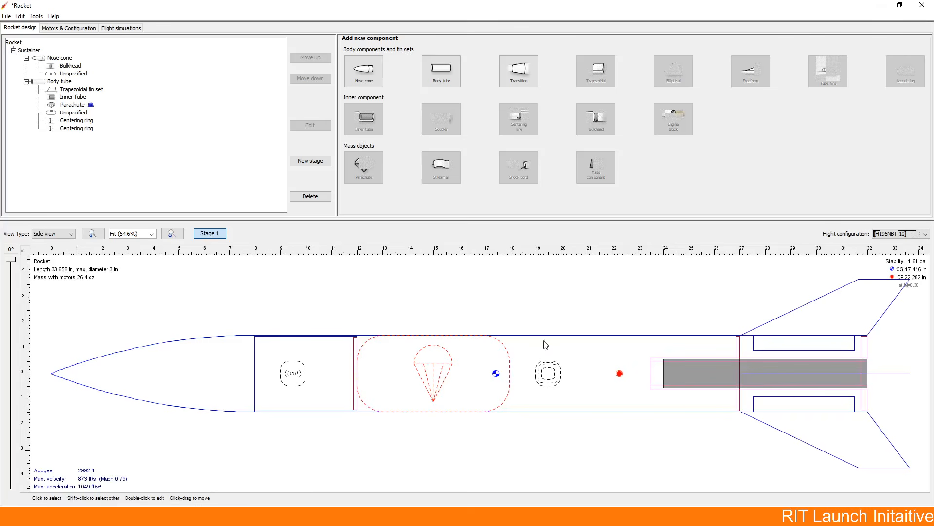
Step: Override the Sustainer stage's center of gravity with 20 in
{"action": "double_click", "coordinate": [29, 51]}
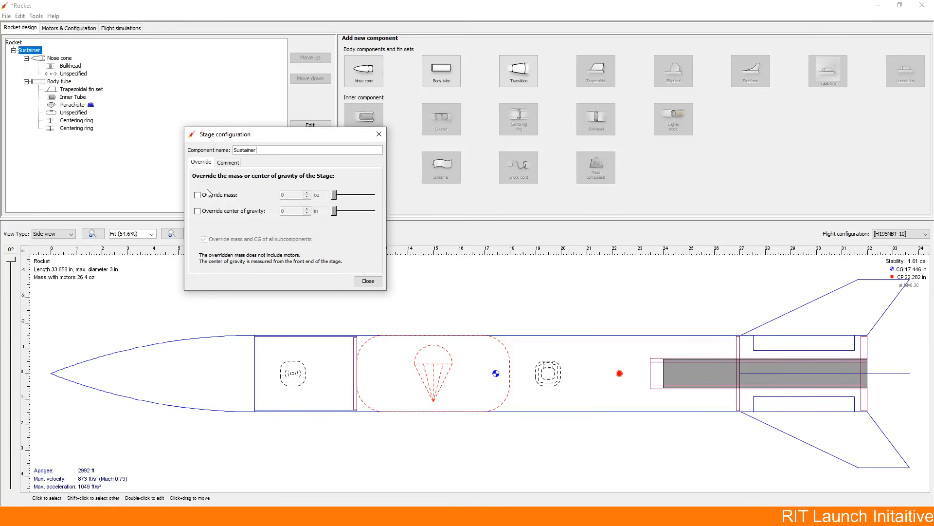
{"action": "left_click", "coordinate": [211, 211]}
{"action": "left_click", "coordinate": [291, 211]}
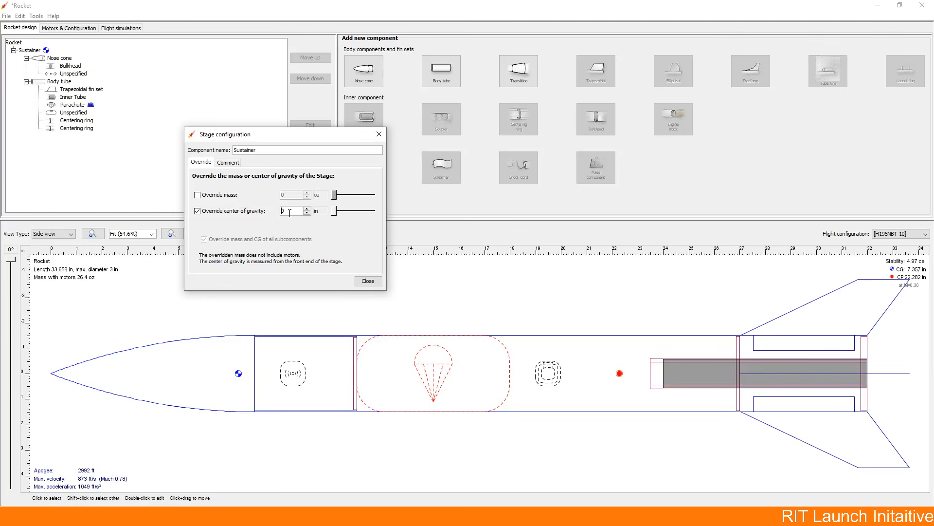
{"action": "type", "text": "20"}
Step: Enable the Sustainer stage's mass override and set its center of gravity override to 12 in
{"action": "left_click", "coordinate": [214, 195]}
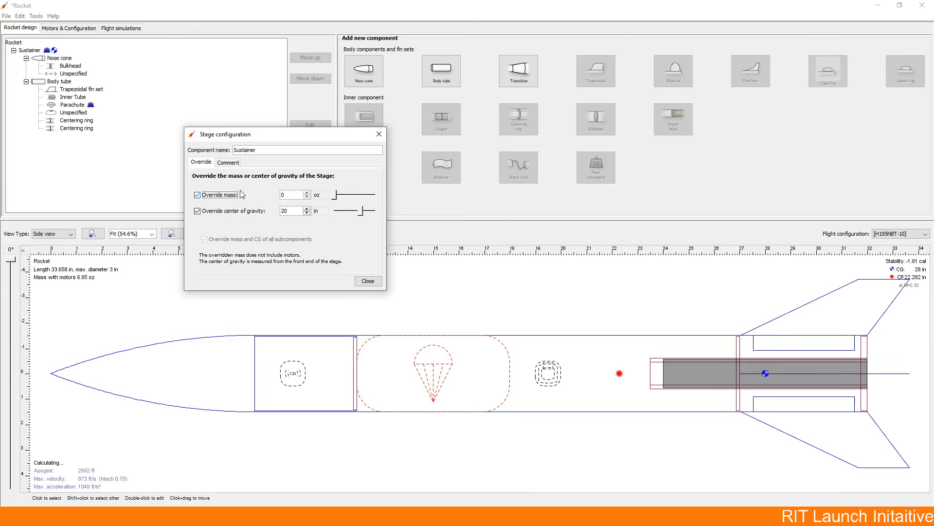
{"action": "double_click", "coordinate": [295, 210]}
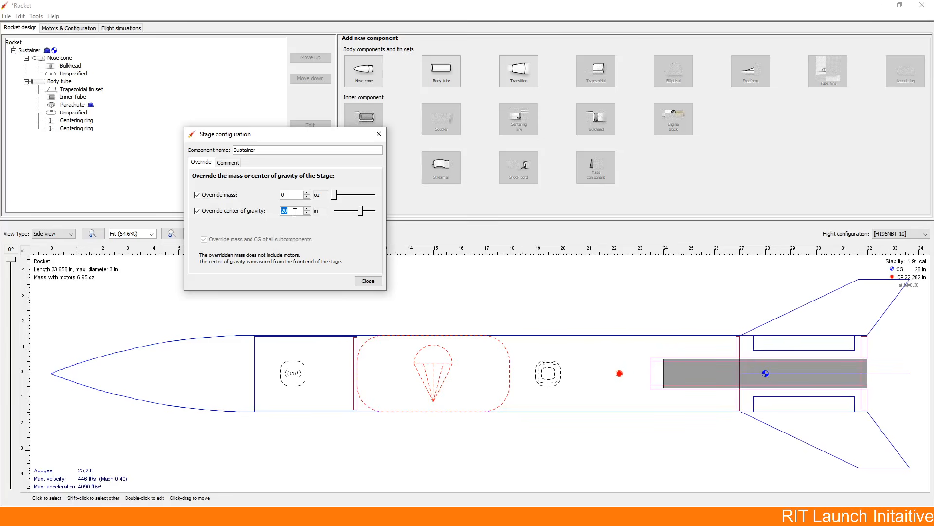
{"action": "type", "text": "12"}
{"action": "double_click", "coordinate": [296, 194]}
{"action": "left_click", "coordinate": [296, 213]}
{"action": "left_click", "coordinate": [366, 281]}
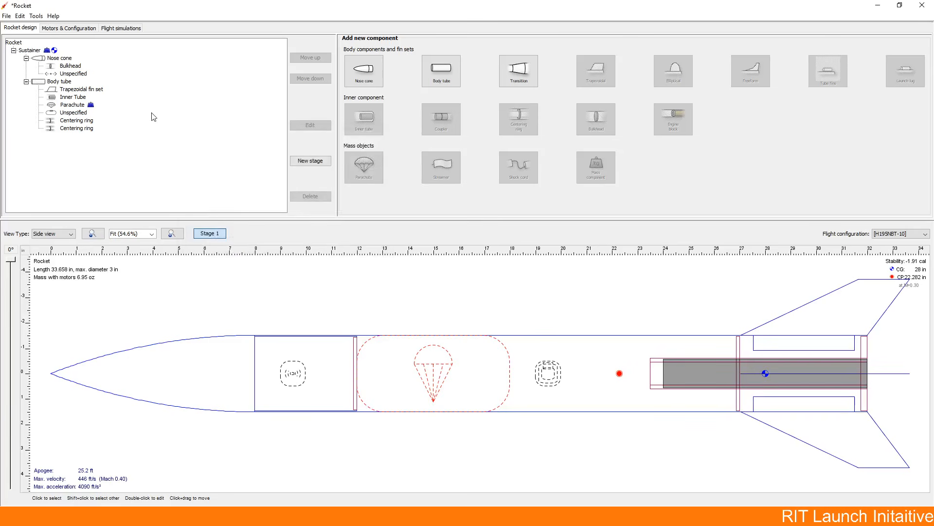
Step: Remove both the mass and center of gravity overrides from the Sustainer stage
{"action": "double_click", "coordinate": [27, 50]}
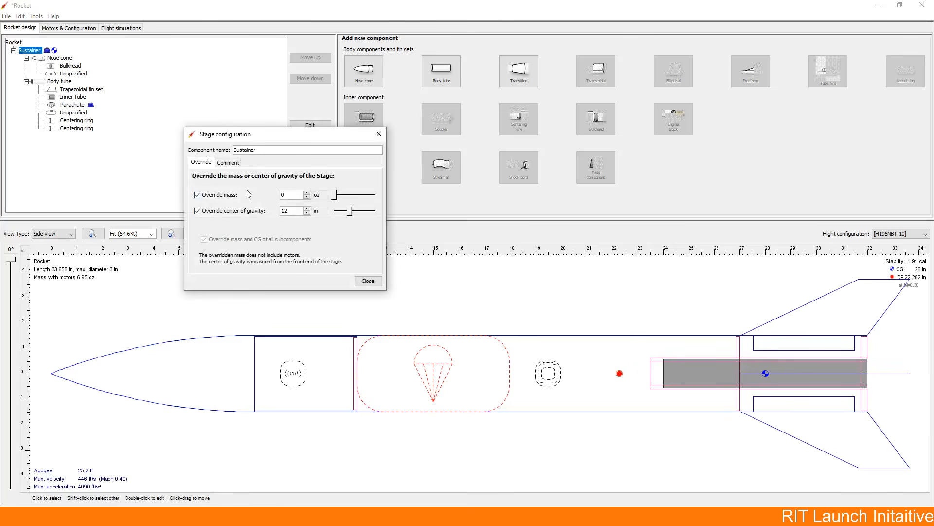
{"action": "left_click", "coordinate": [224, 194]}
{"action": "left_click", "coordinate": [224, 211]}
{"action": "left_click", "coordinate": [368, 281]}
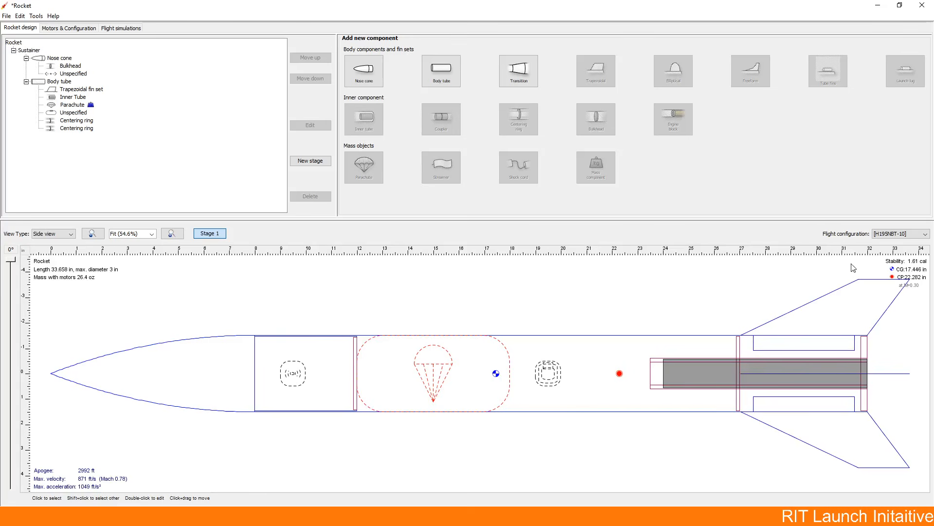
Step: Check the rocket's stability with the no-motors flight configuration, and switch back to the H195NBT-10 configuration
{"action": "left_click", "coordinate": [885, 234]}
{"action": "left_click", "coordinate": [887, 243]}
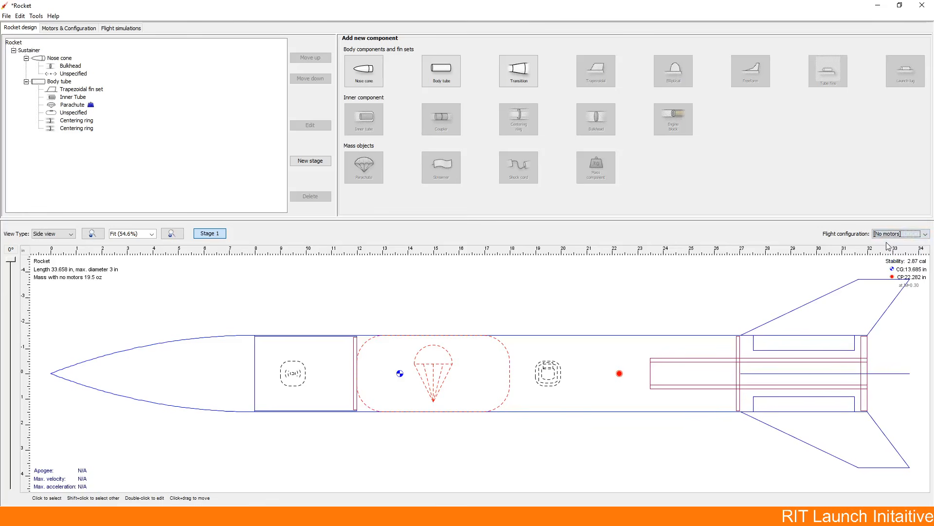
{"action": "left_click", "coordinate": [895, 235]}
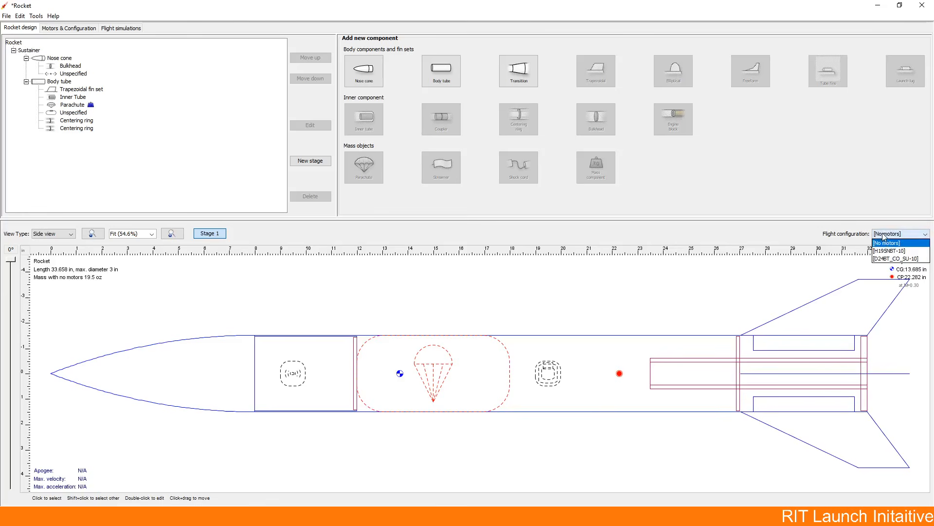
{"action": "left_click", "coordinate": [896, 250]}
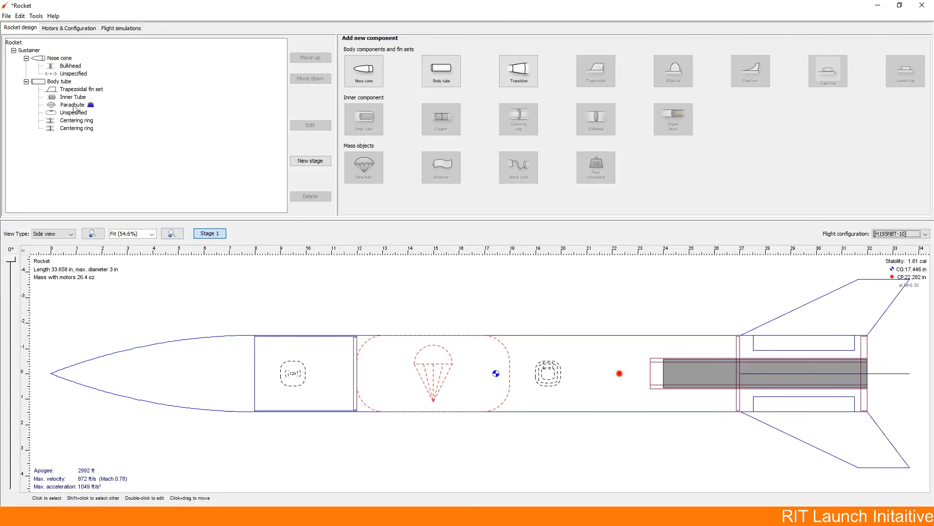
Step: Override the nose cone's mass with 0 oz and extend the override to all of its subcomponents
{"action": "double_click", "coordinate": [66, 82]}
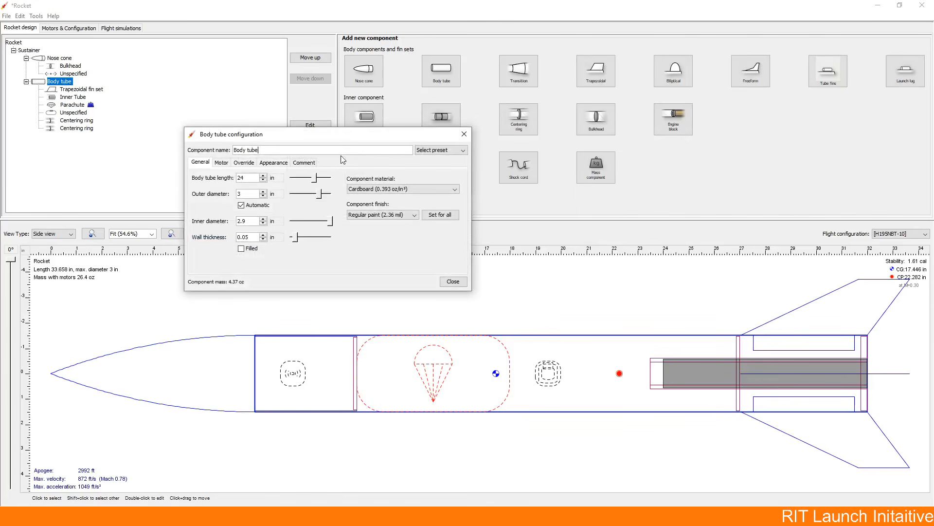
{"action": "left_click", "coordinate": [464, 128]}
{"action": "double_click", "coordinate": [58, 58]}
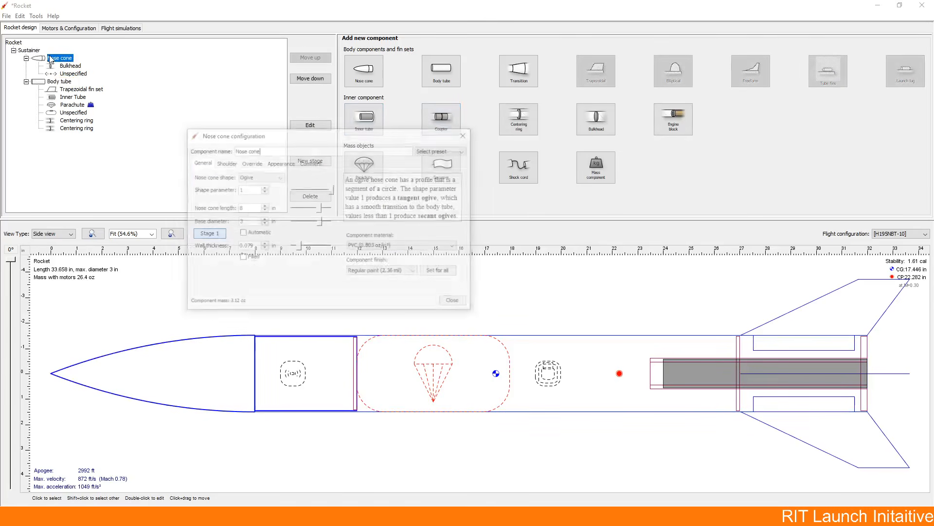
{"action": "left_click", "coordinate": [244, 162]}
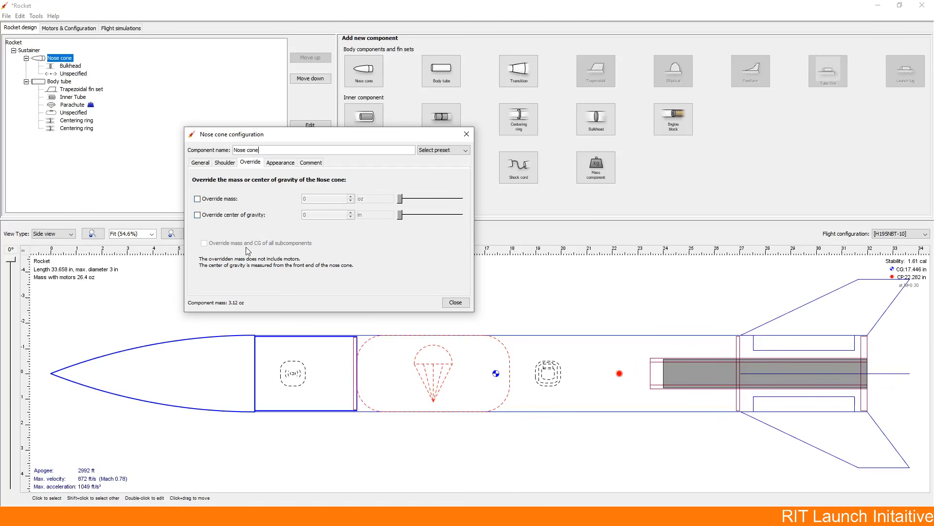
{"action": "left_click", "coordinate": [213, 198]}
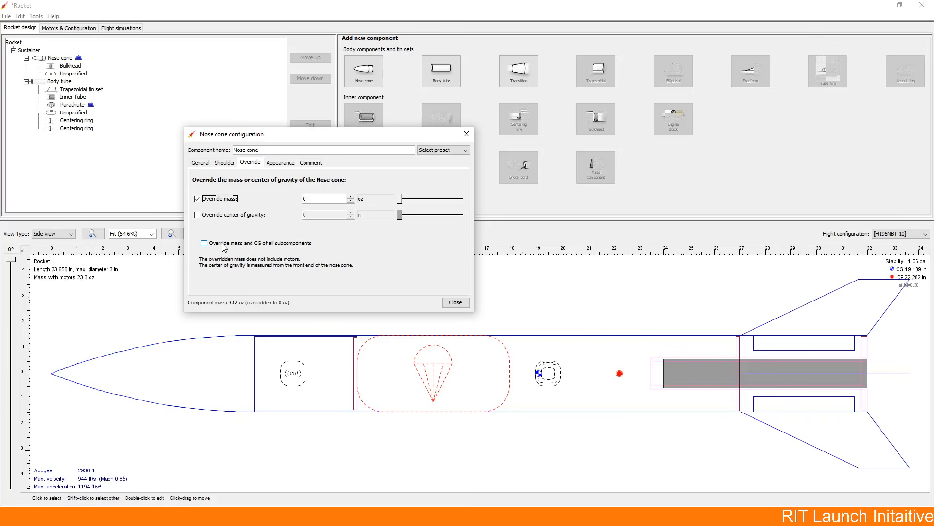
{"action": "left_click", "coordinate": [317, 199]}
{"action": "left_click", "coordinate": [258, 243]}
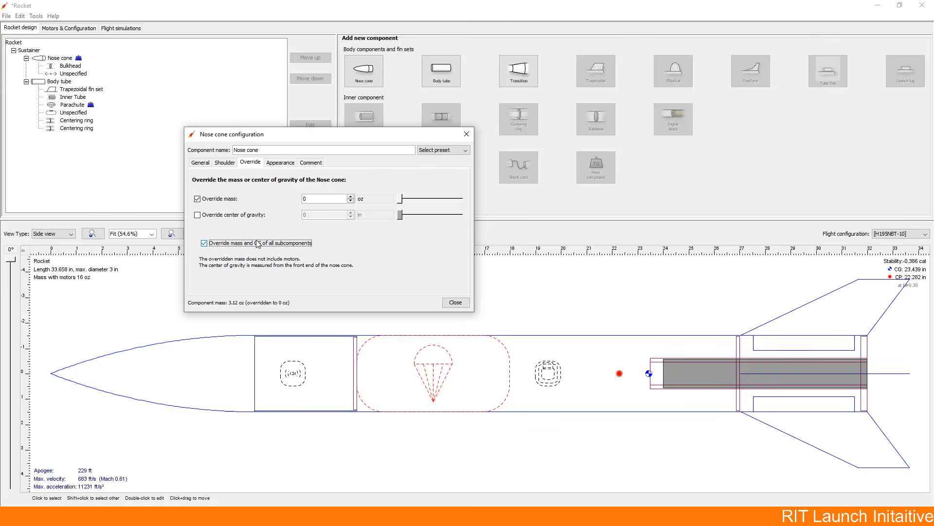
Step: Turn off the nose cone's subcomponent and mass overrides and close its configuration
{"action": "left_click", "coordinate": [258, 244]}
{"action": "left_click", "coordinate": [198, 198]}
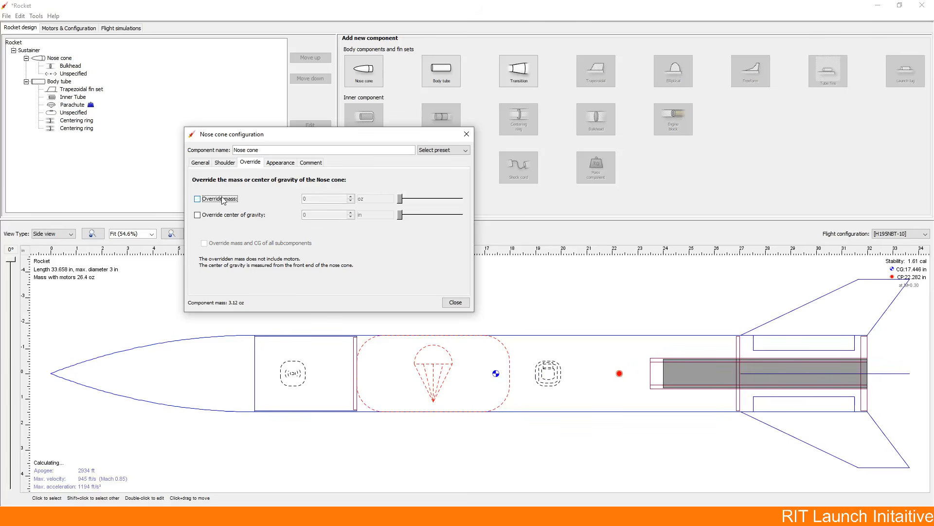
{"action": "left_click", "coordinate": [456, 303]}
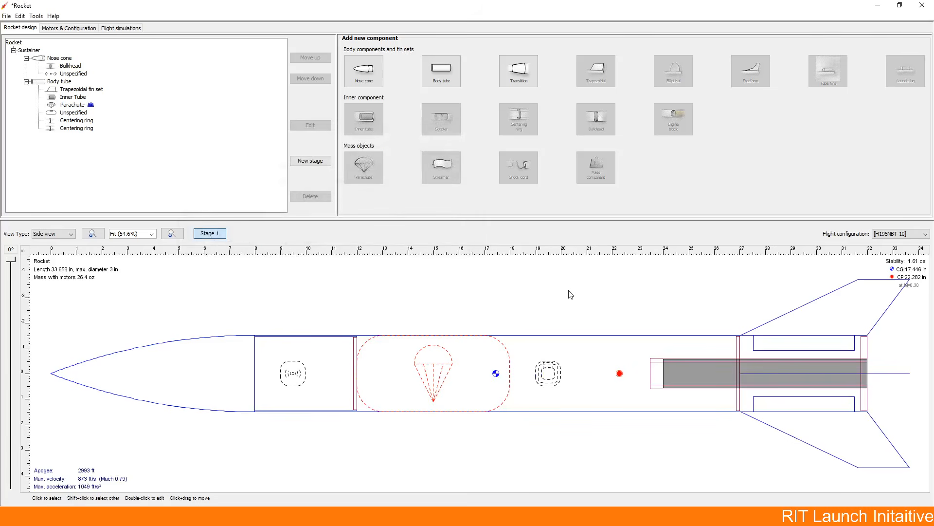